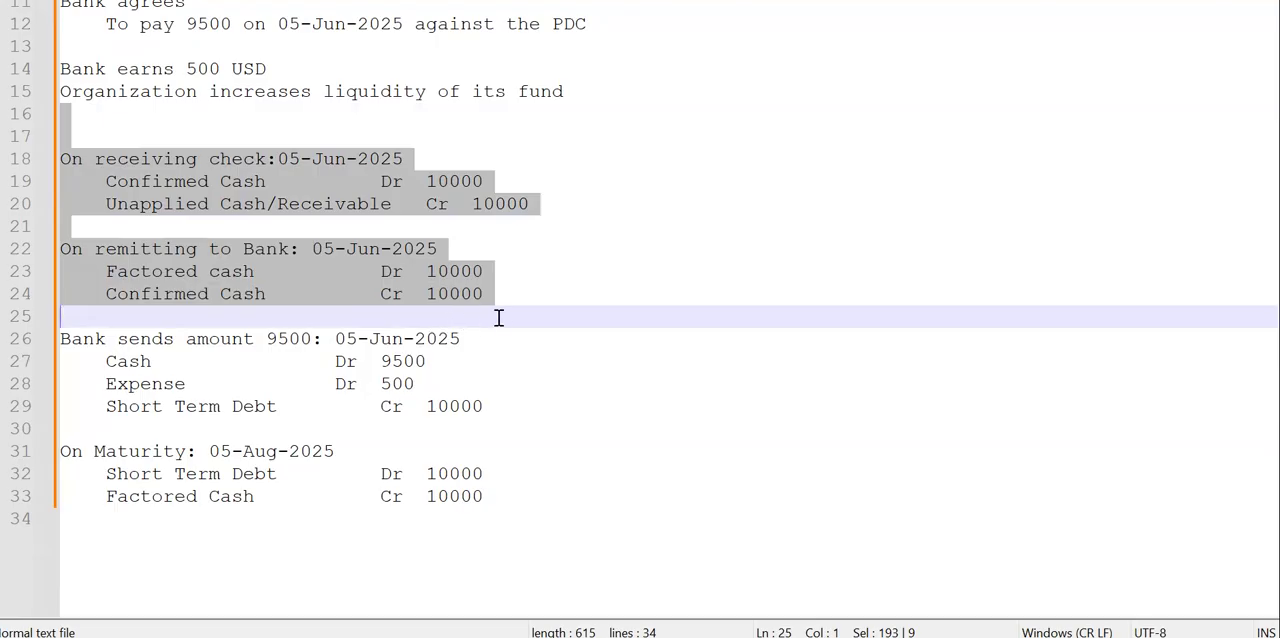
- Review the journal entries in the notes for remitting to the bank and for the bank sending 9500 on 05-Jun-2025
shift+click(522, 298)
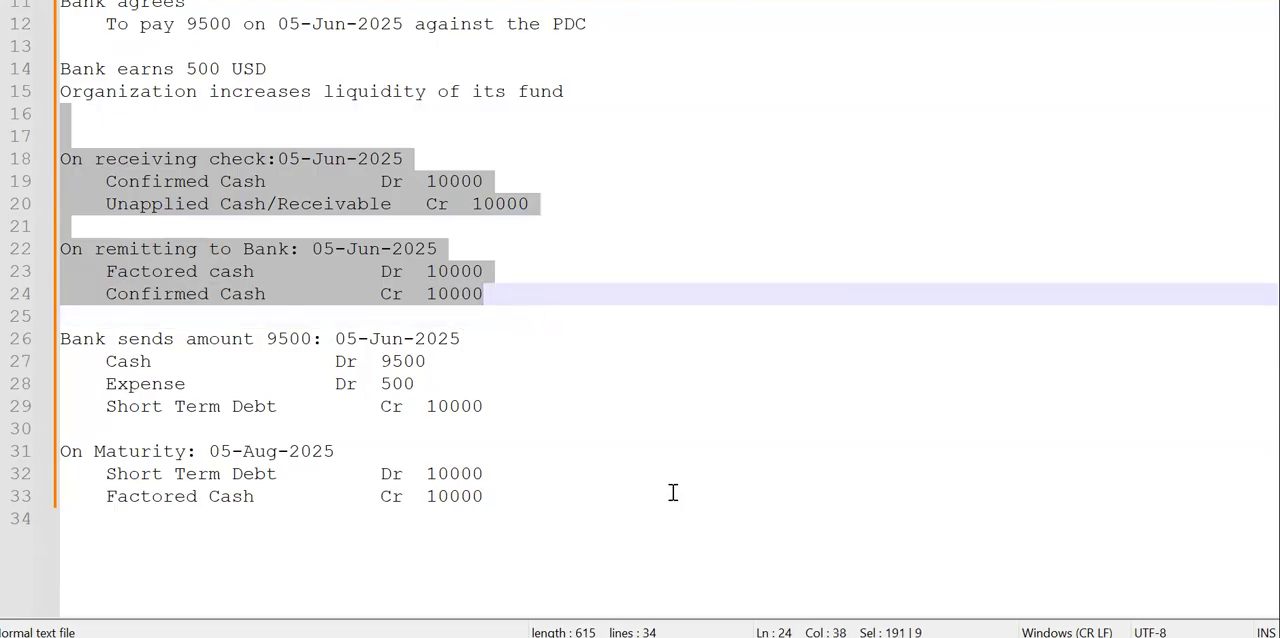
click(63, 339)
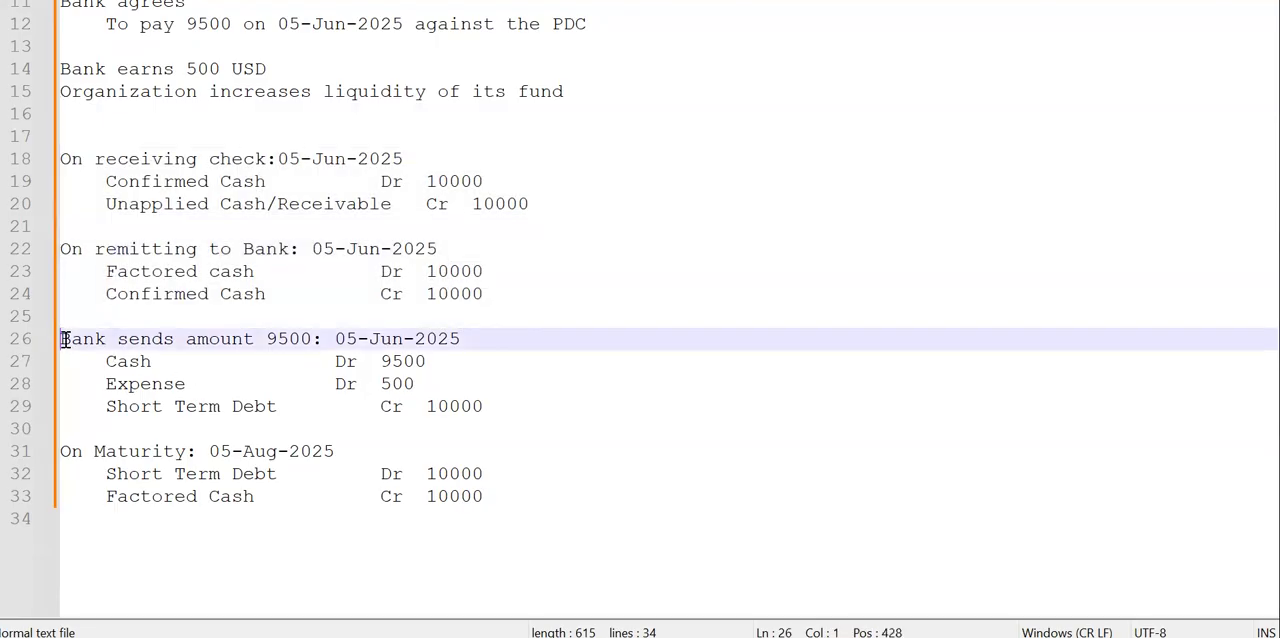
click(228, 341)
click(266, 340)
click(510, 401)
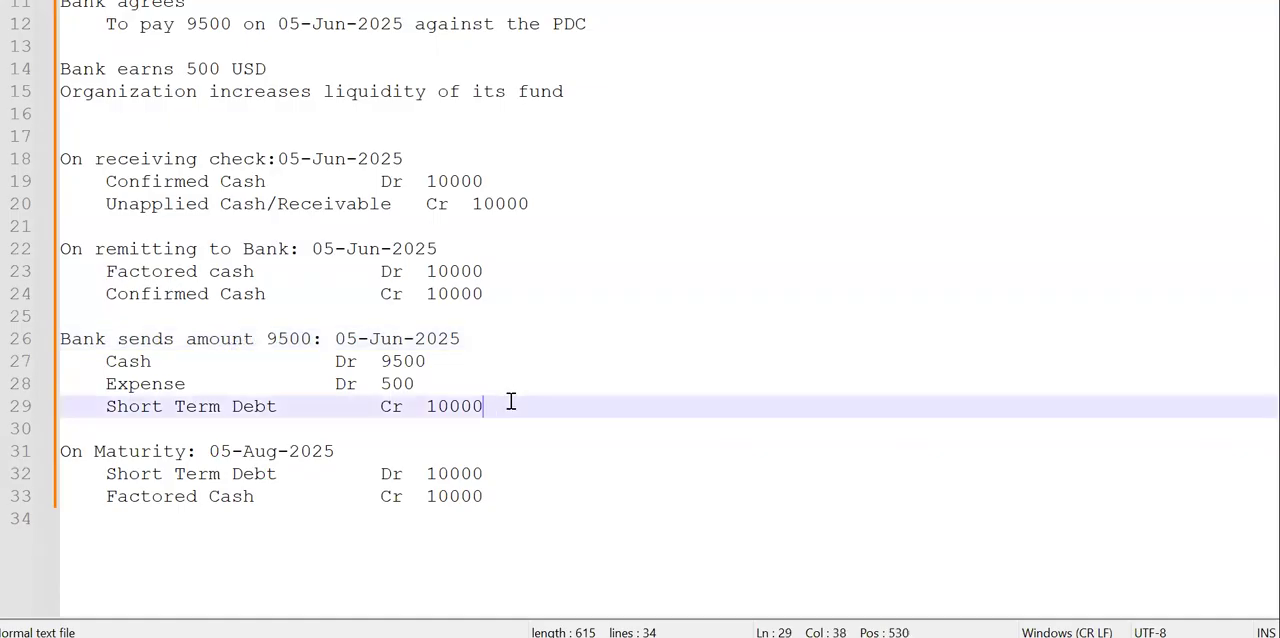
click(405, 296)
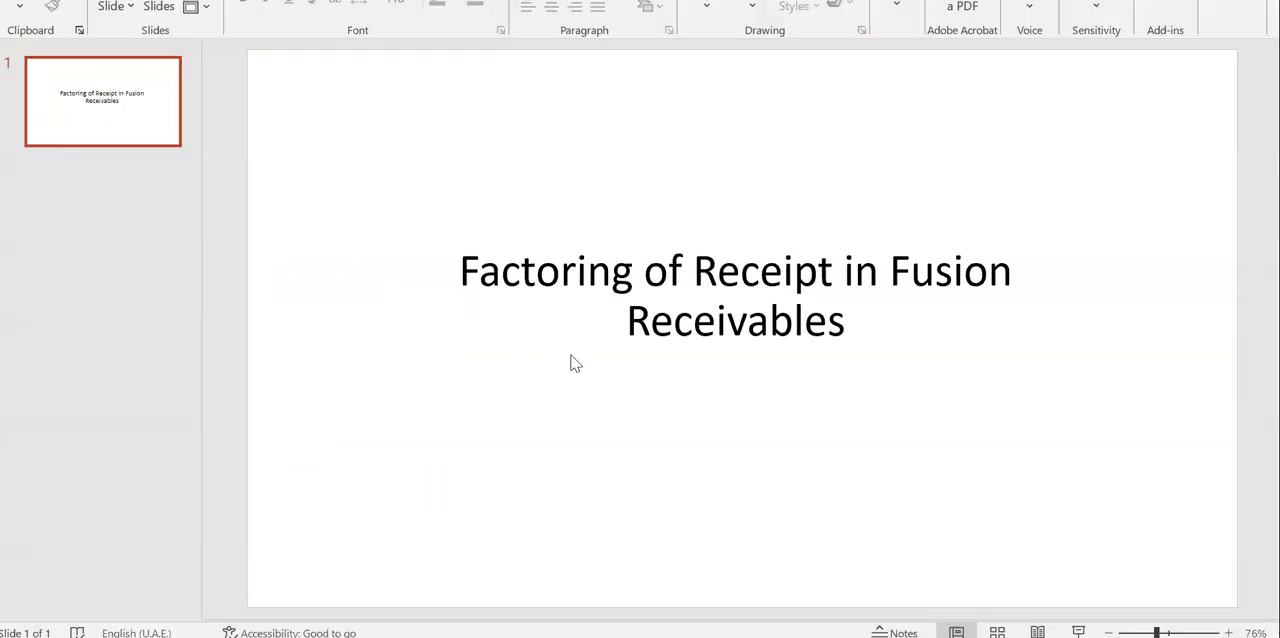
- Switch to the Manual Reconciliation page and search the BofA account's unreconciled statement lines and system transactions dated 6/5/25
click(757, 545)
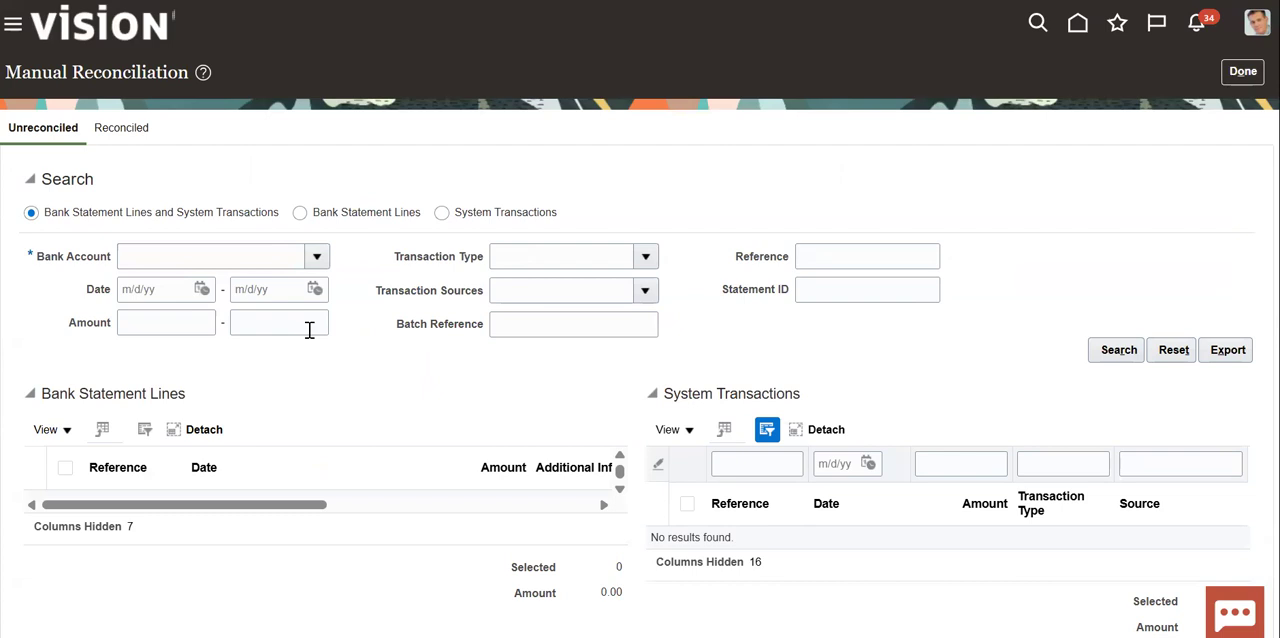
click(321, 262)
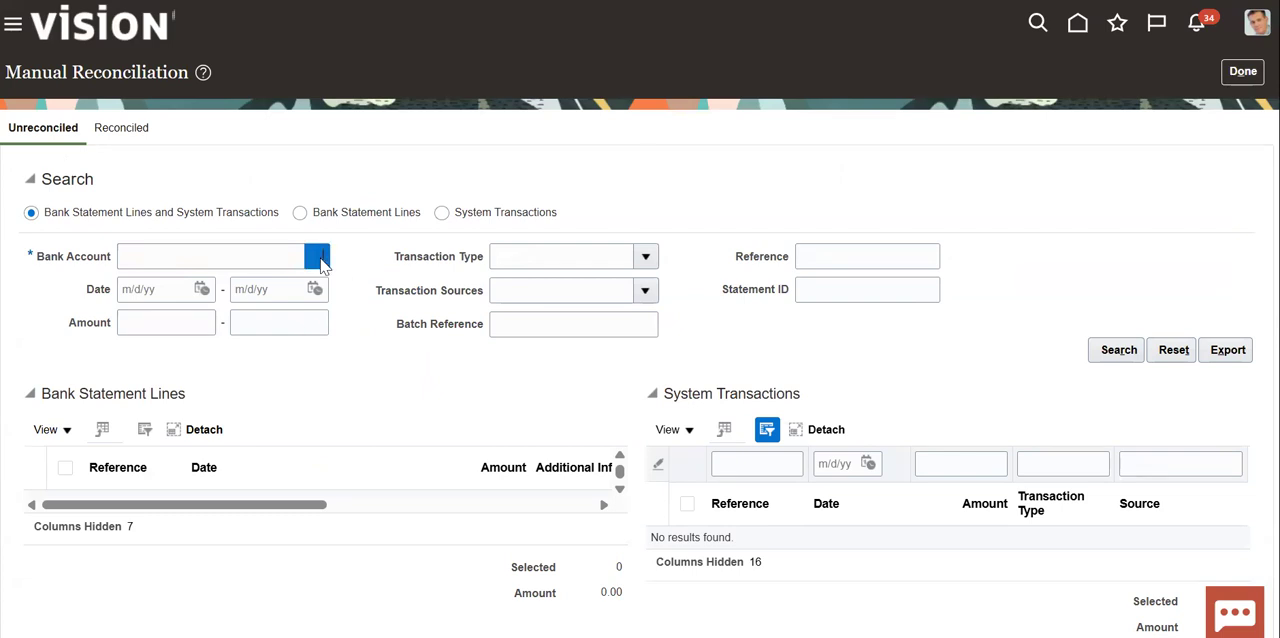
click(358, 334)
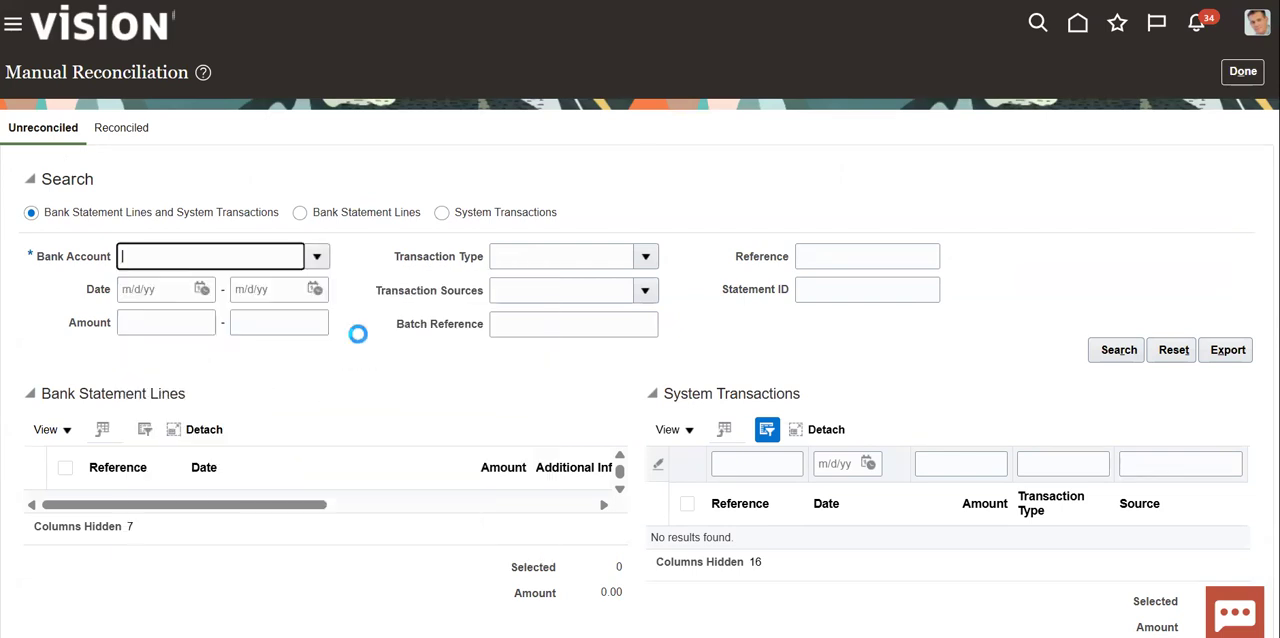
click(201, 289)
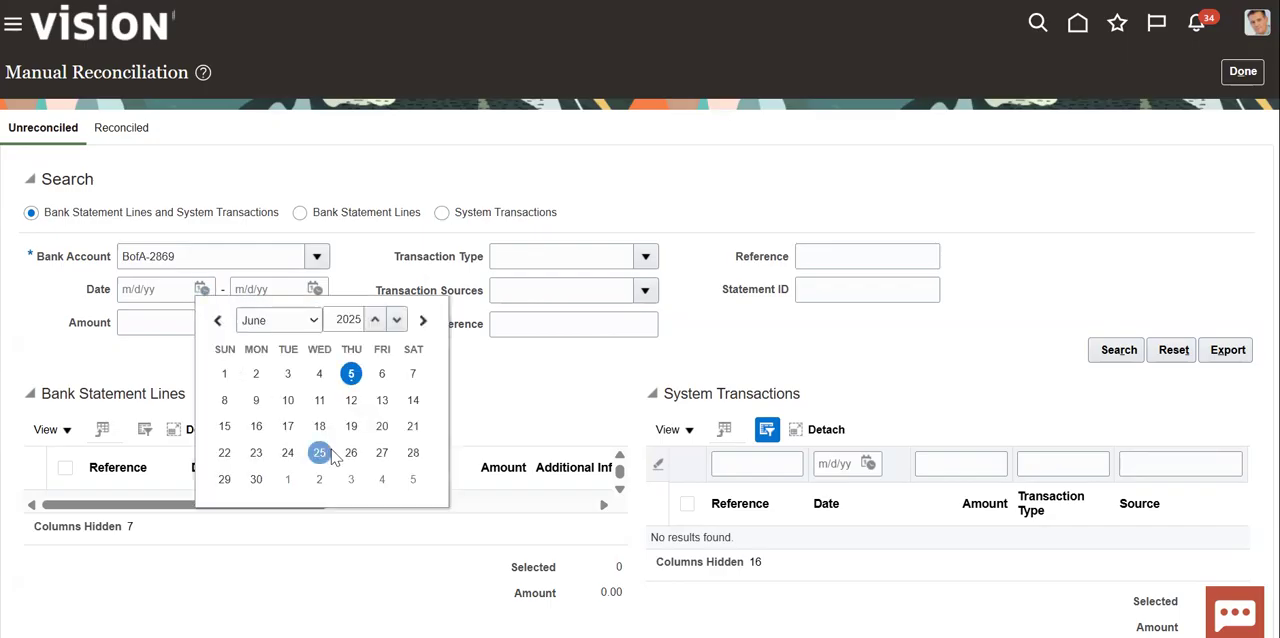
click(360, 378)
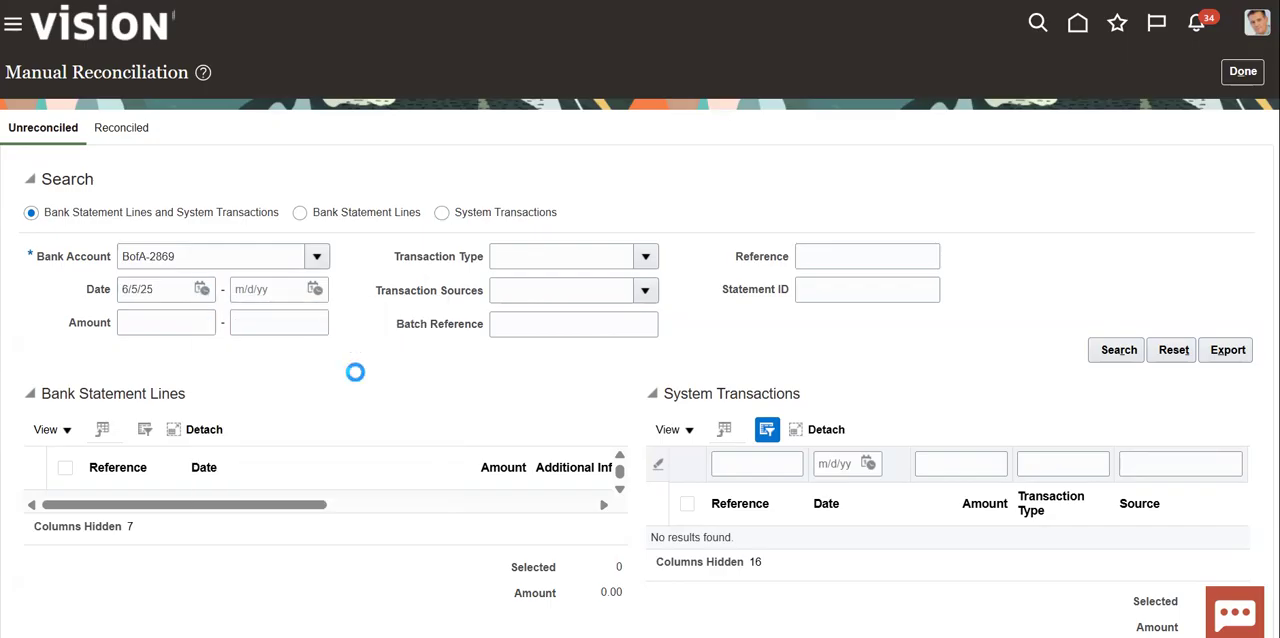
click(315, 289)
click(463, 373)
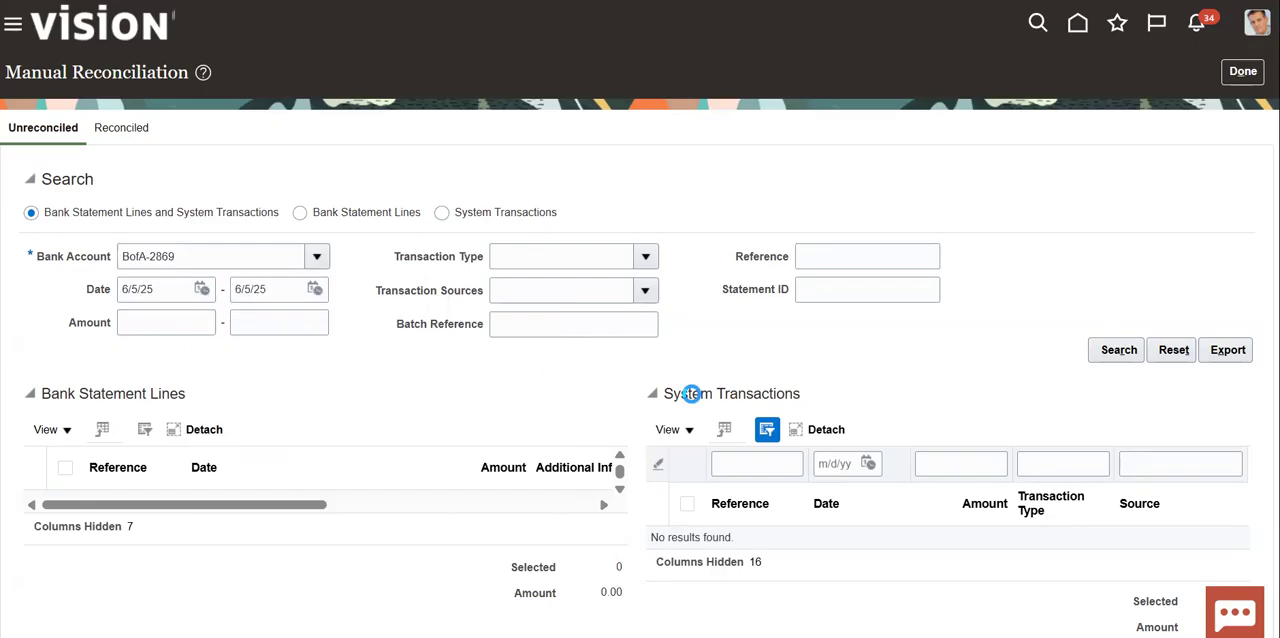
click(1119, 350)
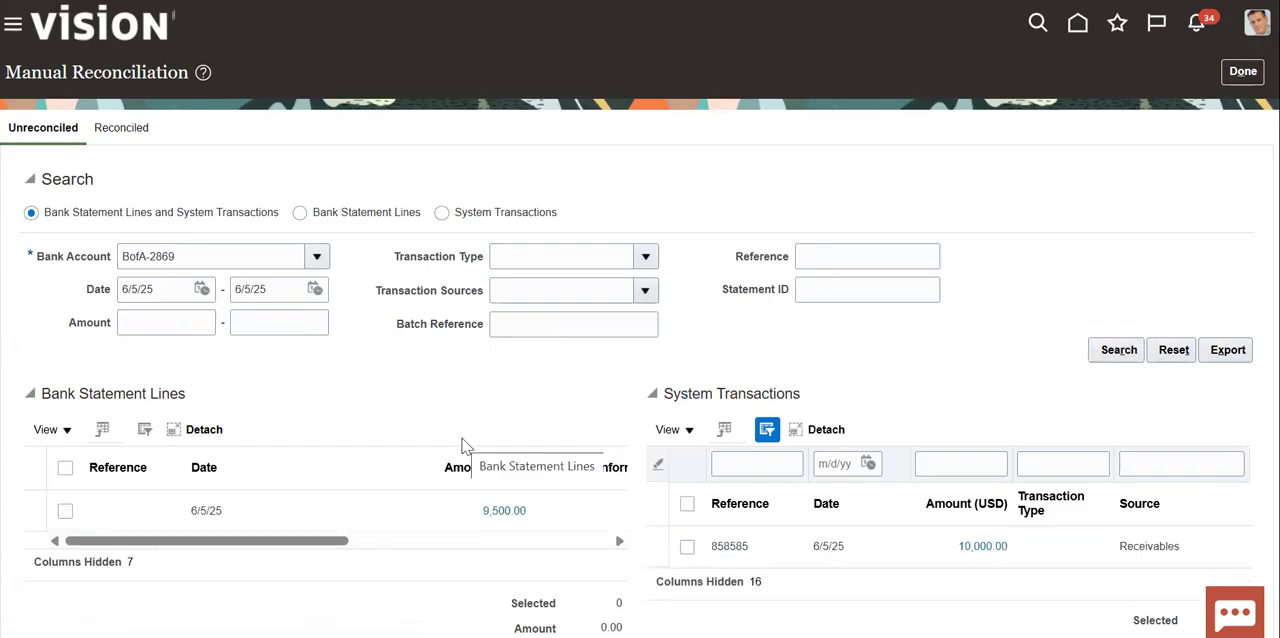
- Reconcile the 9,500.00 bank statement line with the 10,000.00 Receivables transaction, accepting the creation of balancing transactions
scroll(836, 372, down, 2)
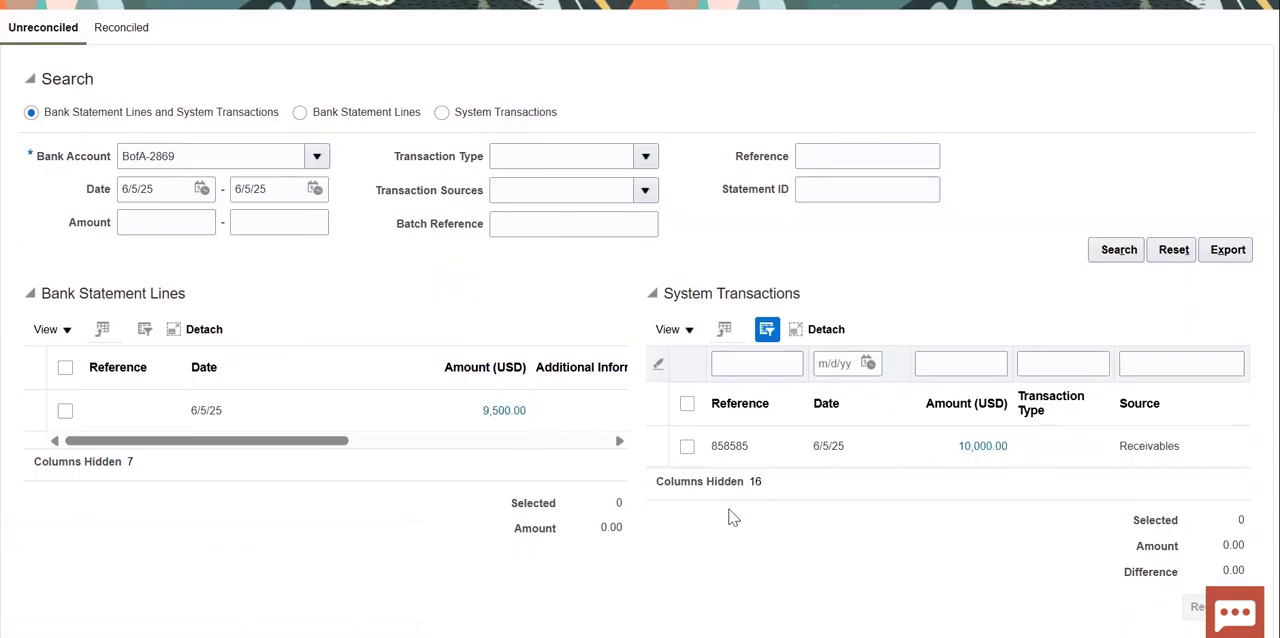
click(65, 410)
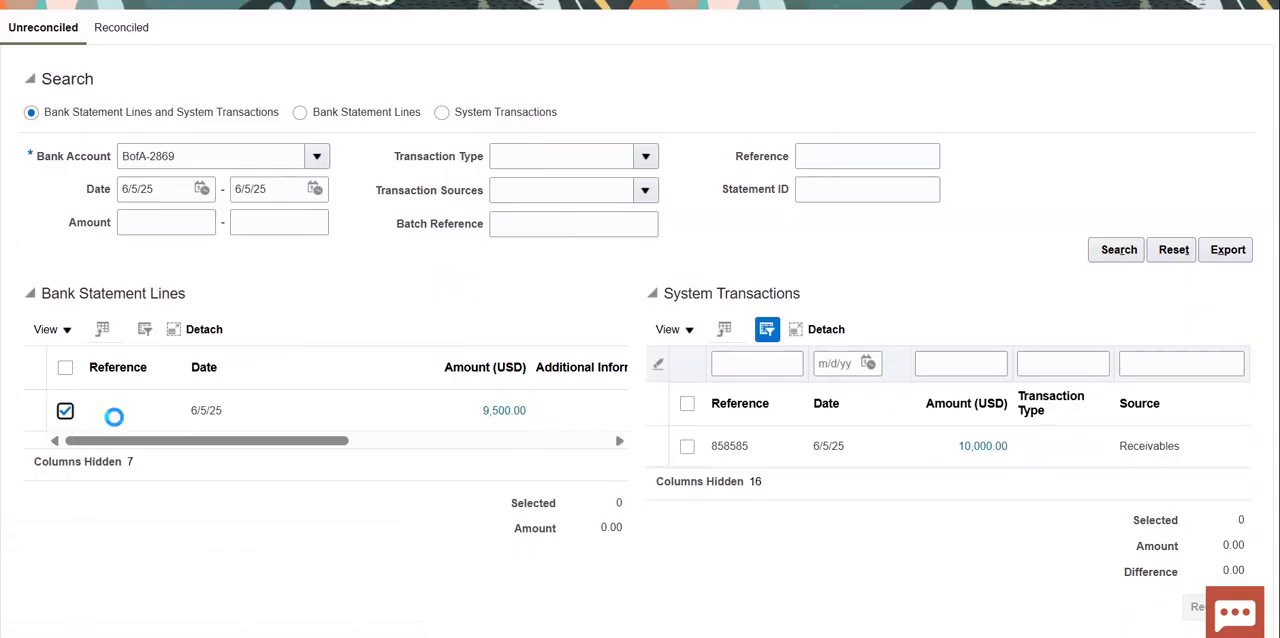
click(687, 446)
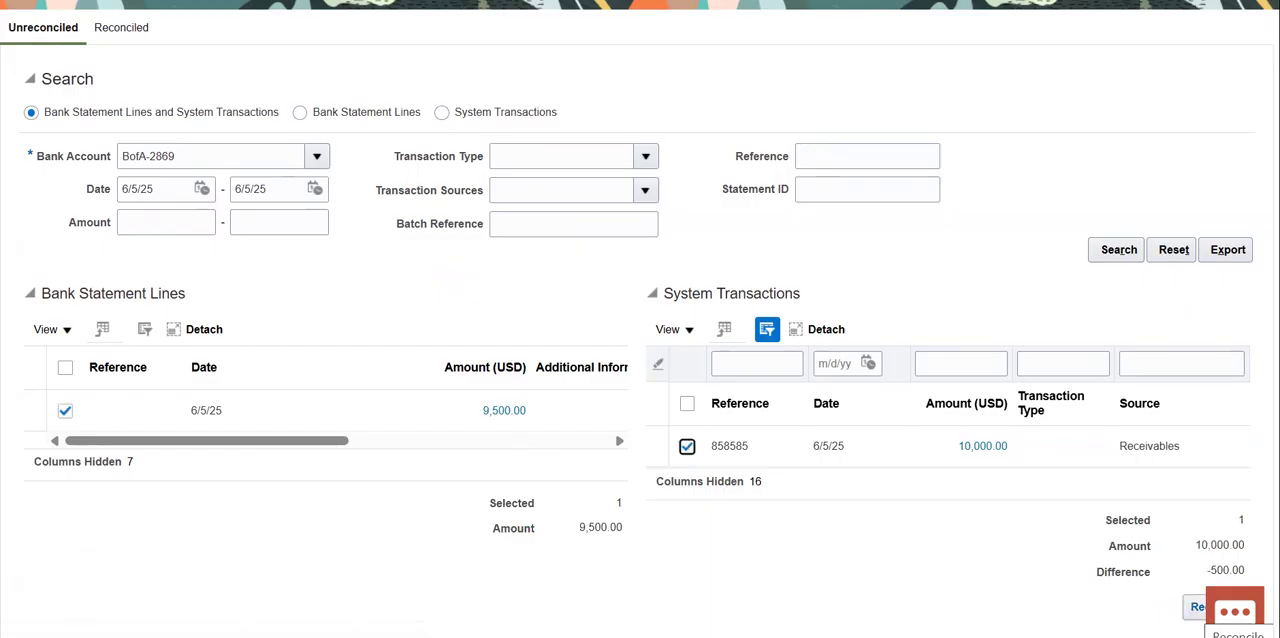
click(1195, 606)
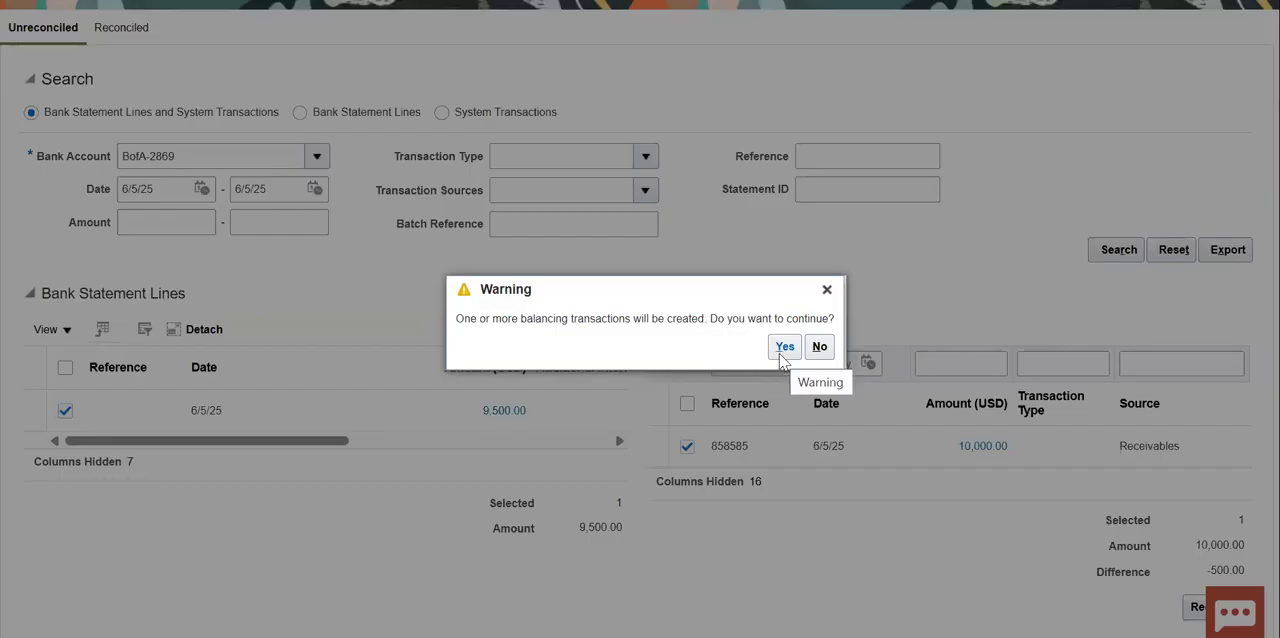
drag(542, 322, 601, 323)
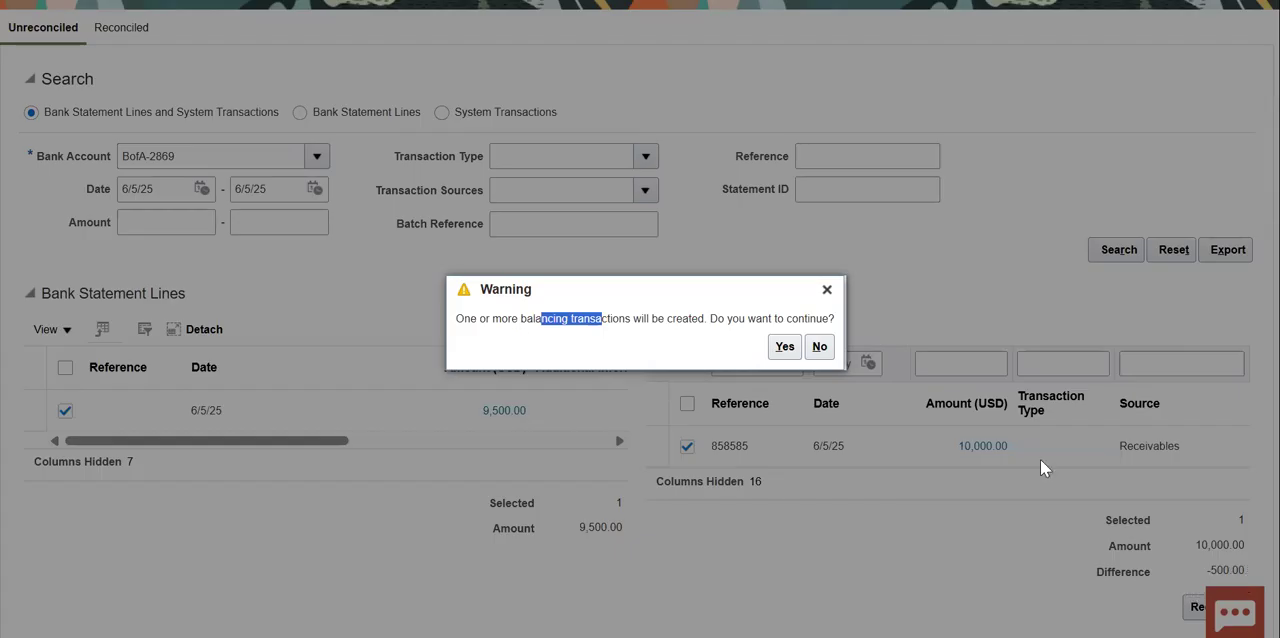
click(785, 348)
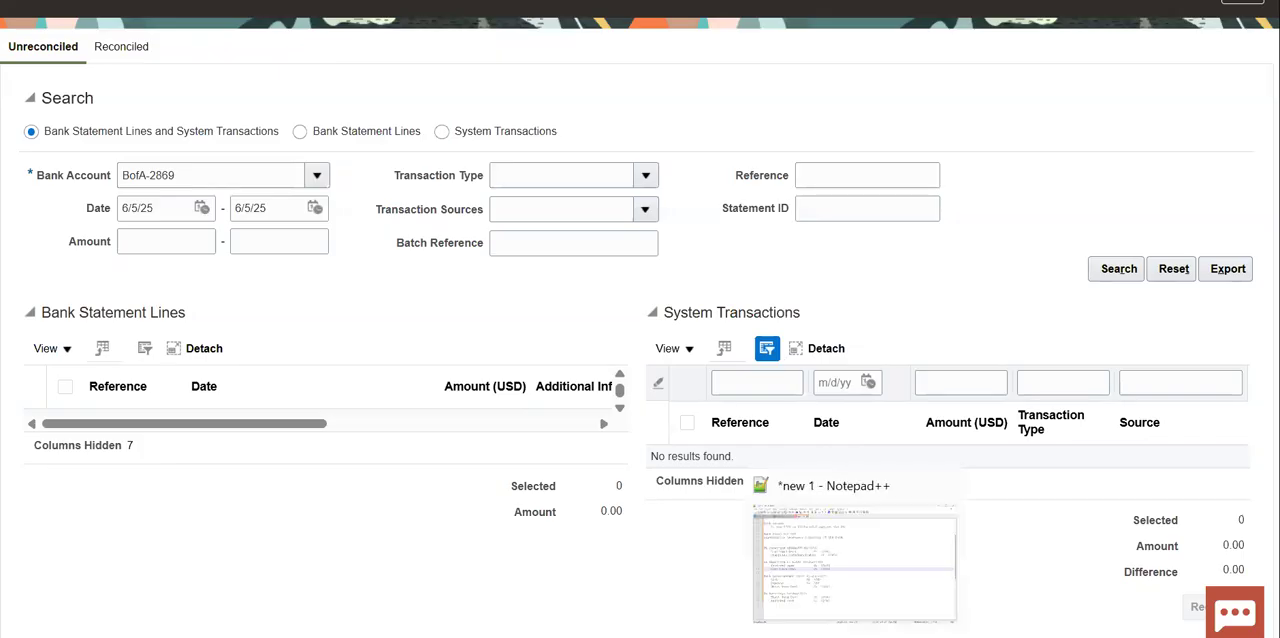
- Switch to Notepad++ and review the journal entries for the bank sending 9500 and for maturity on 05-Aug-2025
click(848, 634)
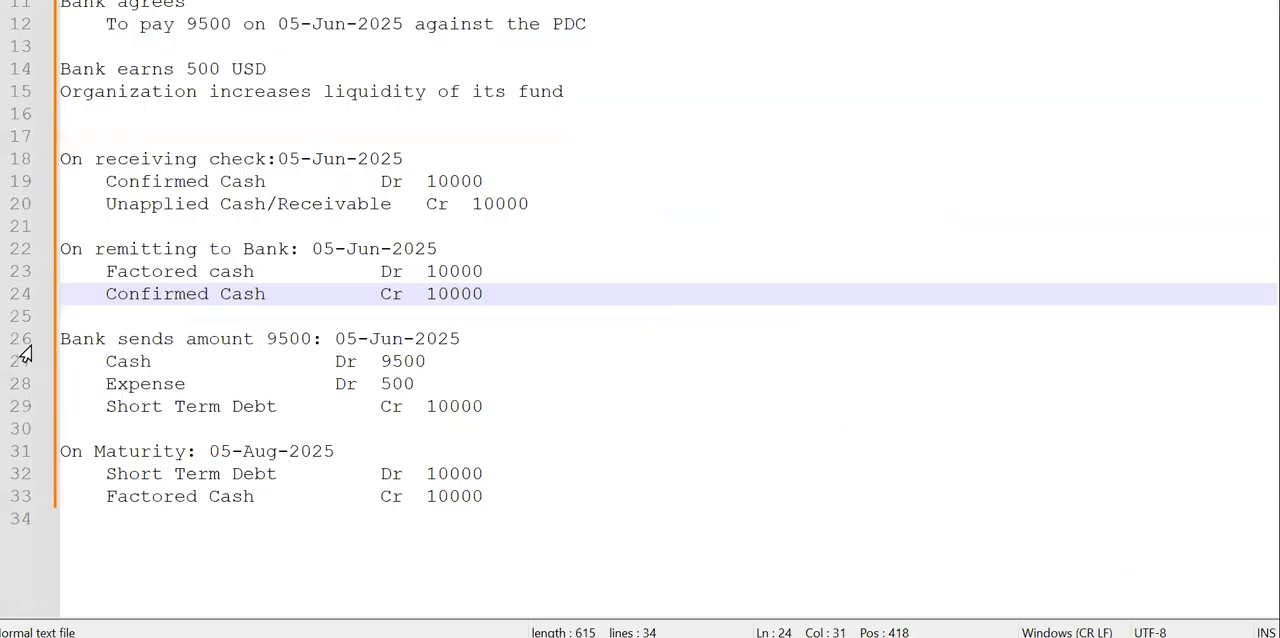
mouse_move(63, 339)
mouse_down()
mouse_move(134, 384)
mouse_move(520, 506)
mouse_move(51, 343)
mouse_up()
click(390, 534)
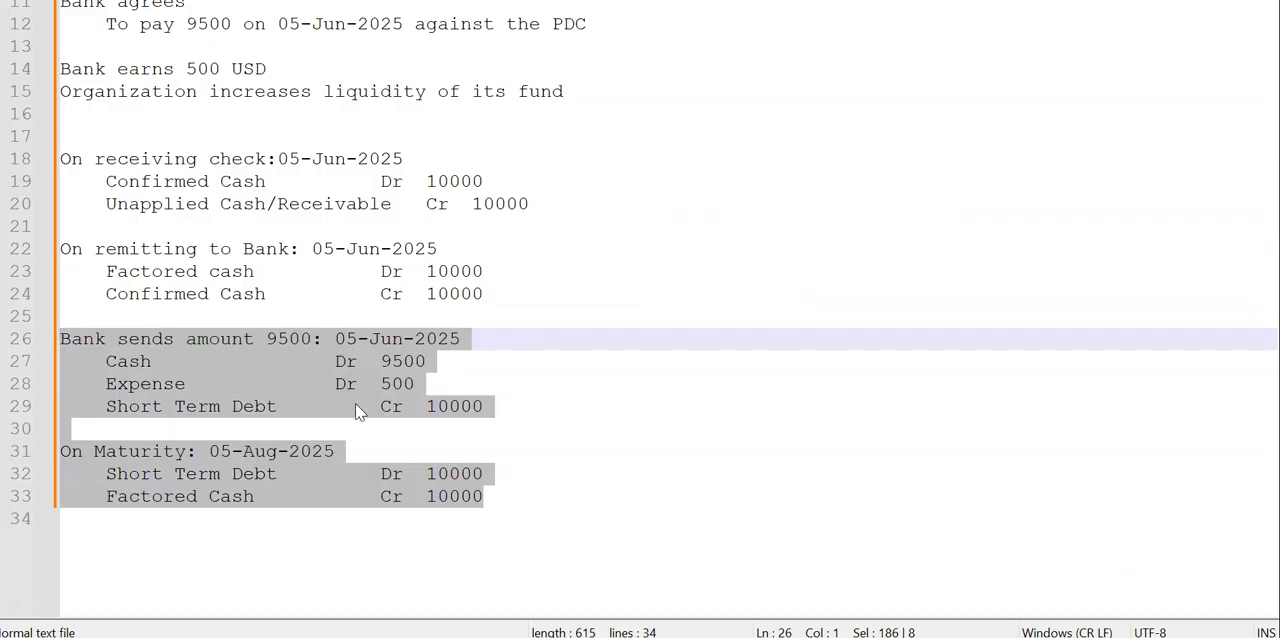
click(537, 432)
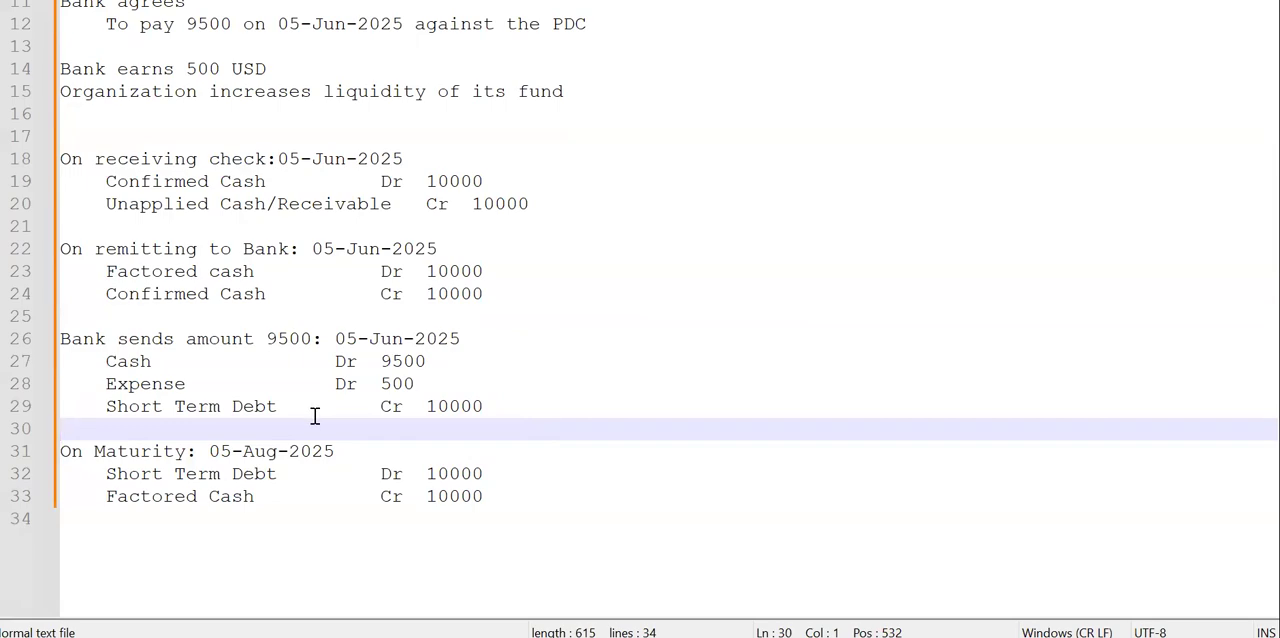
- Switch back to Oracle Fusion, close Manual Reconciliation and return to the home page
key(alt+Tab)
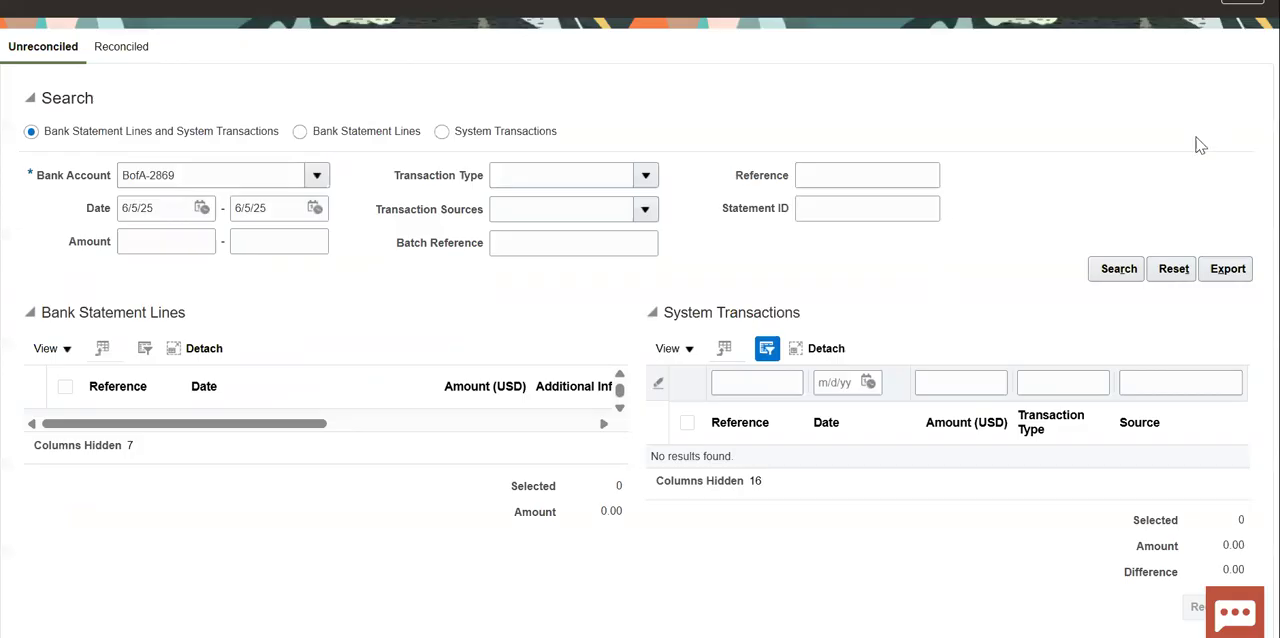
scroll(1240, 157, up, 2)
click(1243, 71)
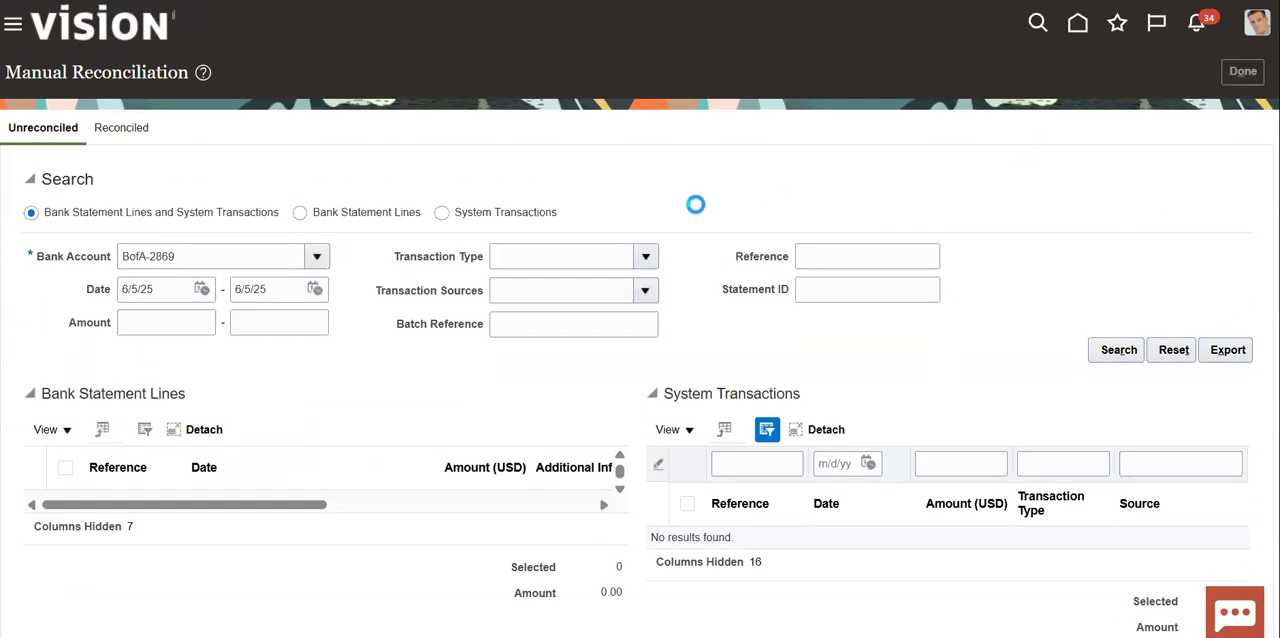
click(1078, 23)
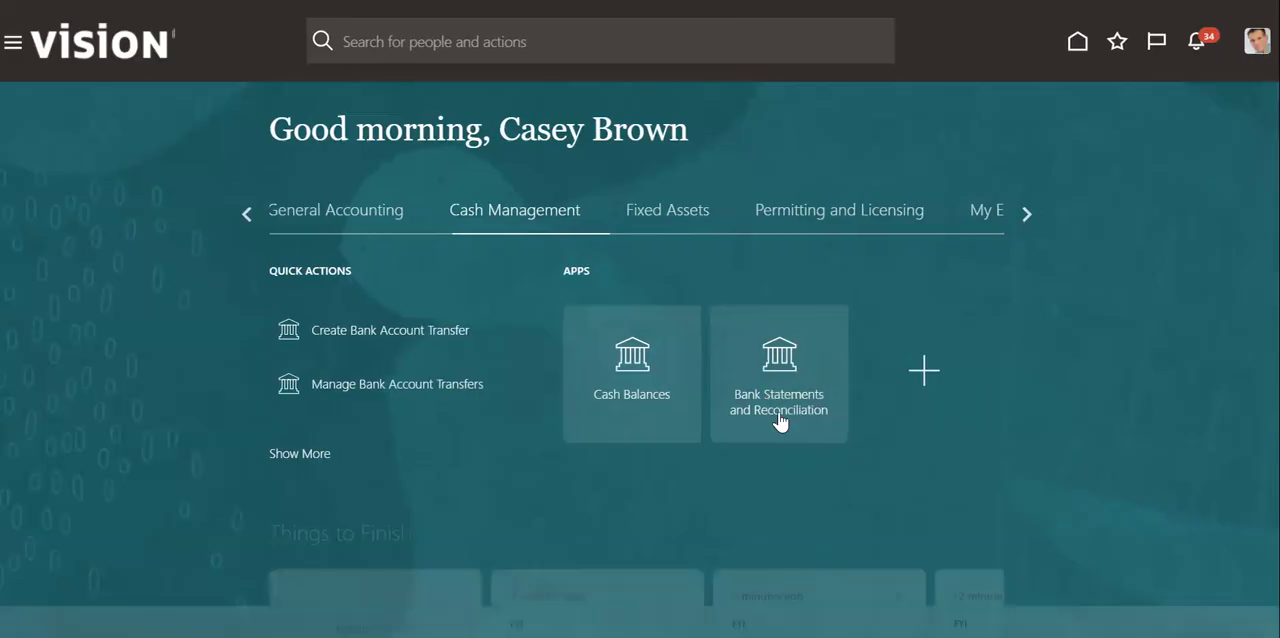
- Open the Accounts Receivable work area from the Receivables apps and go to Manage Receipts
click(246, 213)
click(246, 213)
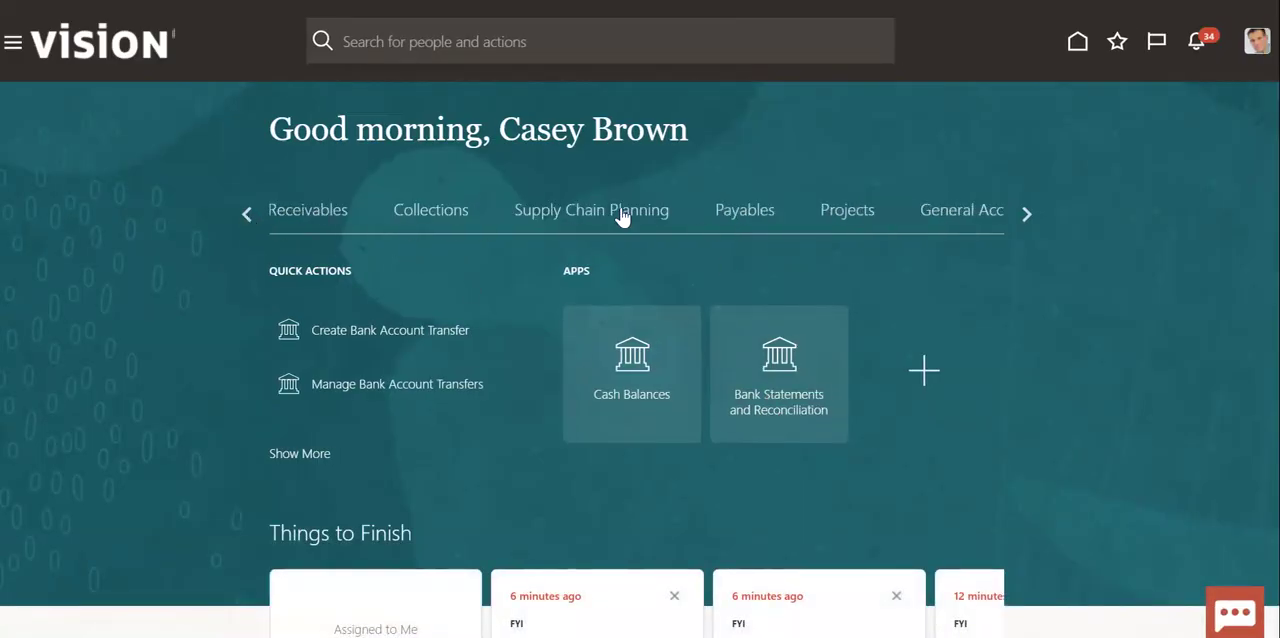
click(340, 215)
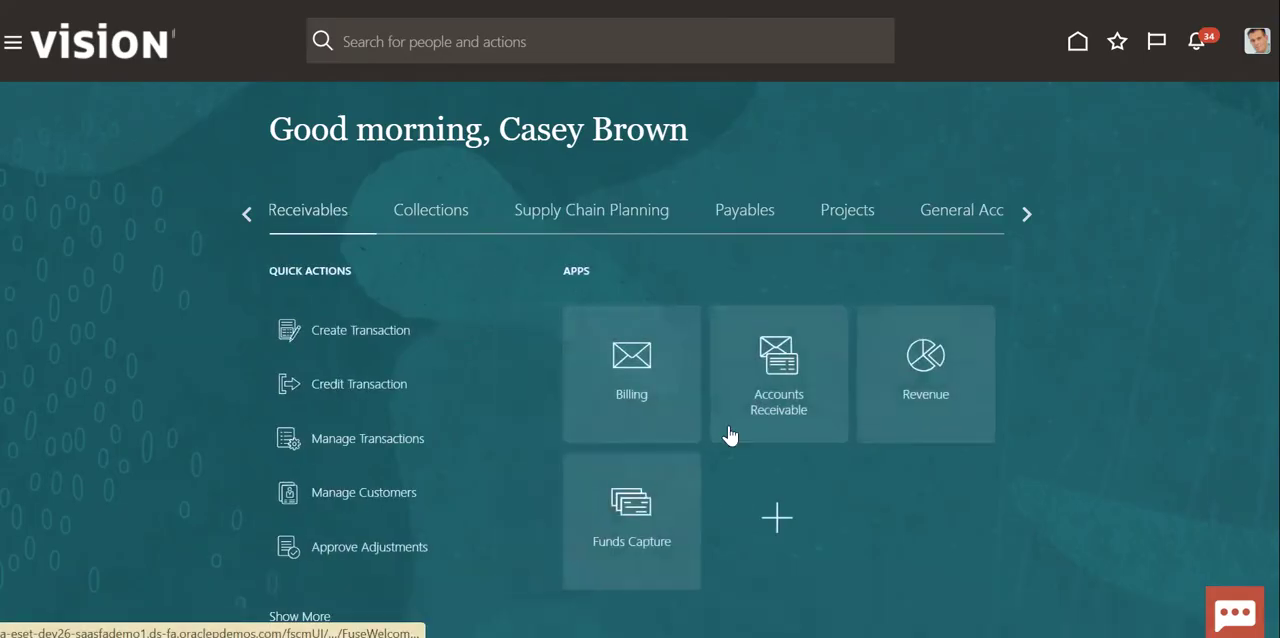
click(750, 412)
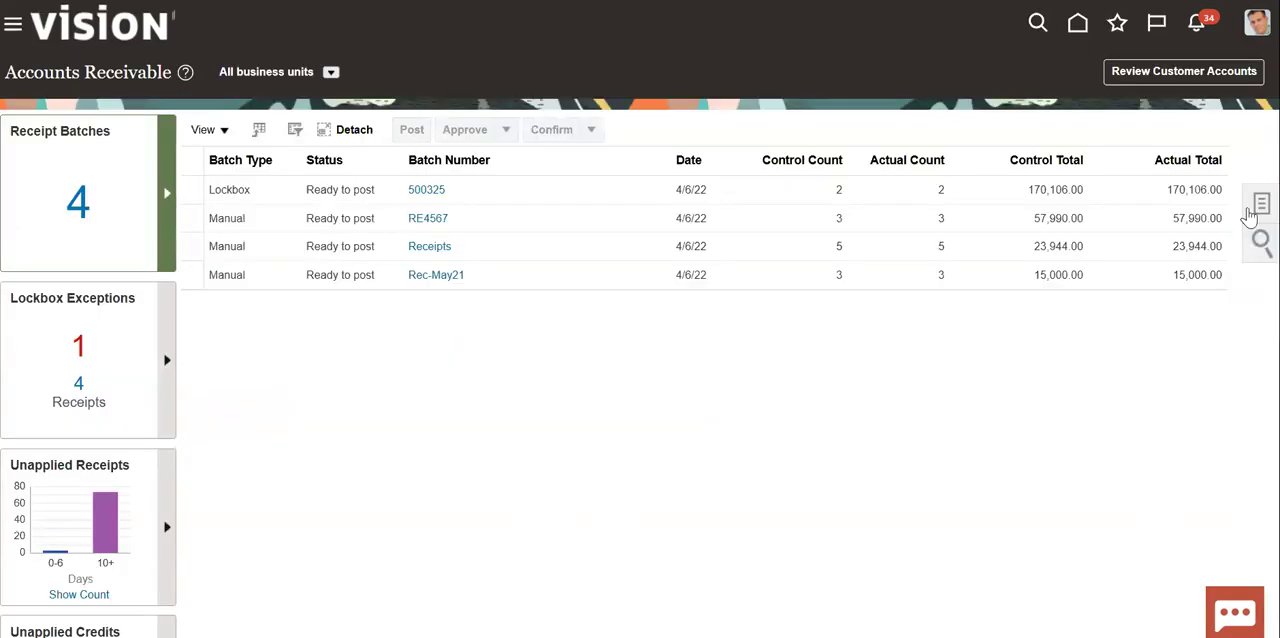
click(1258, 207)
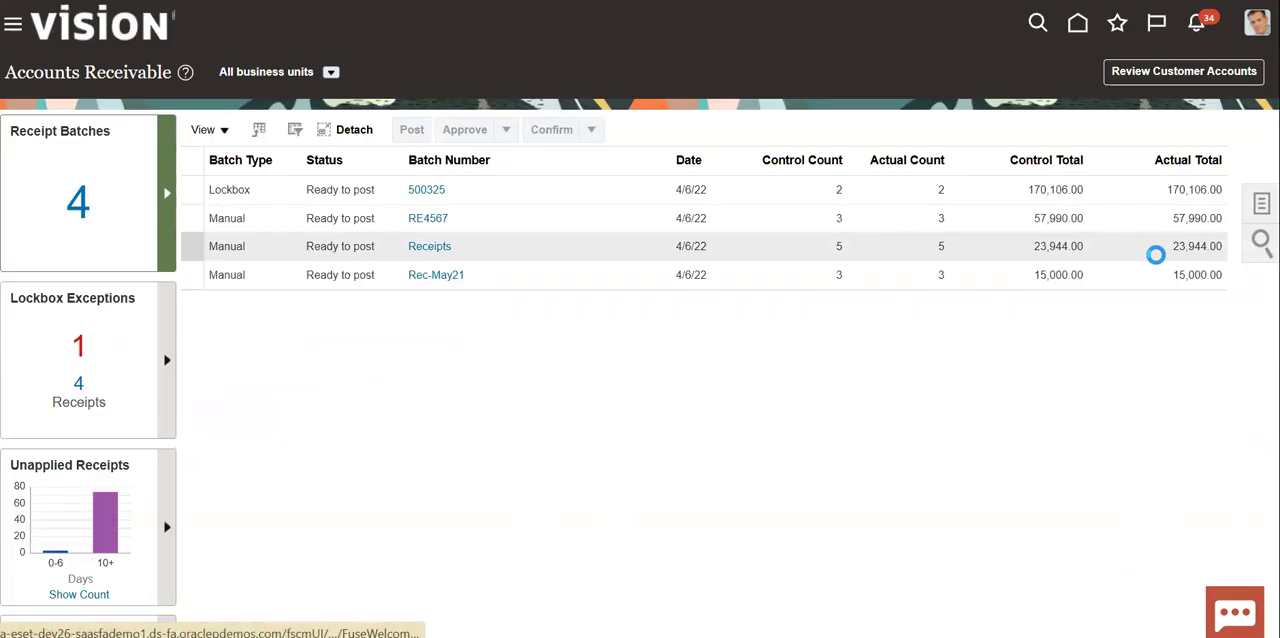
click(1164, 172)
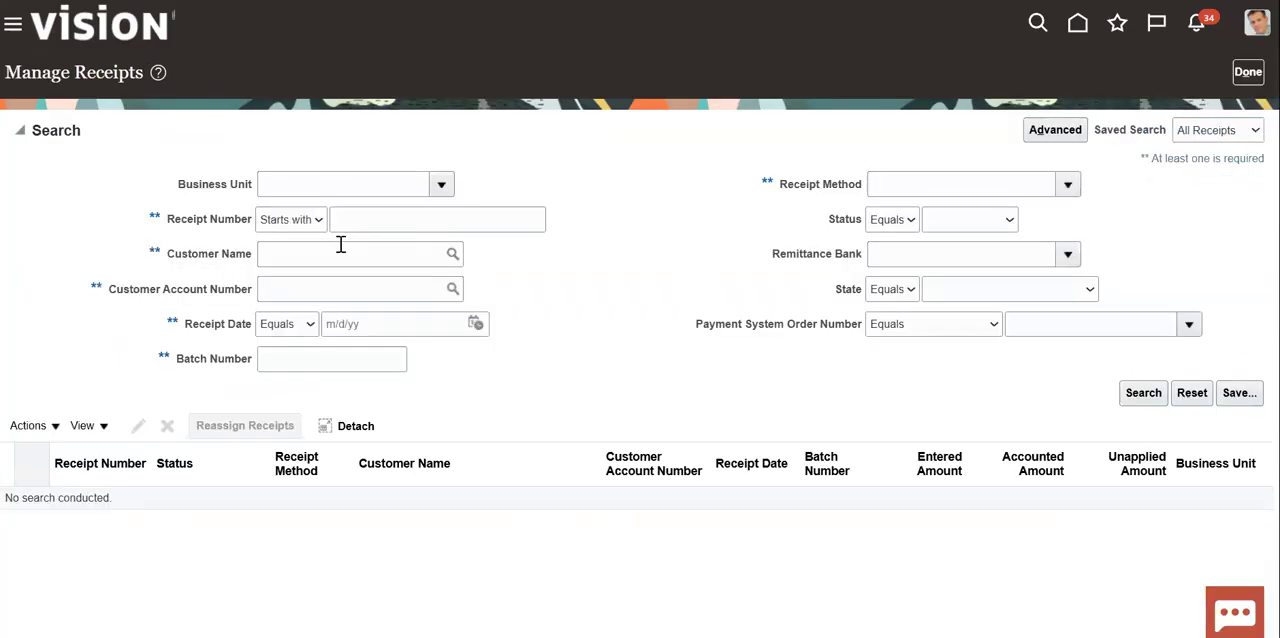
- Search the receipts for receipt number 858585 and select the matching receipt
click(375, 221)
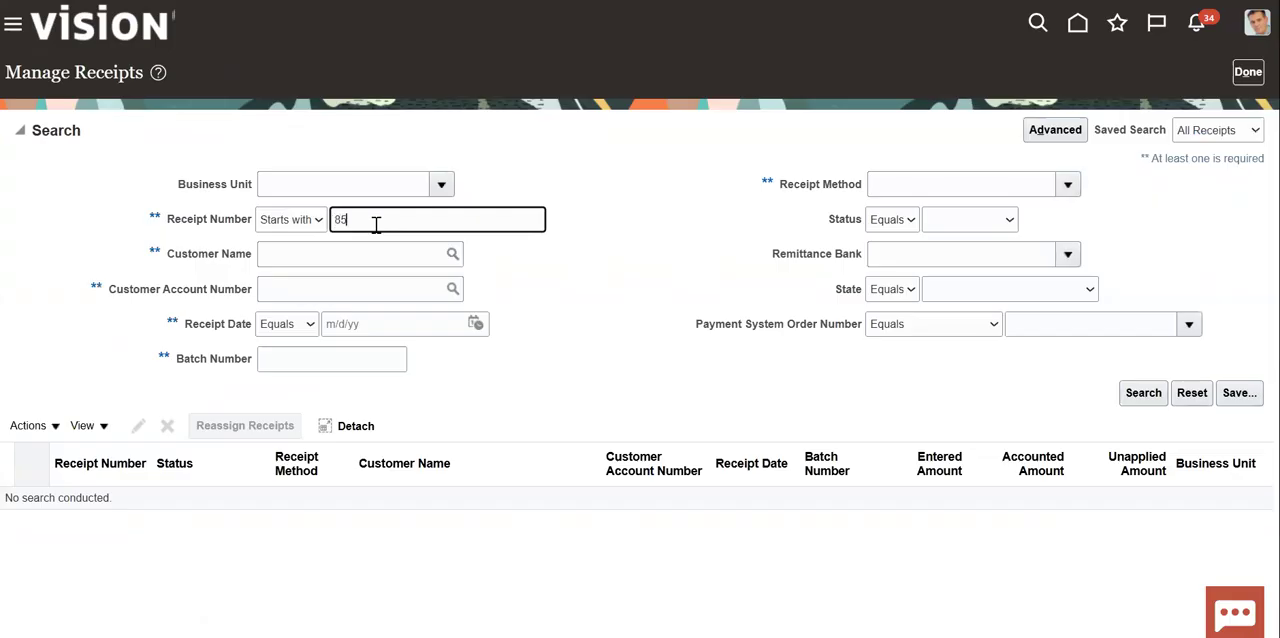
click(1154, 398)
click(440, 248)
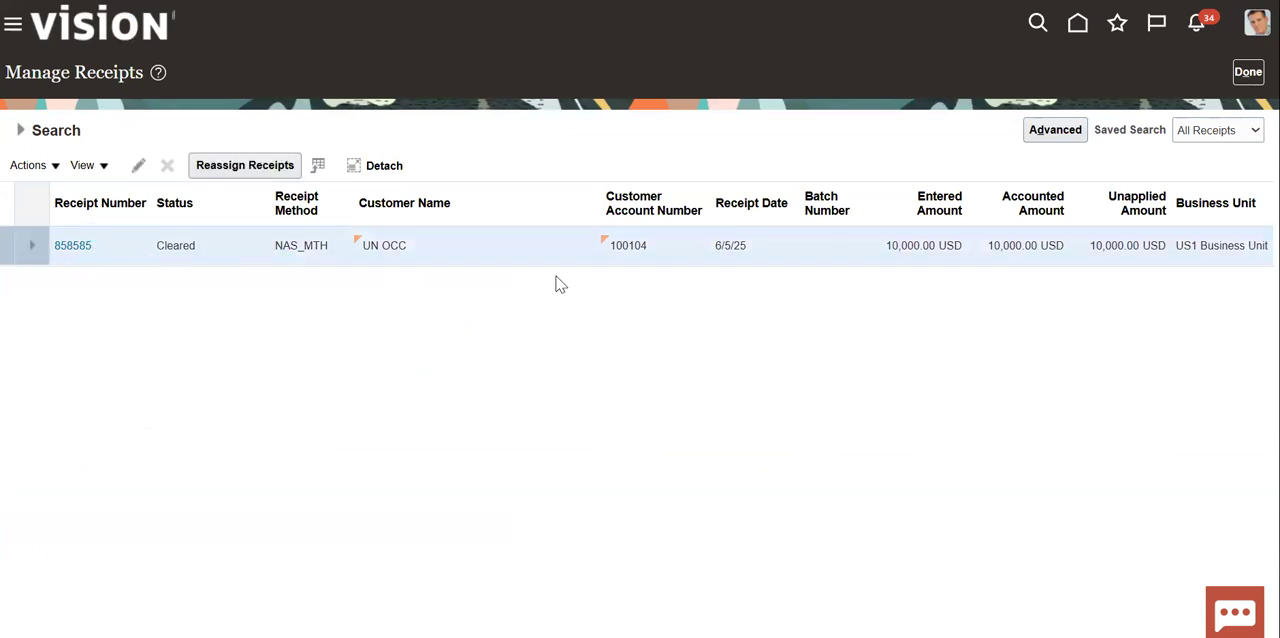
- Create draft accounting for receipt 858585 and open its accounting lines
click(55, 166)
click(84, 309)
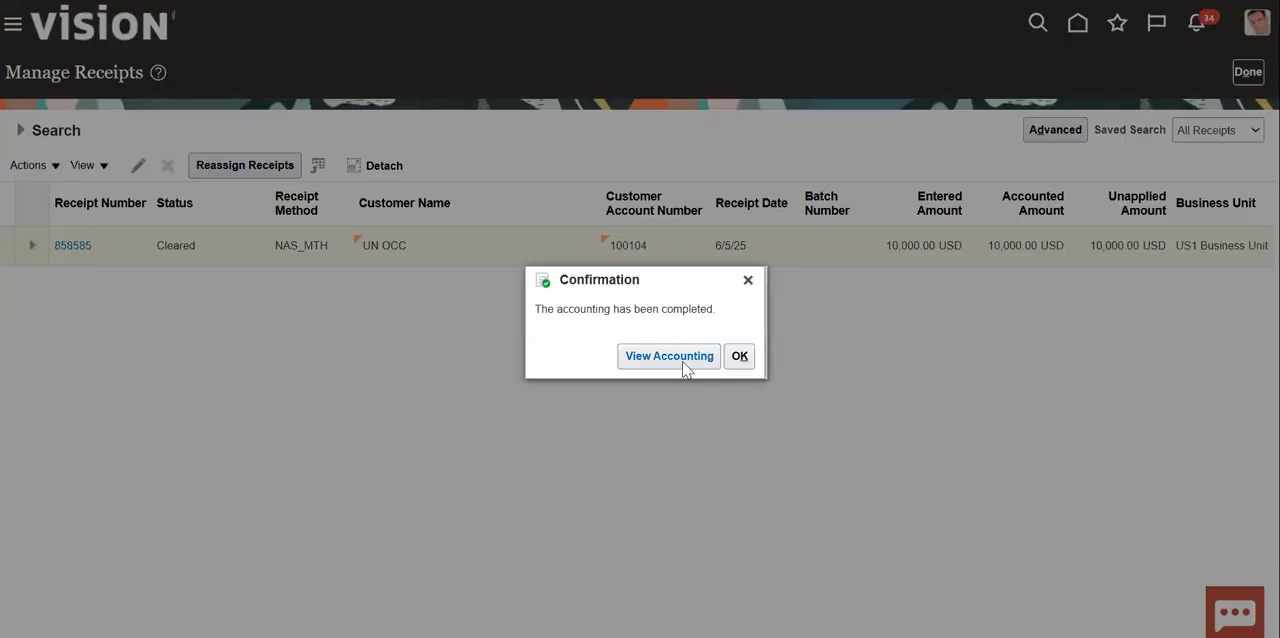
click(670, 356)
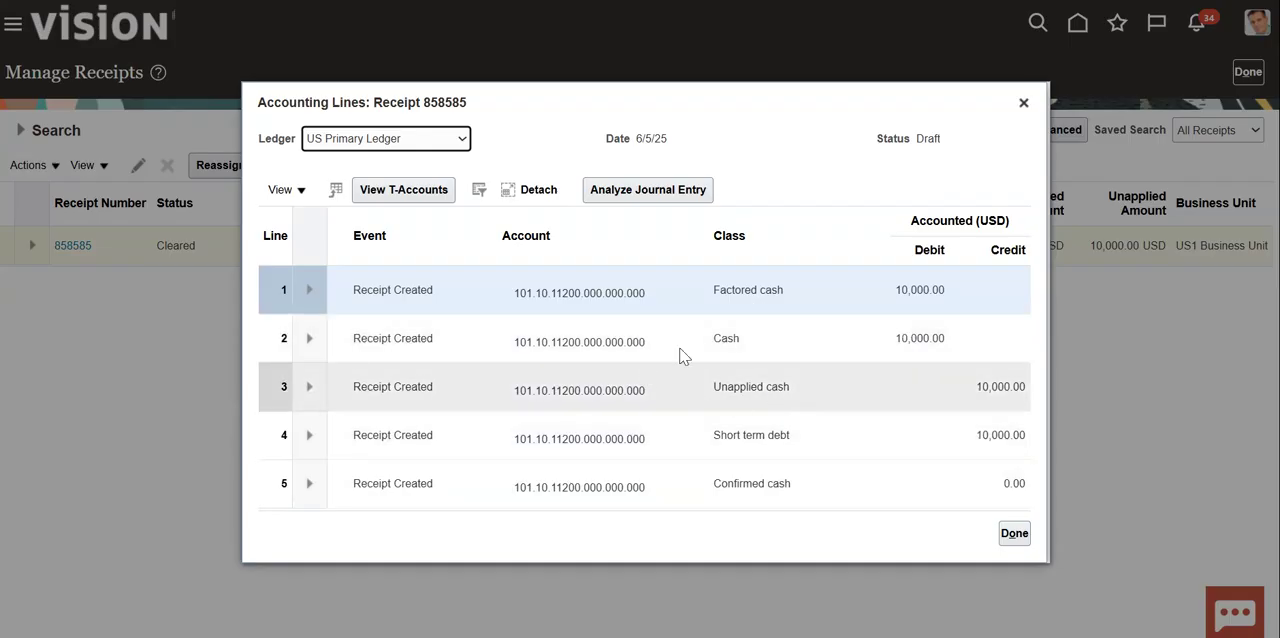
- Compare the receipt's accounting lines with the Cash Dr 9500 and Short Term Debt entries in the Notepad++ notes
key(alt+Tab)
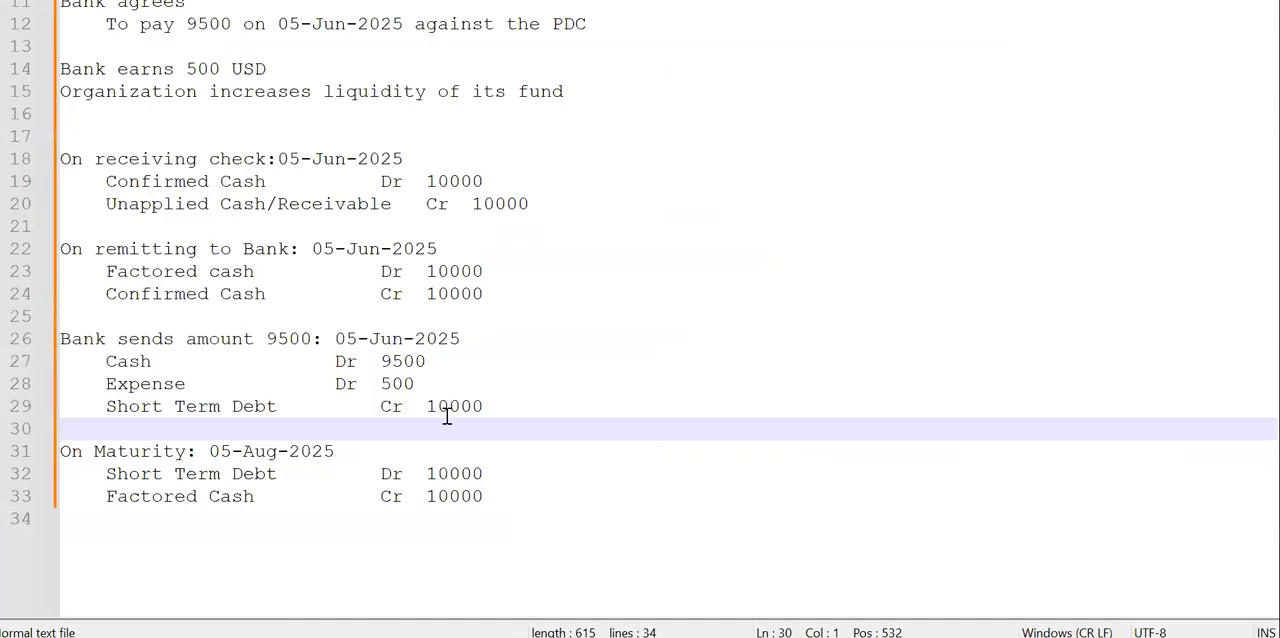
click(350, 407)
click(340, 363)
drag(347, 364, 430, 360)
key(alt+Tab)
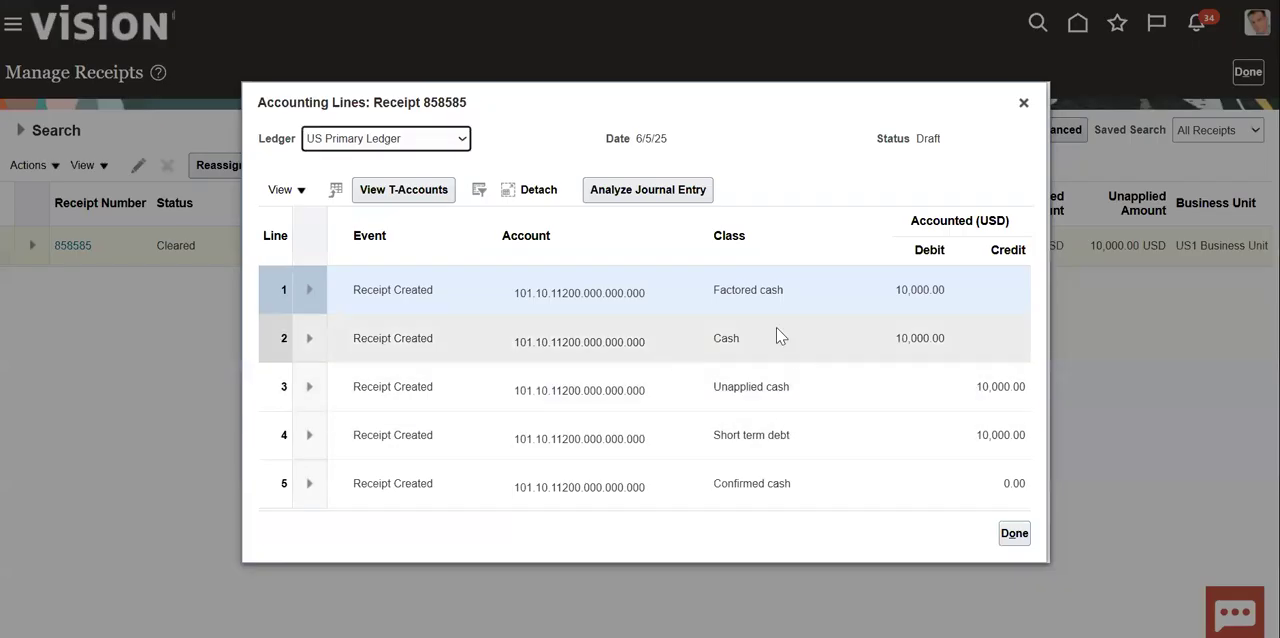
key(alt+Tab)
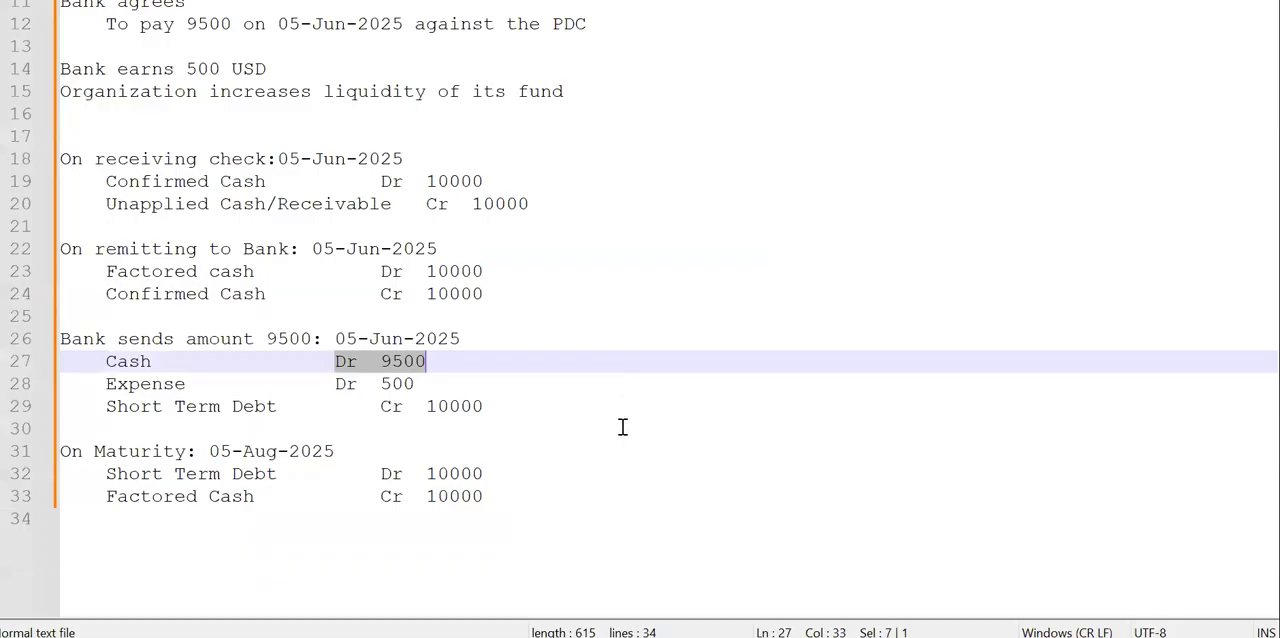
- Check the Expense Dr 500 and Short Term Debt Cr 10000 entries in the Notepad++ notes against the receipt's accounting lines in Oracle Fusion
drag(106, 384, 432, 378)
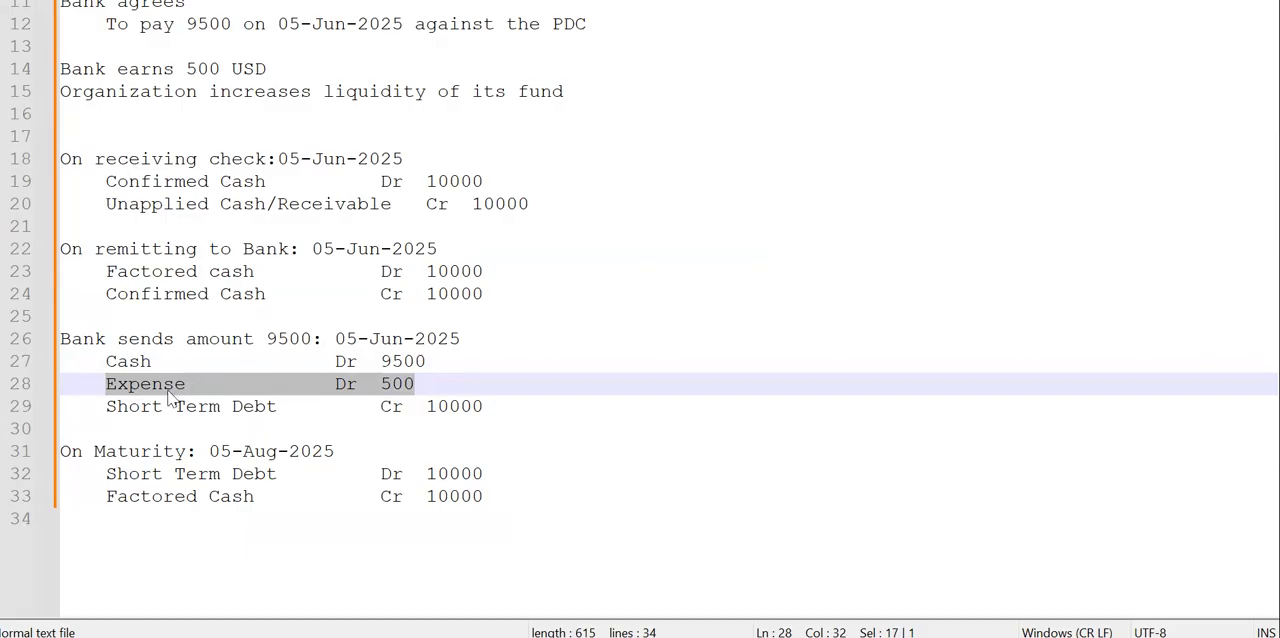
click(134, 410)
click(447, 415)
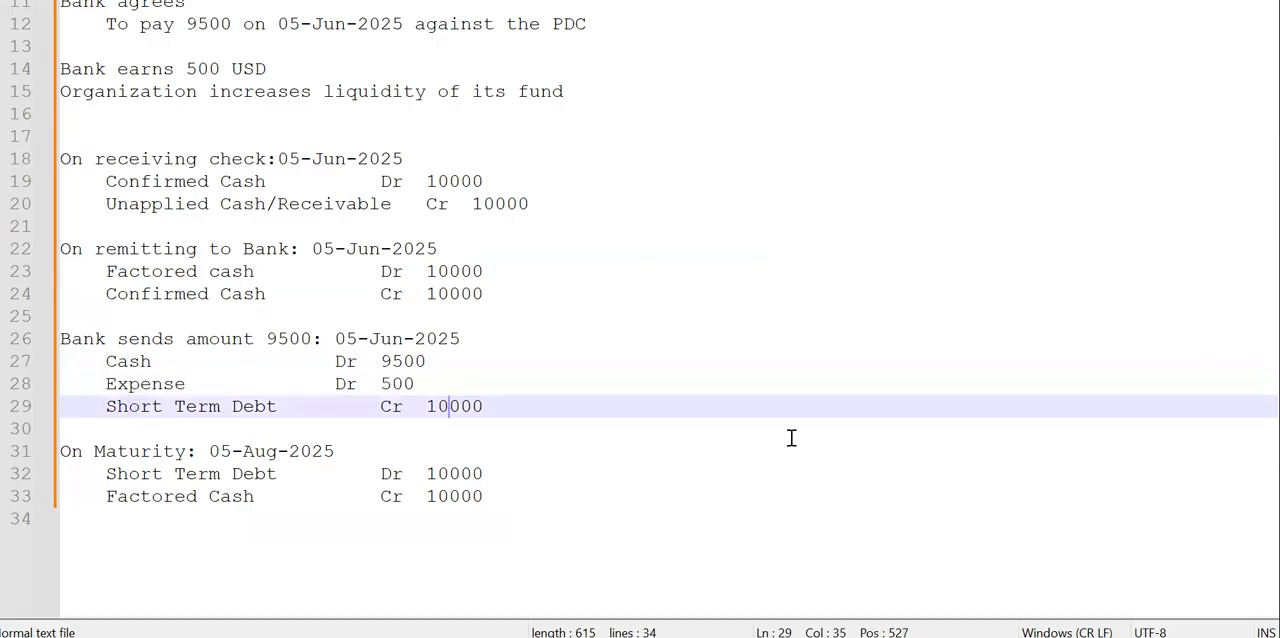
key(alt+Tab)
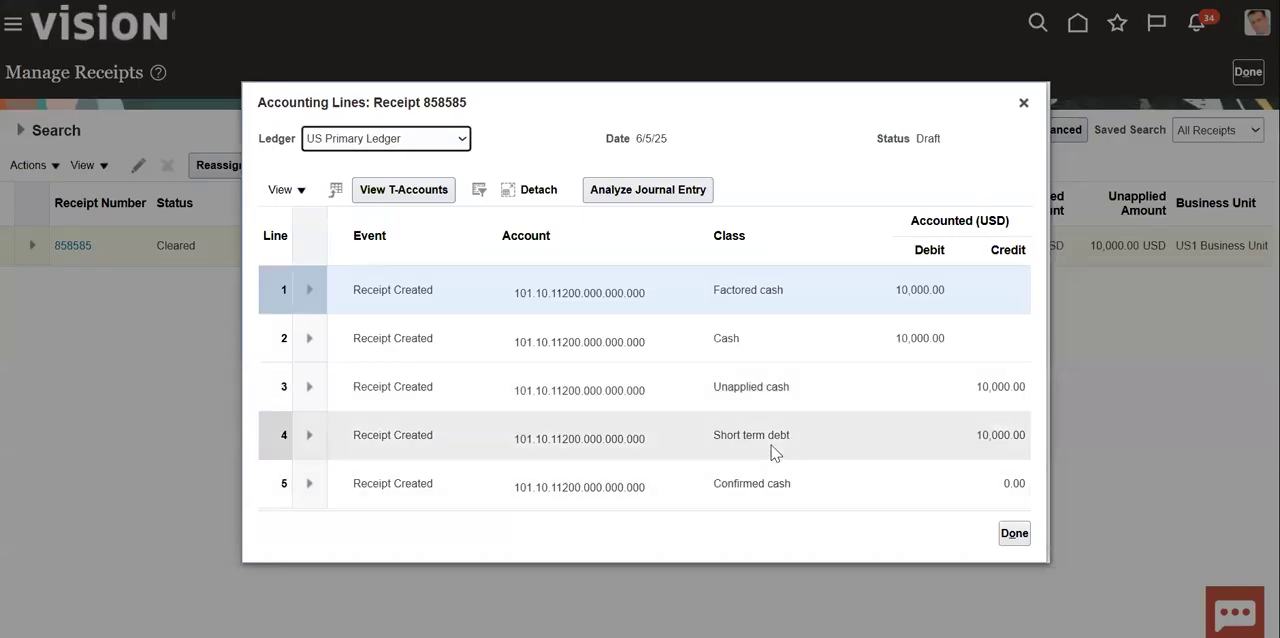
drag(718, 436, 910, 442)
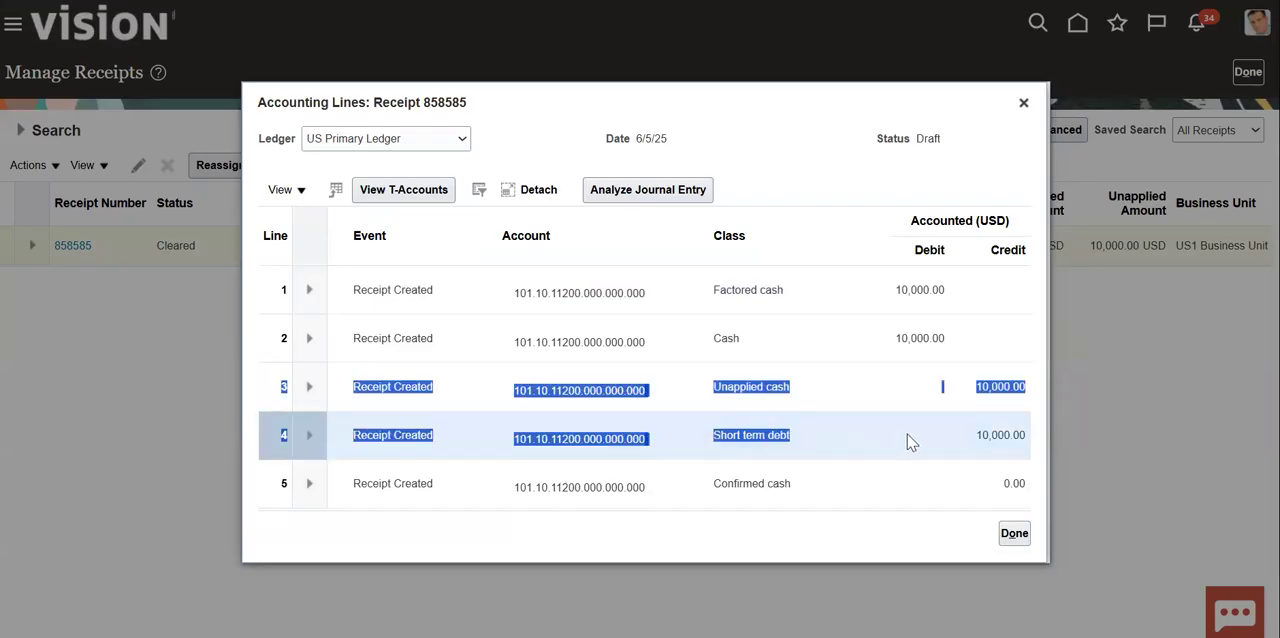
click(840, 383)
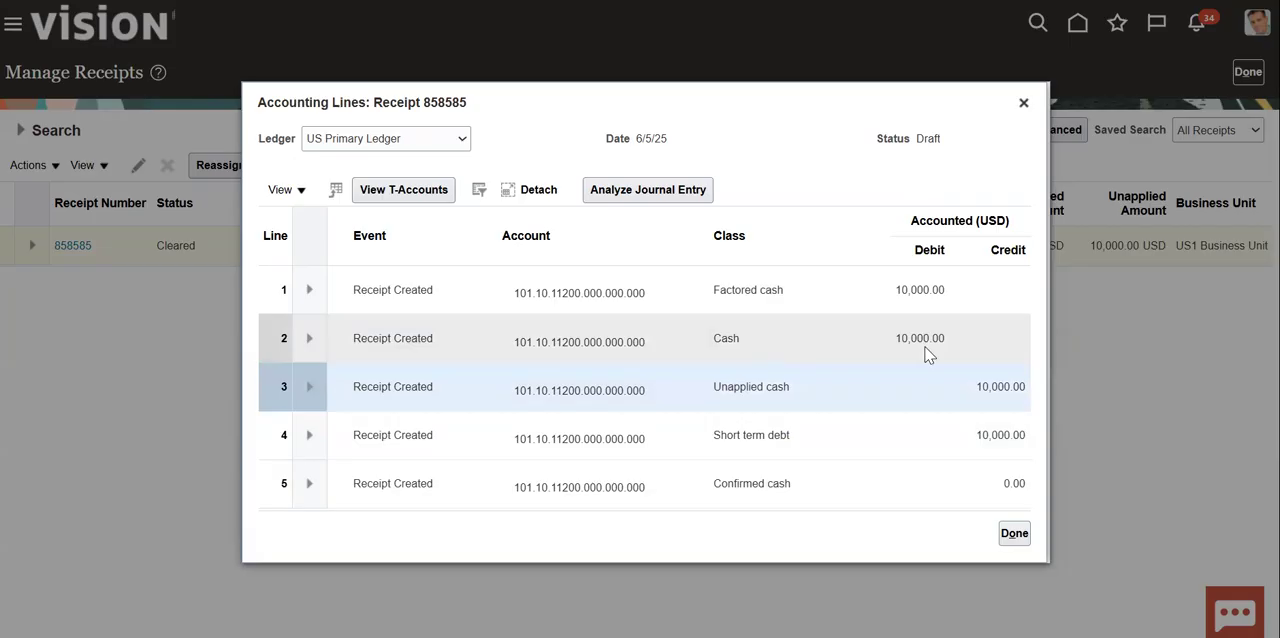
key(alt+Tab)
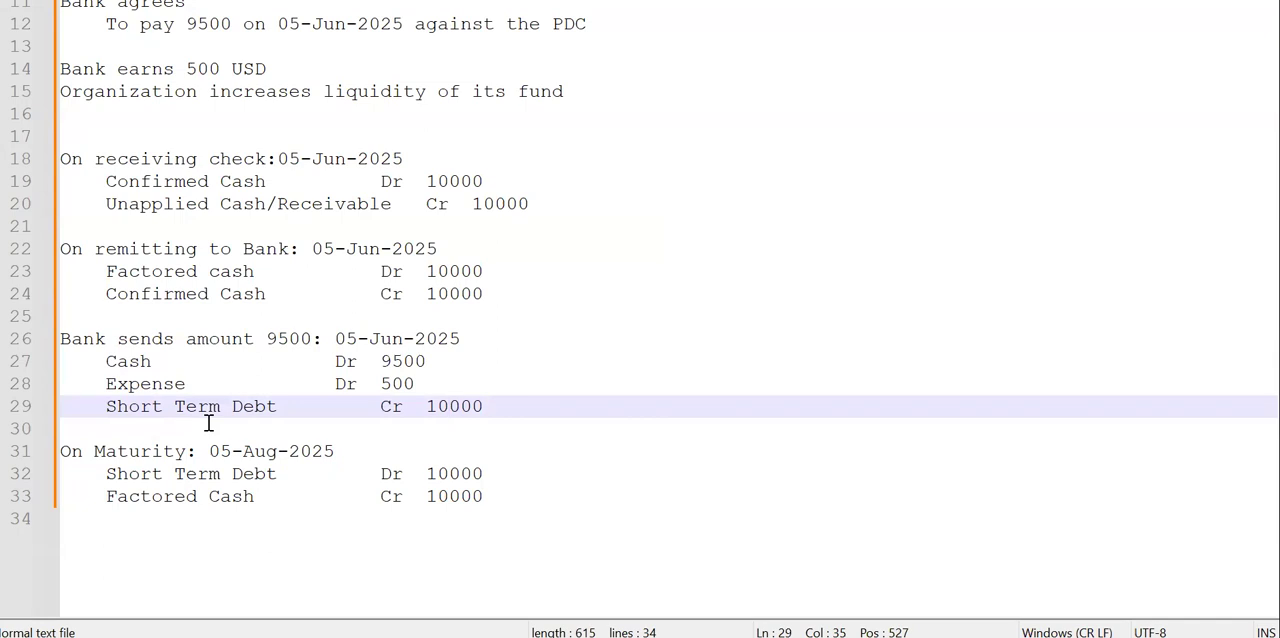
drag(497, 409, 72, 361)
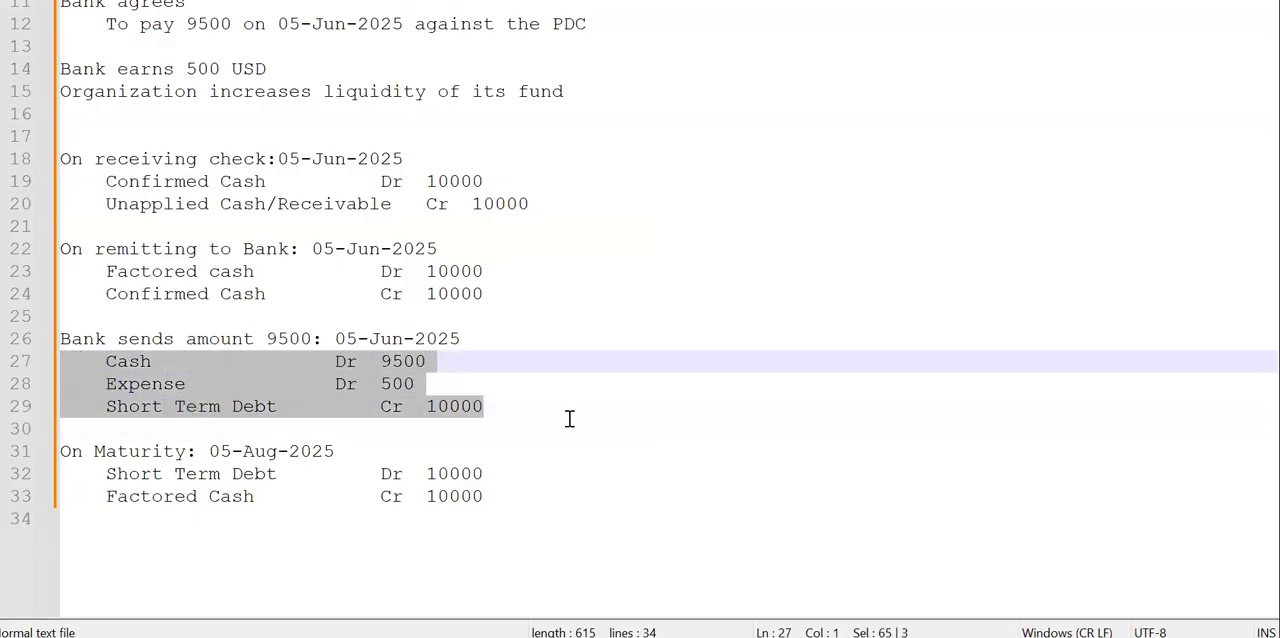
click(359, 378)
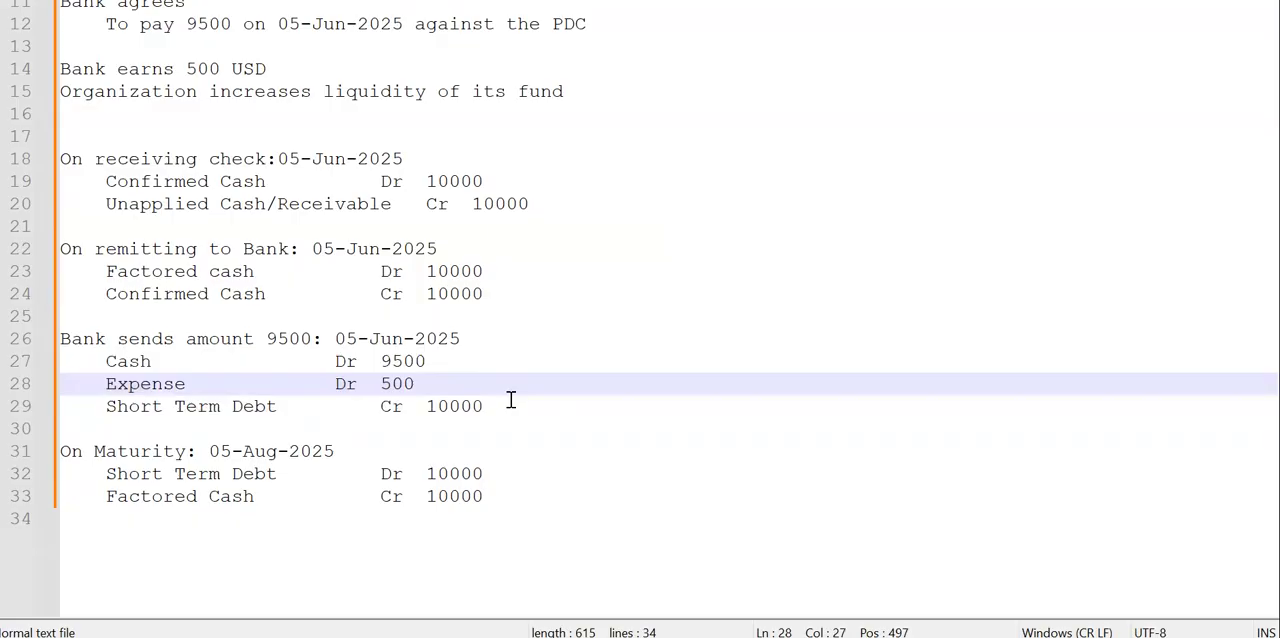
- Back in Oracle Fusion, close the receipt's accounting lines and go to Manage Transactions for external cash transactions in Cash Management
key(alt+Tab)
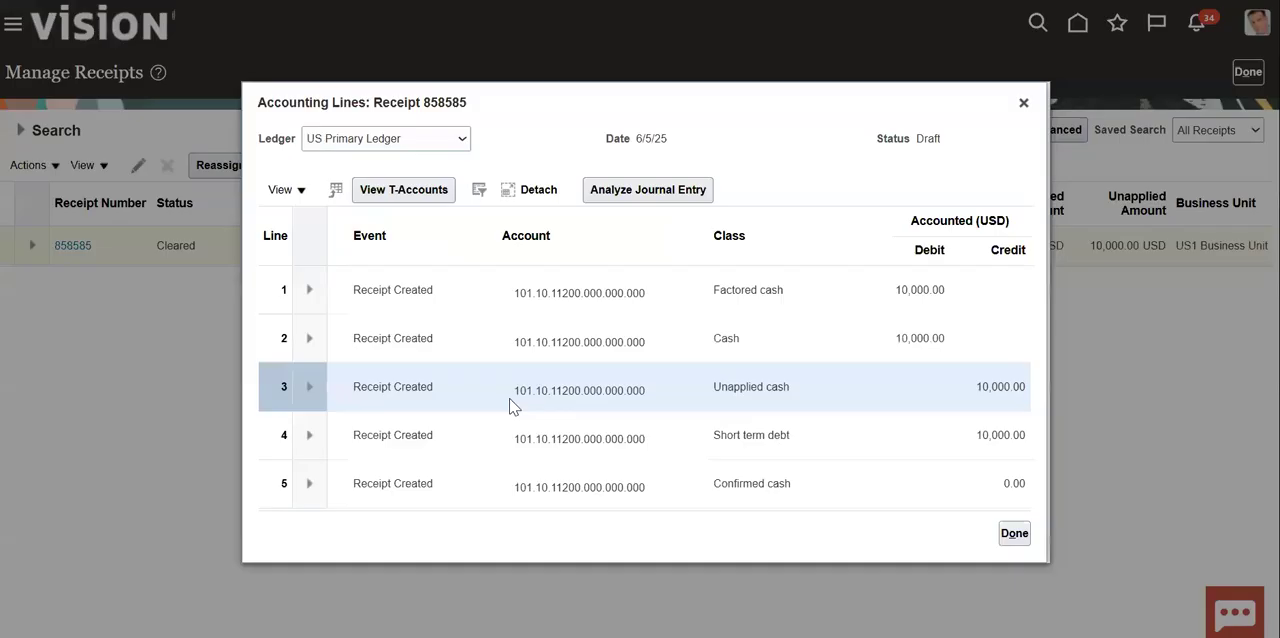
click(1014, 535)
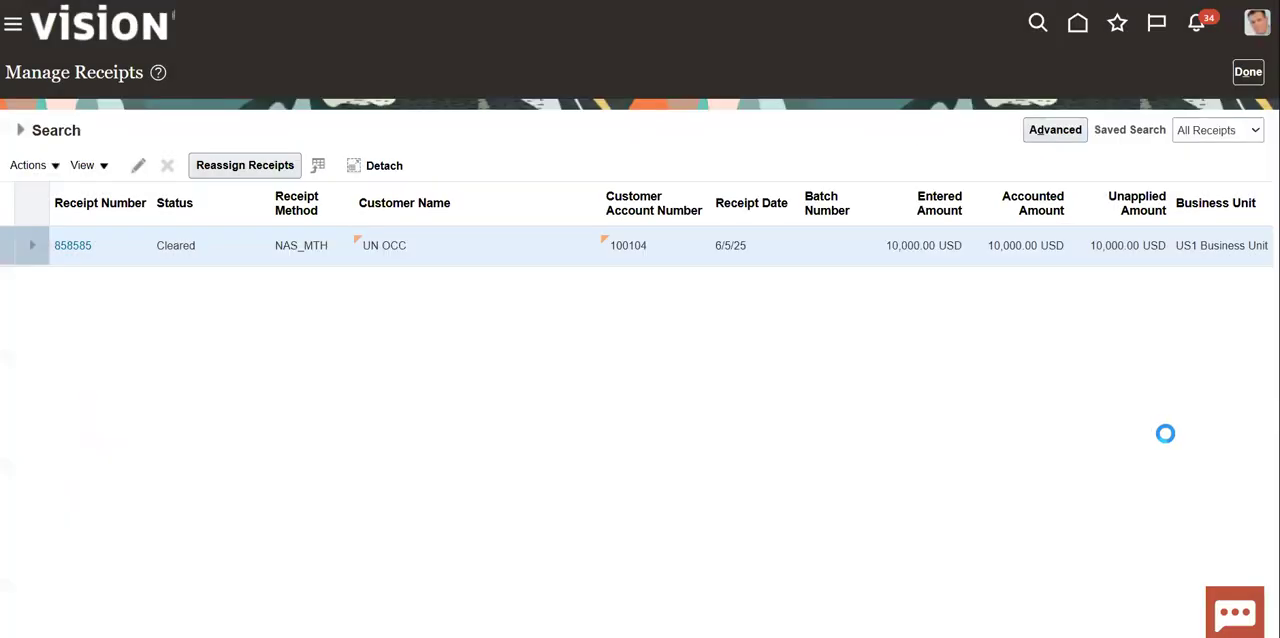
click(1076, 33)
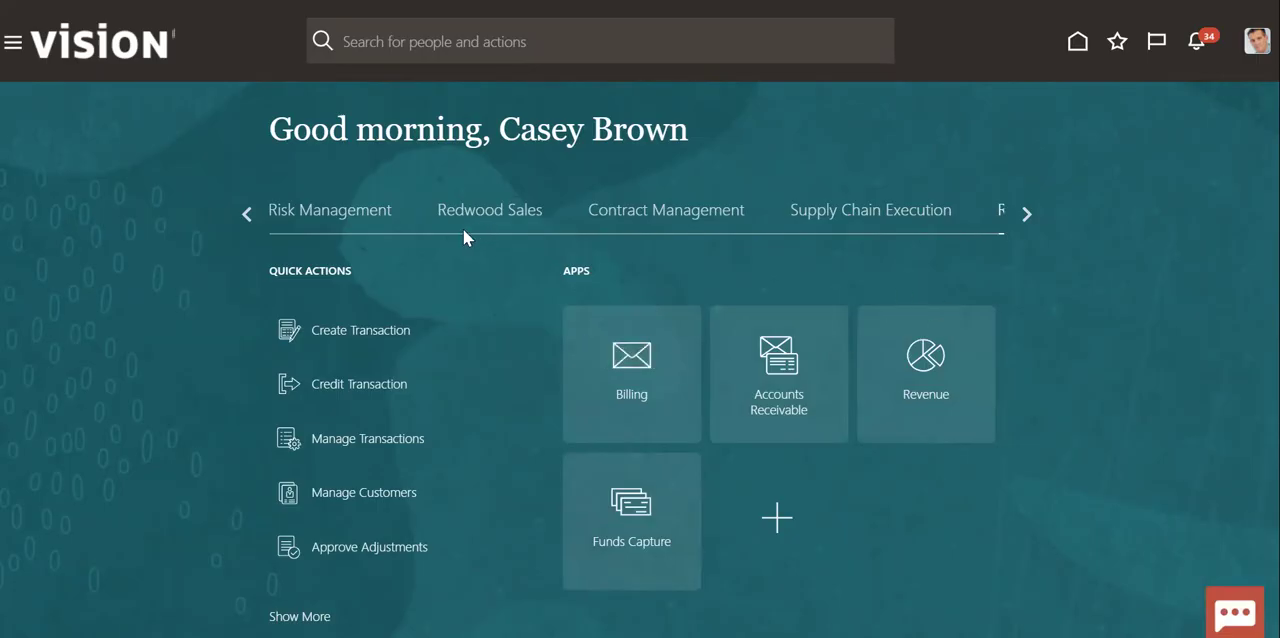
click(1026, 214)
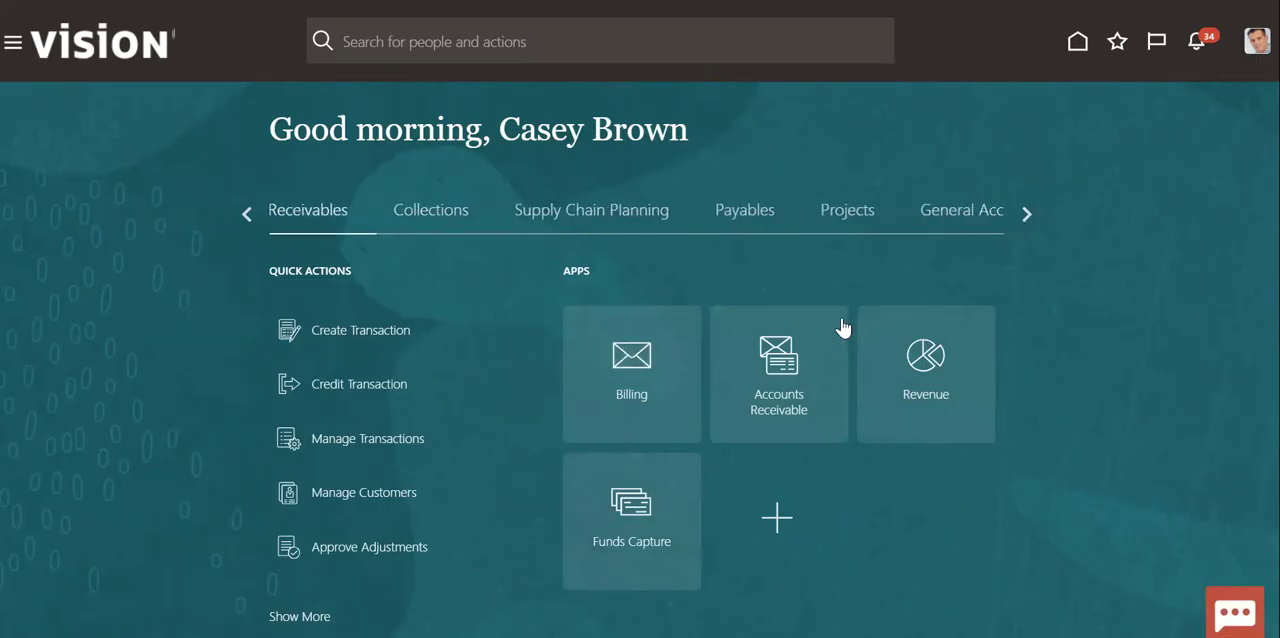
click(1025, 226)
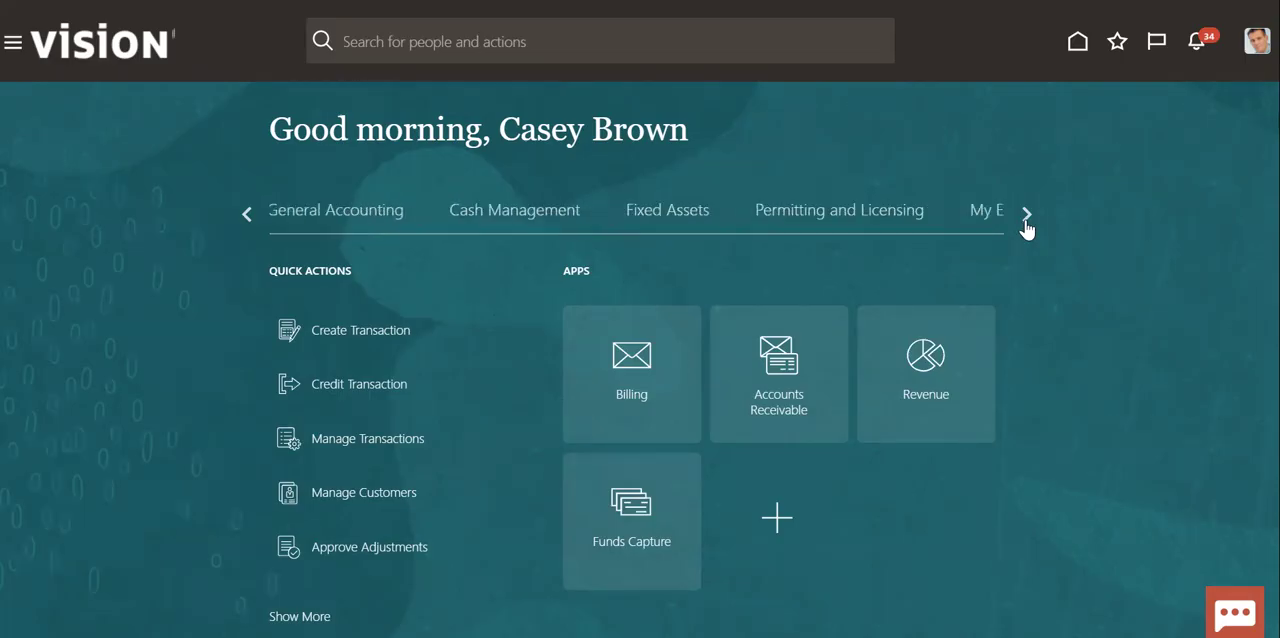
click(480, 213)
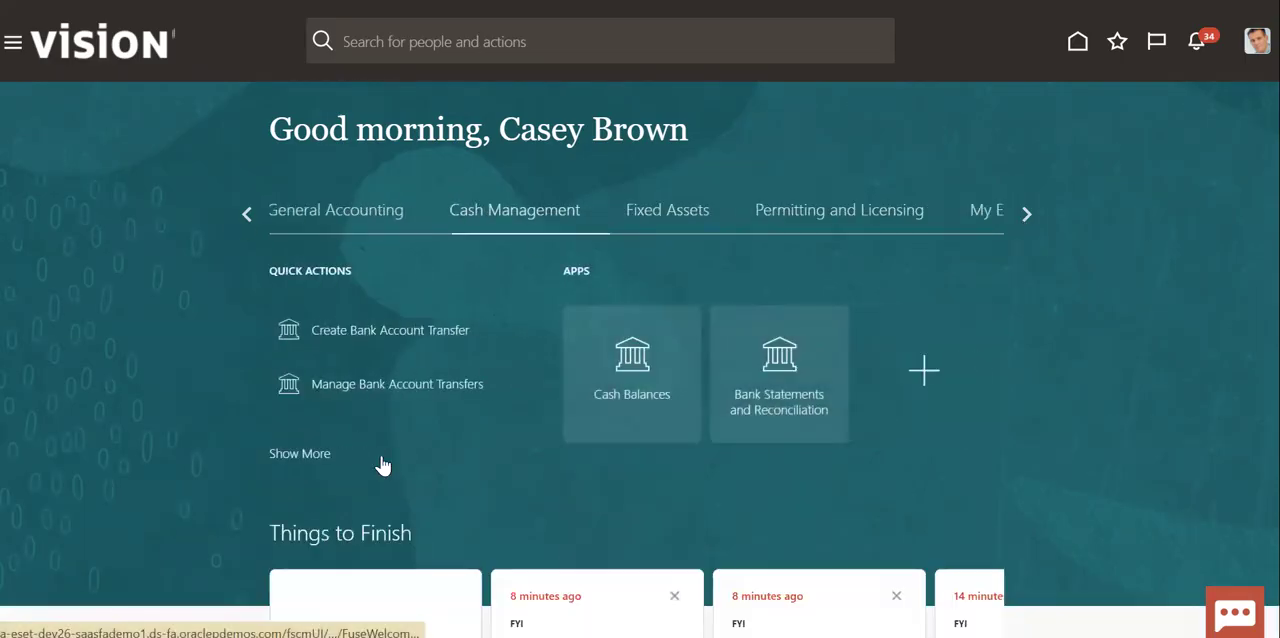
click(576, 410)
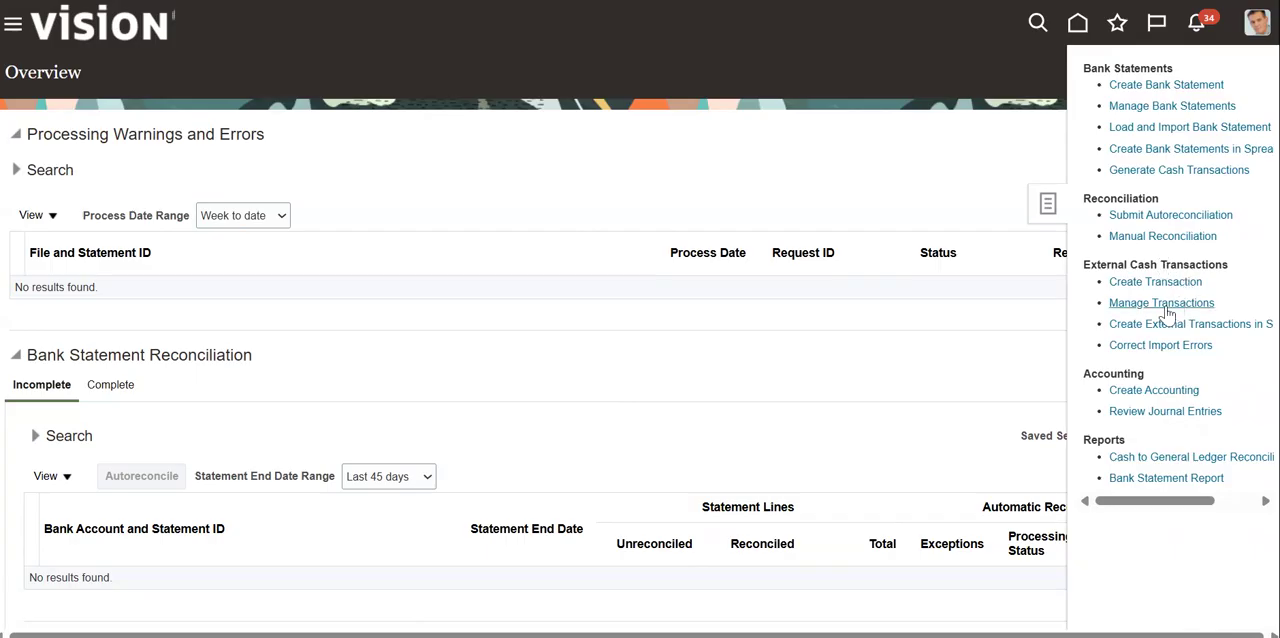
click(1166, 306)
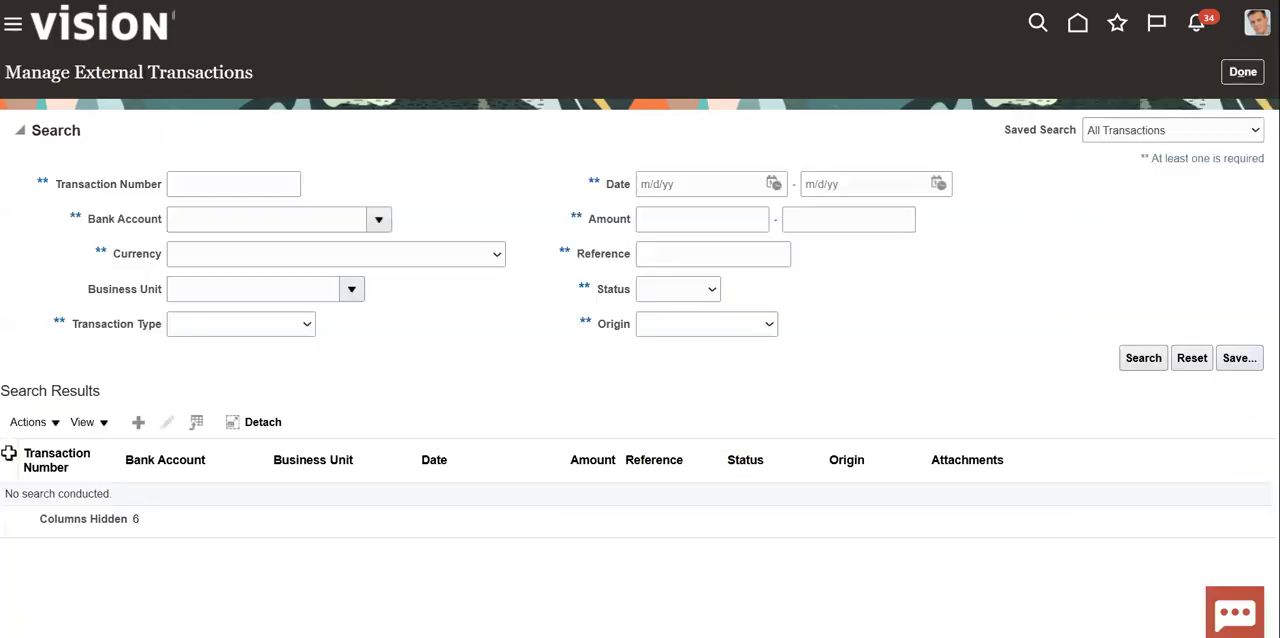
- Search external transactions for bank account BofA-2869 dated 6/5/25 to 6/5/25 and open the matching transaction for editing
click(378, 220)
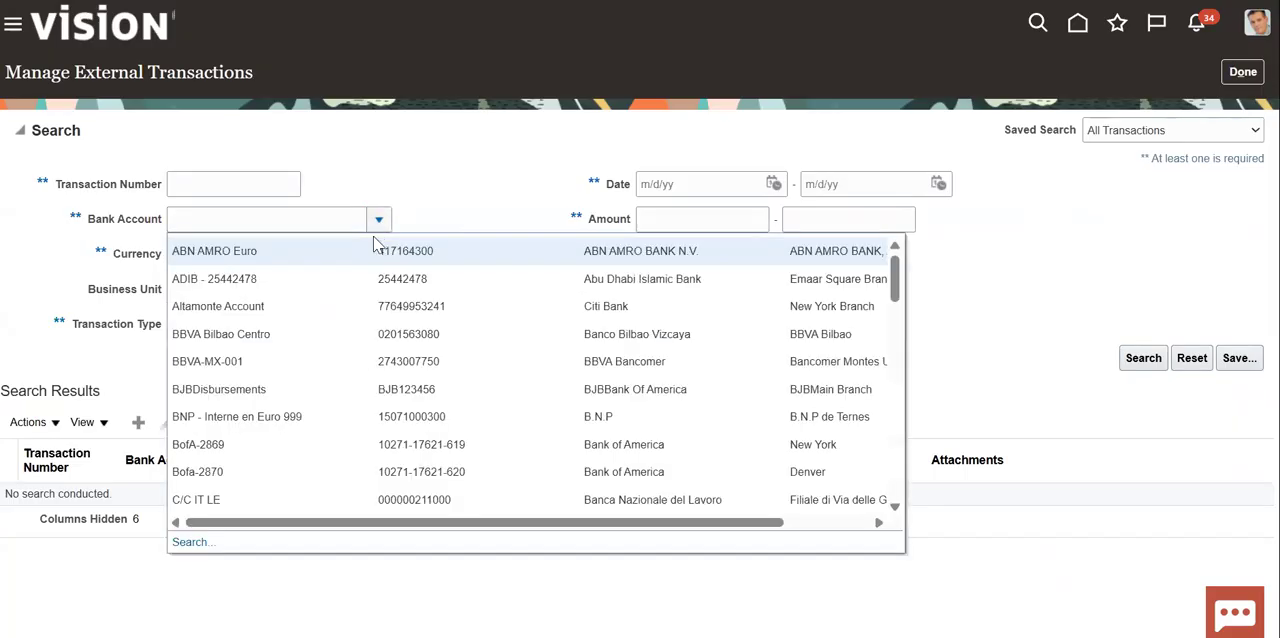
click(245, 448)
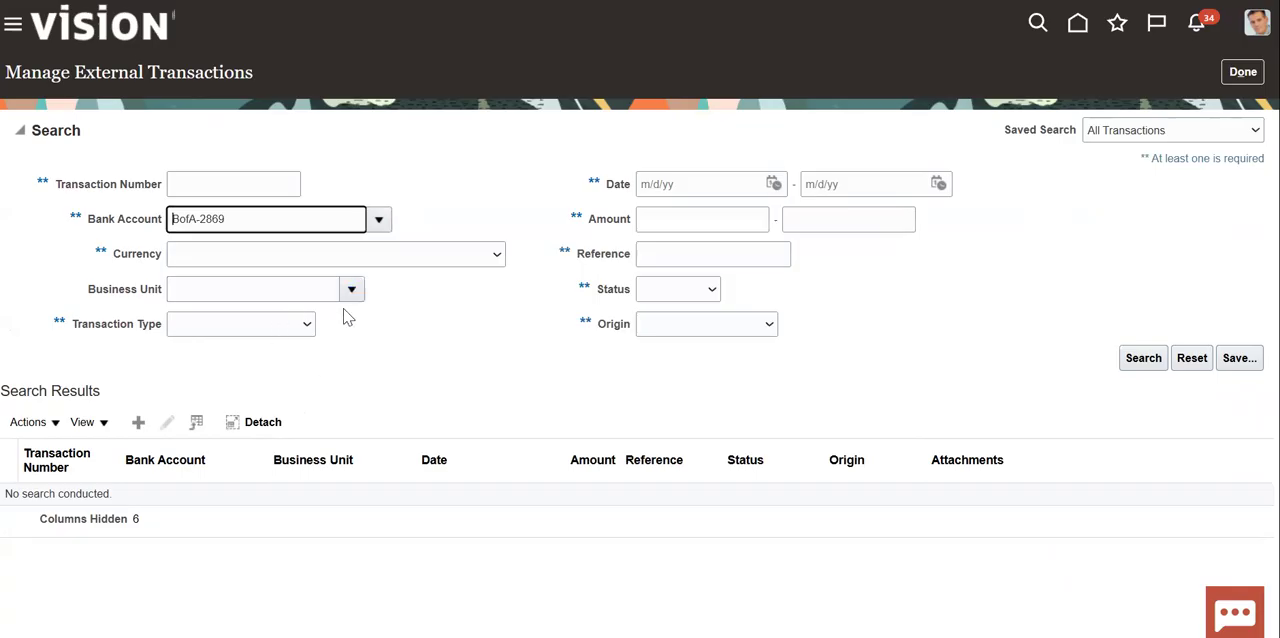
click(773, 185)
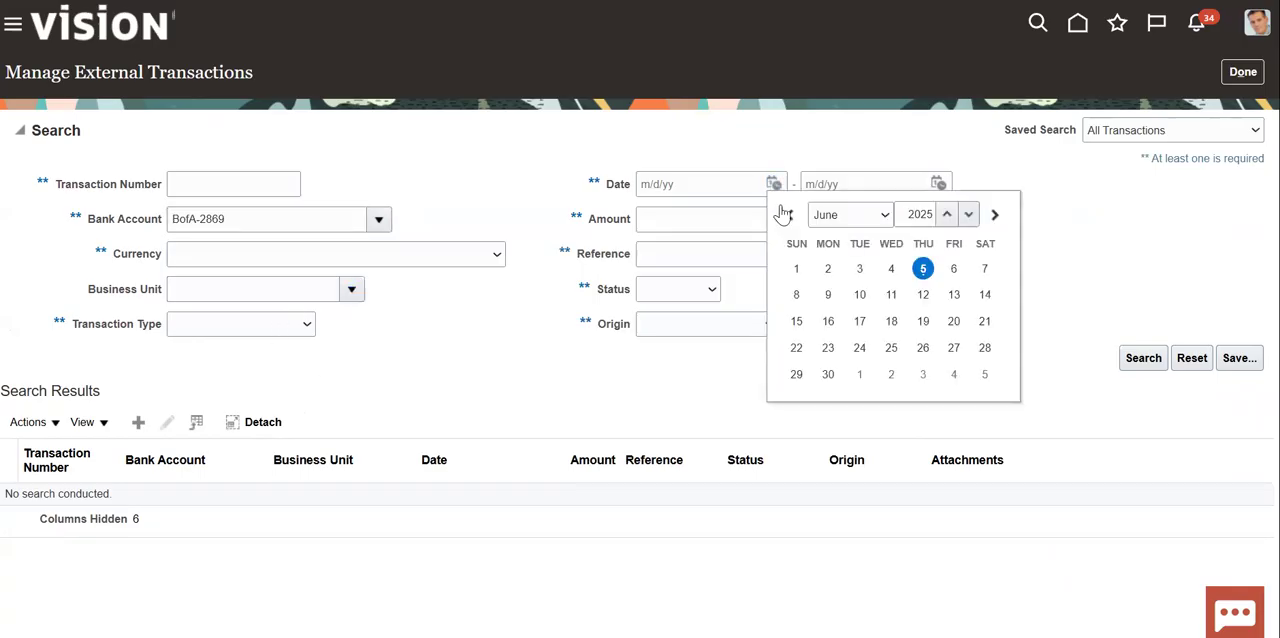
click(924, 270)
click(938, 184)
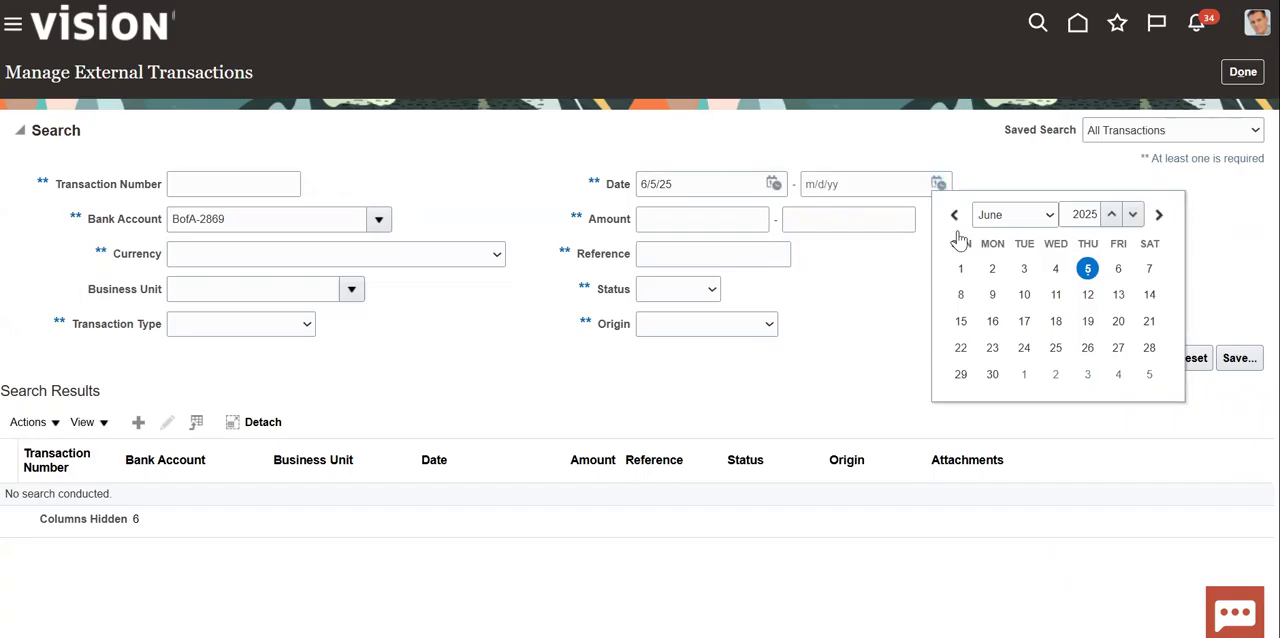
click(1085, 282)
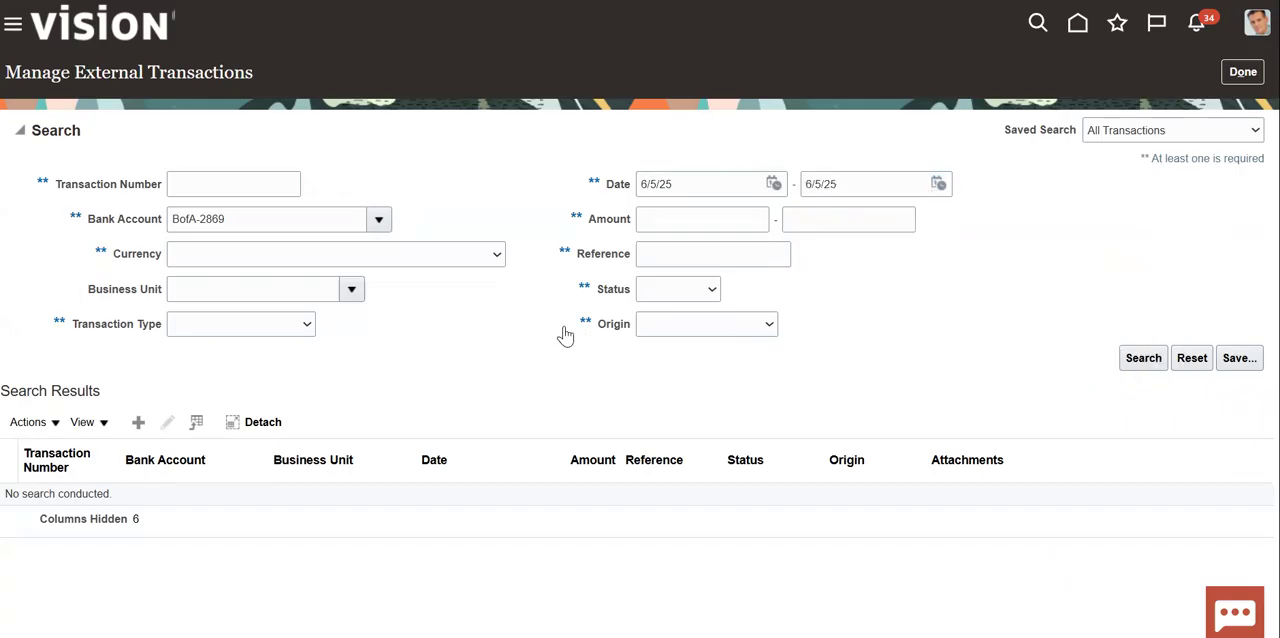
click(1143, 358)
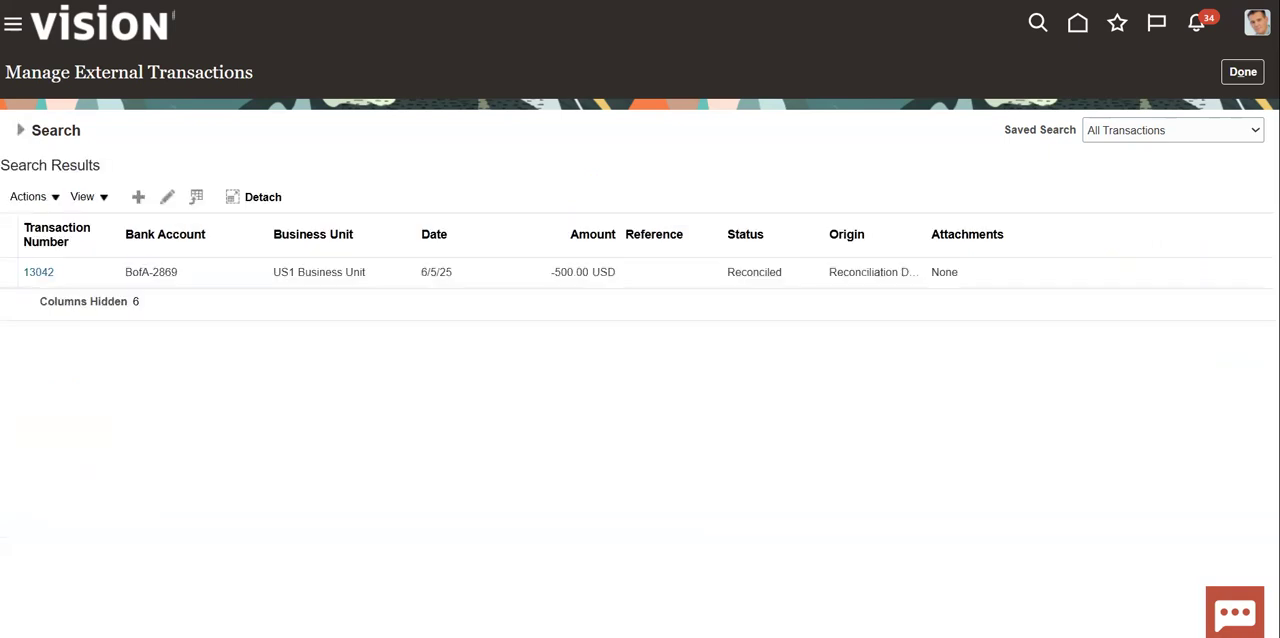
click(492, 284)
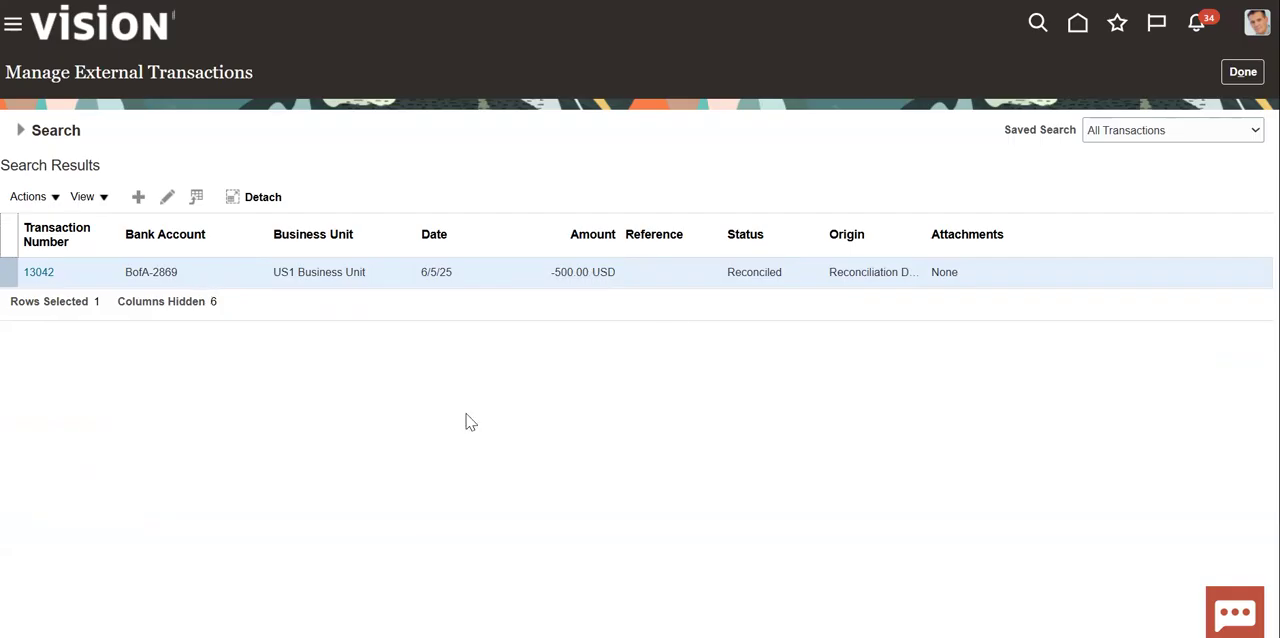
click(167, 197)
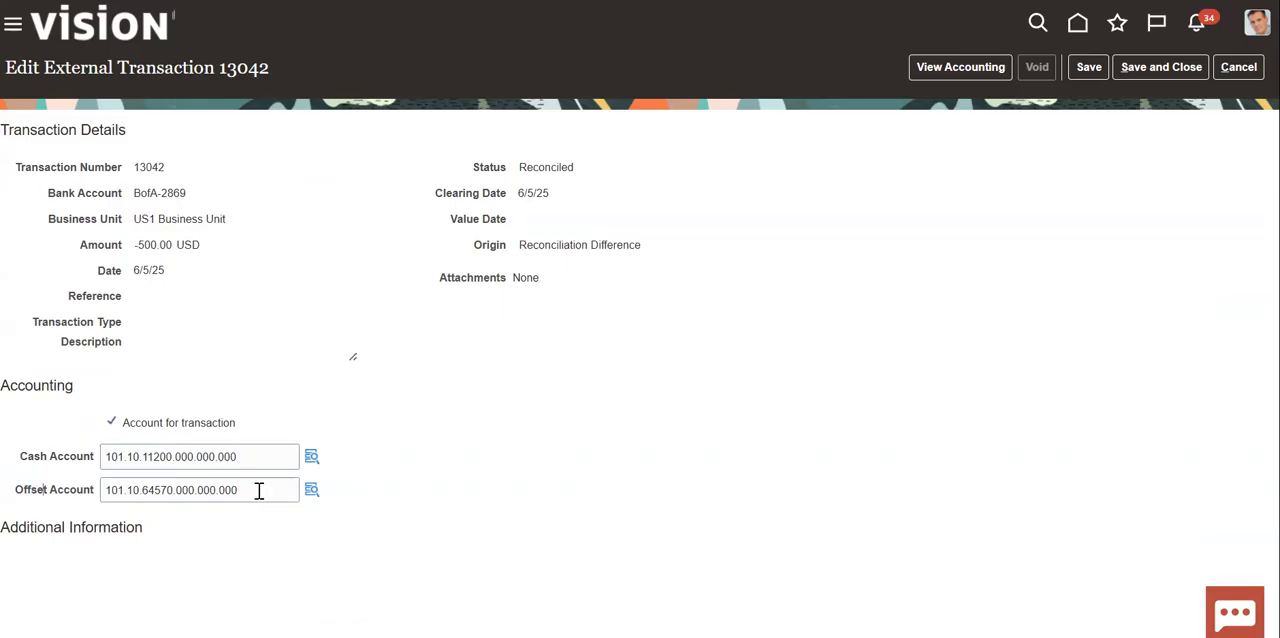
- Compare the external transaction's offset account with the Expense Dr 500 entry in the Notepad++ notes
drag(29, 494, 62, 494)
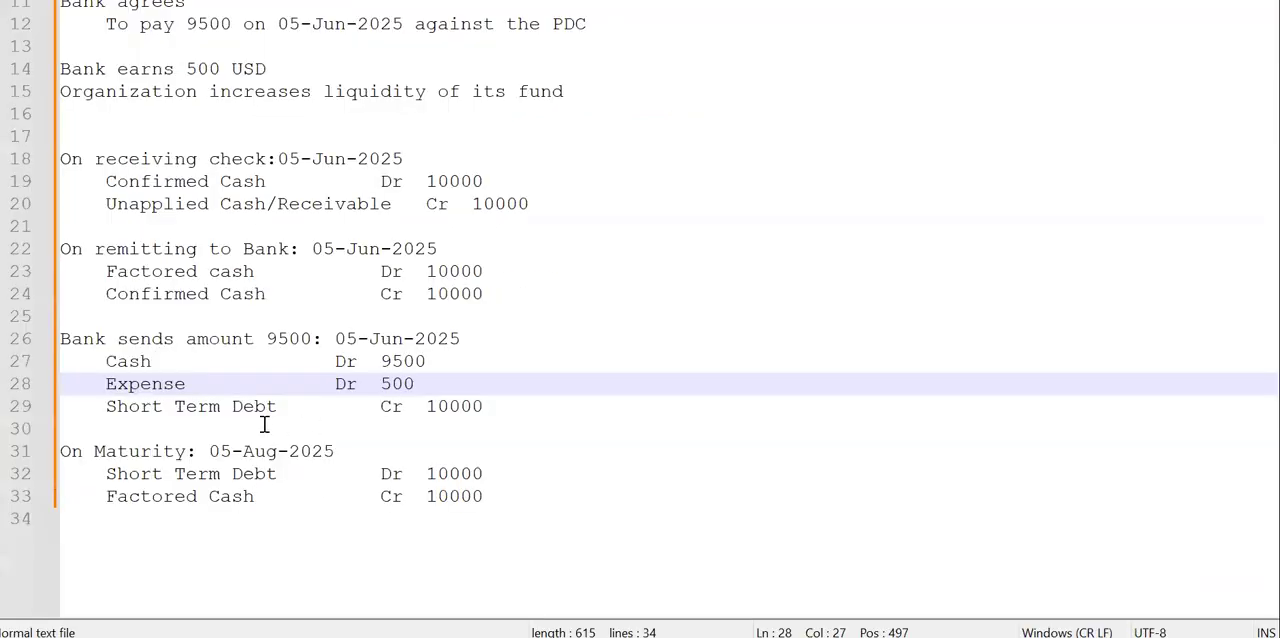
click(258, 406)
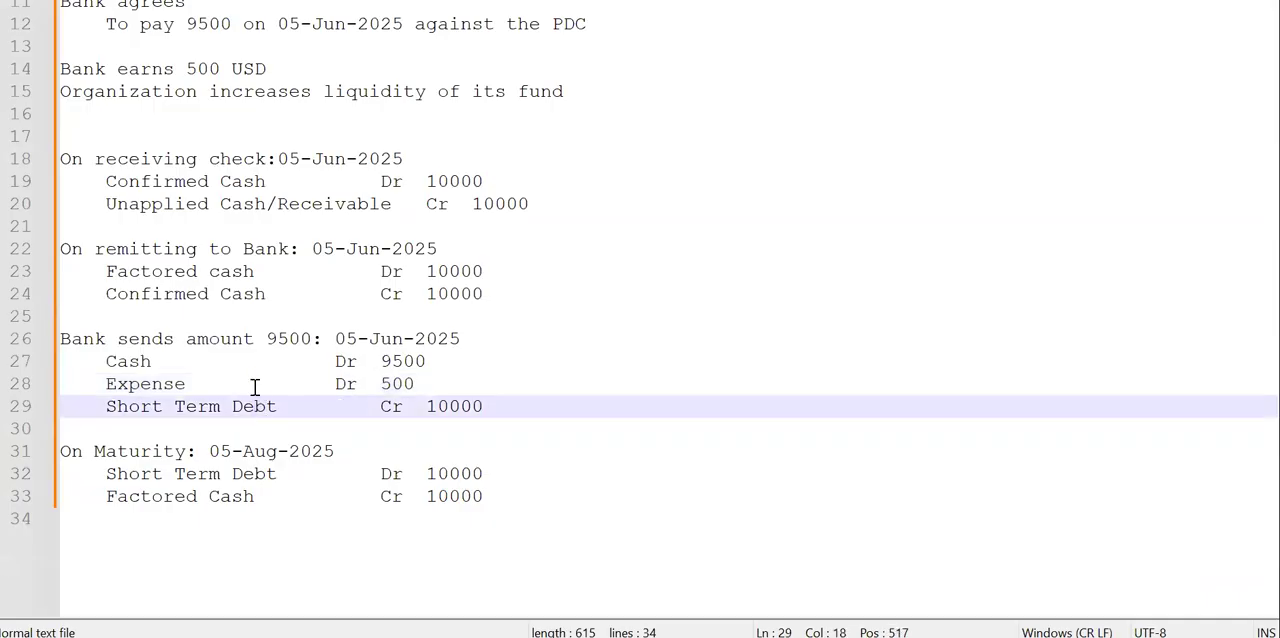
click(248, 384)
shift+click(335, 384)
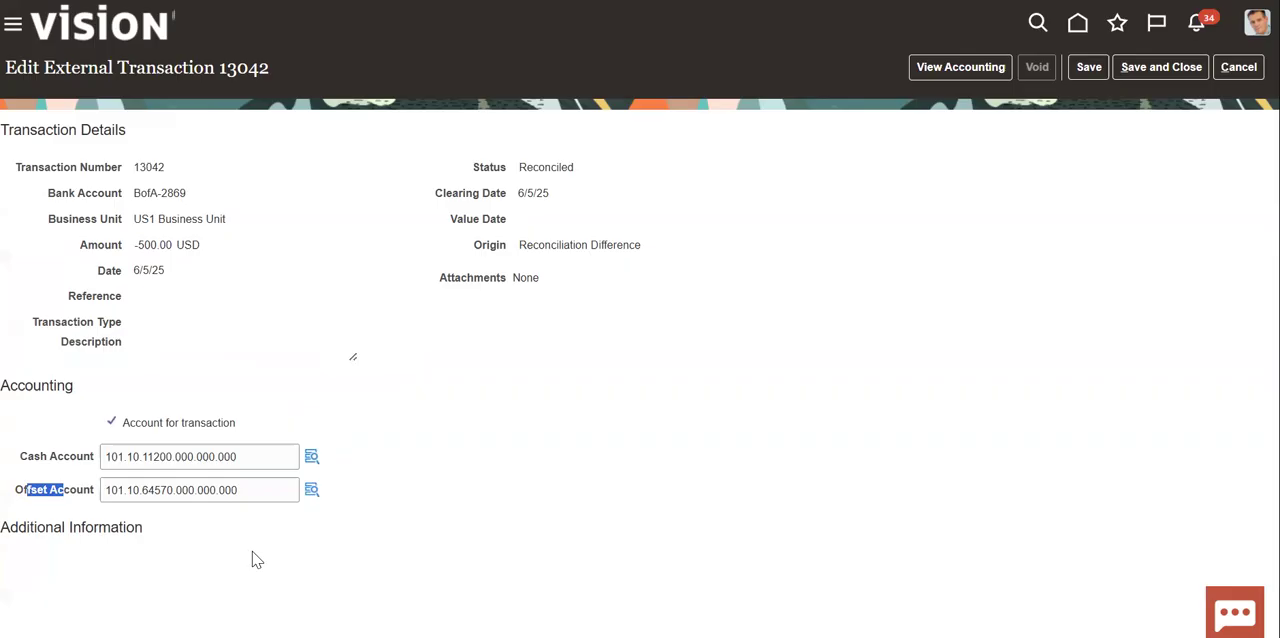
click(151, 491)
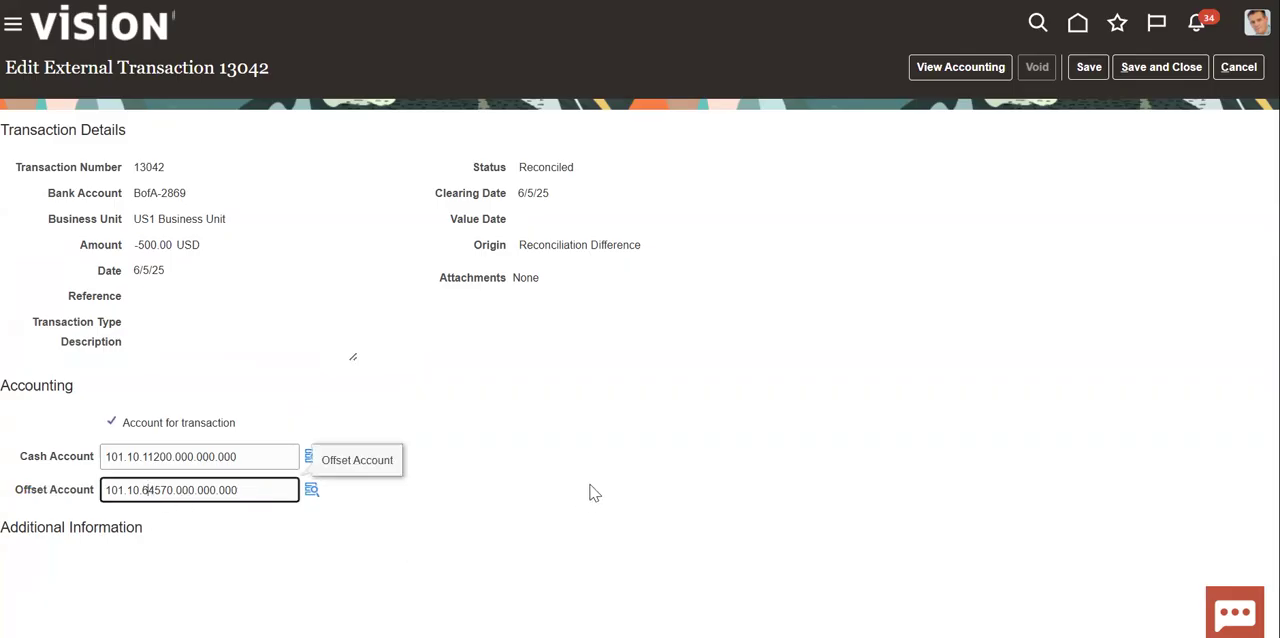
click(660, 472)
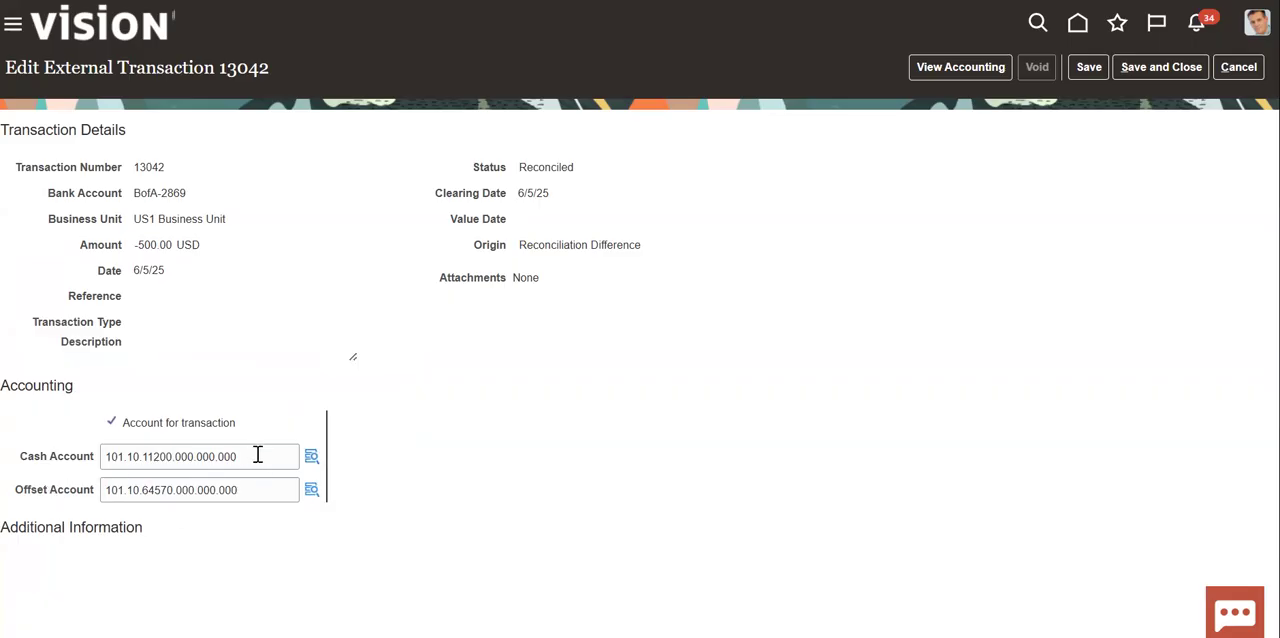
double_click(68, 490)
- Review the Cash, Expense and Short Term Debt entries under "Bank sends amount 9500" in Notepad++ against the external transaction's cash and offset accounts
key(alt+Tab)
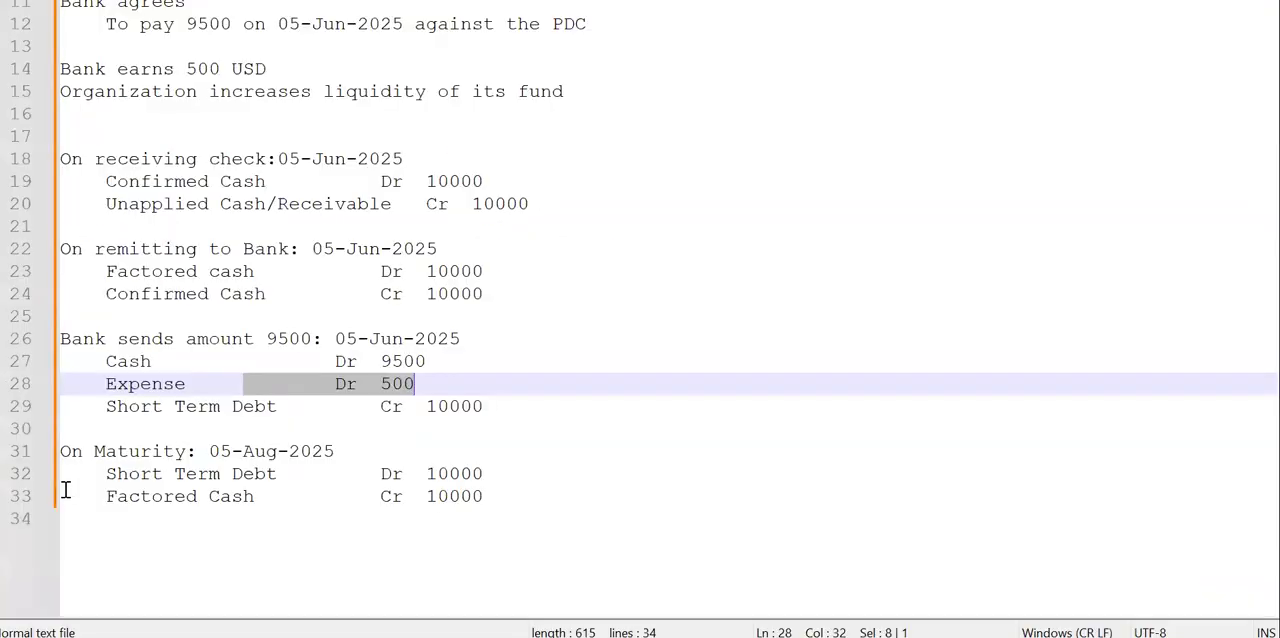
click(232, 451)
click(113, 386)
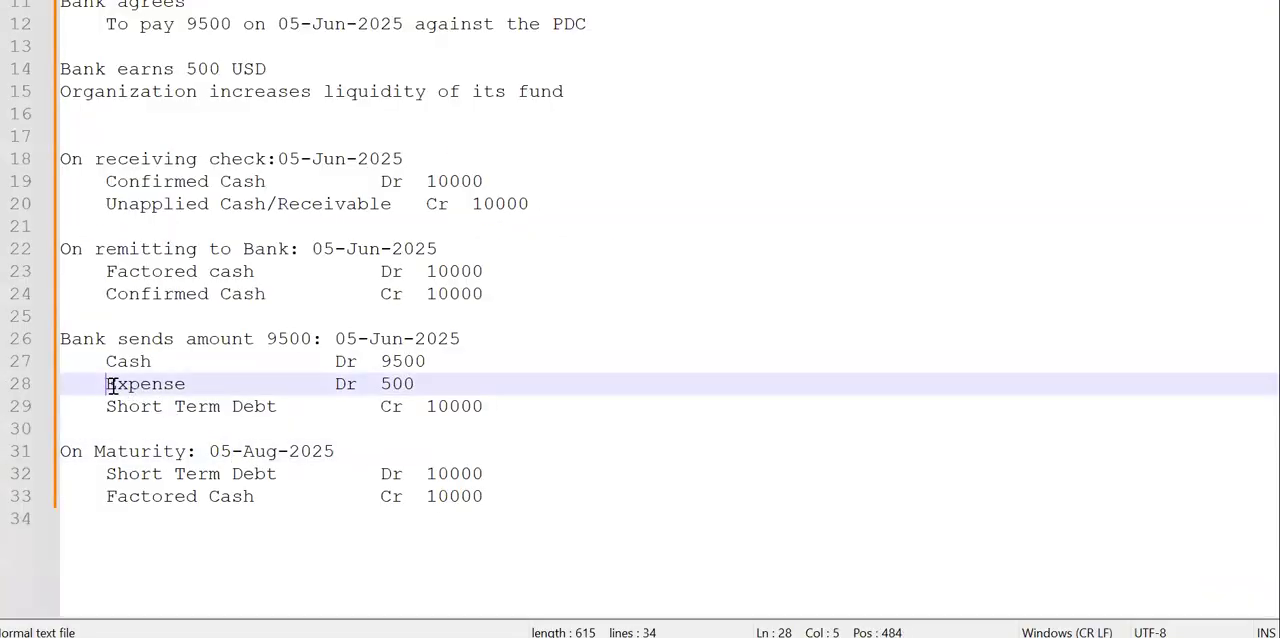
shift+click(425, 386)
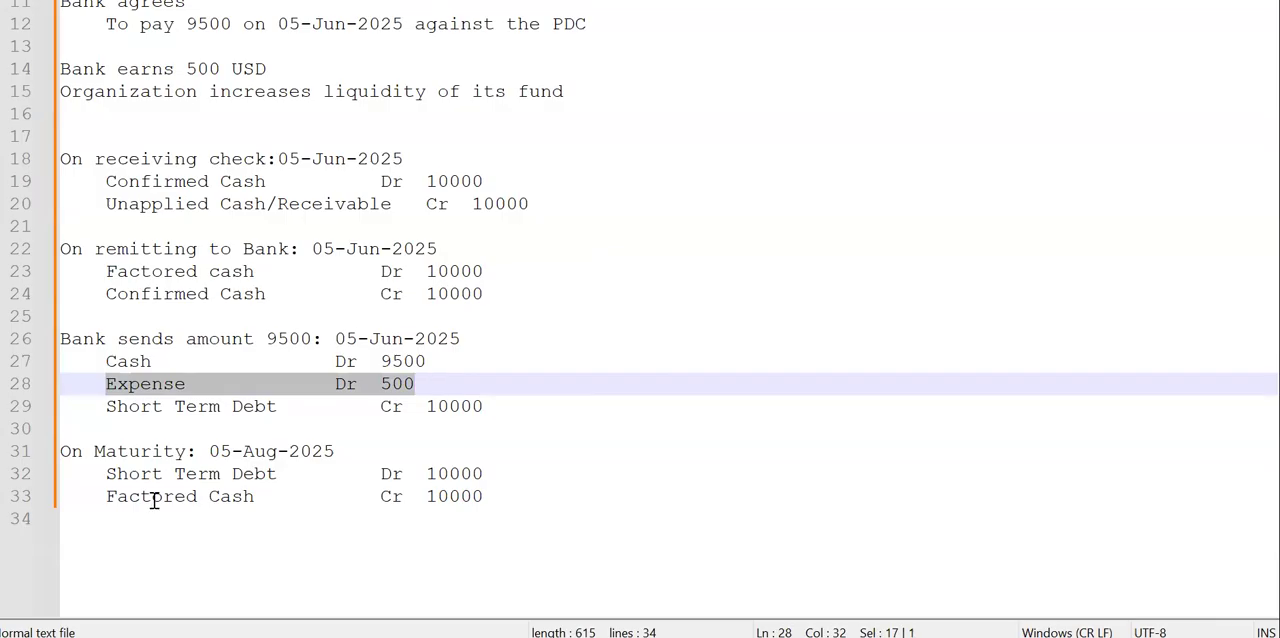
click(141, 366)
click(438, 363)
key(alt+Tab)
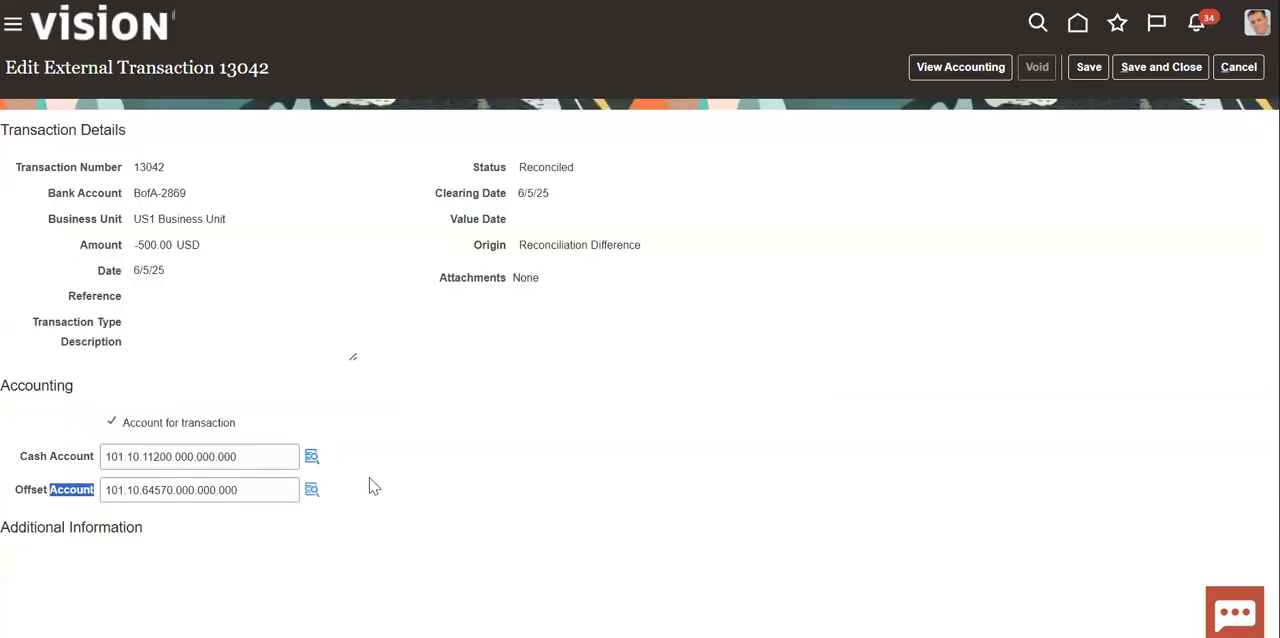
key(alt+Tab)
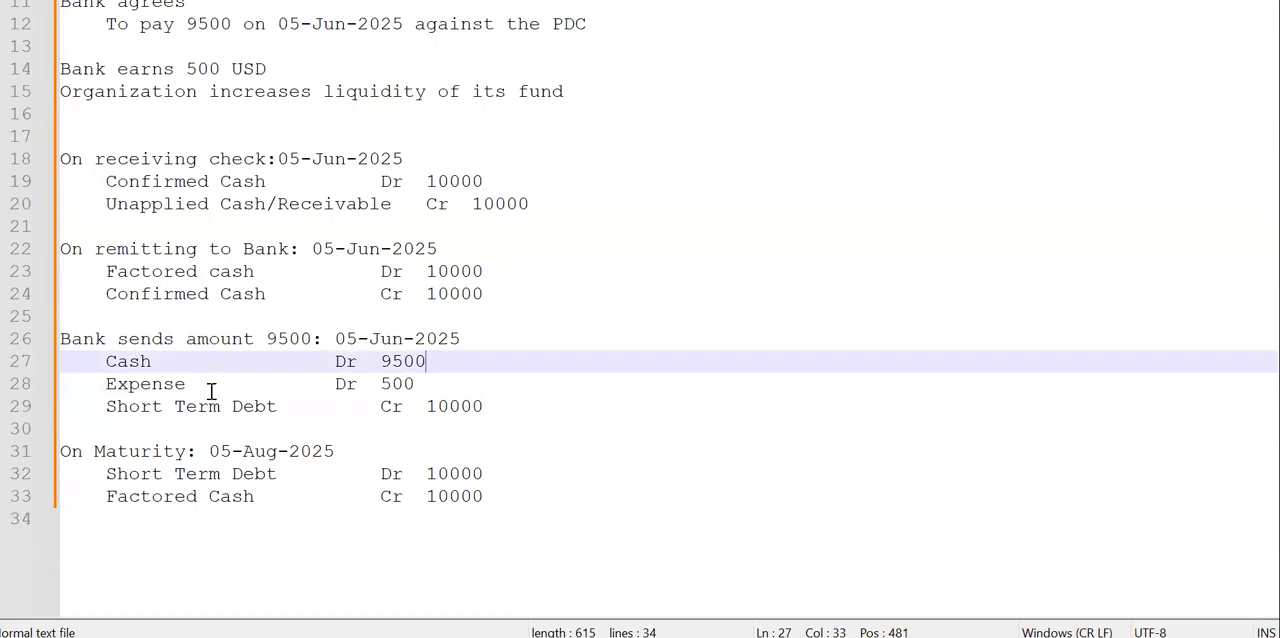
click(122, 362)
click(436, 367)
drag(509, 406, 63, 347)
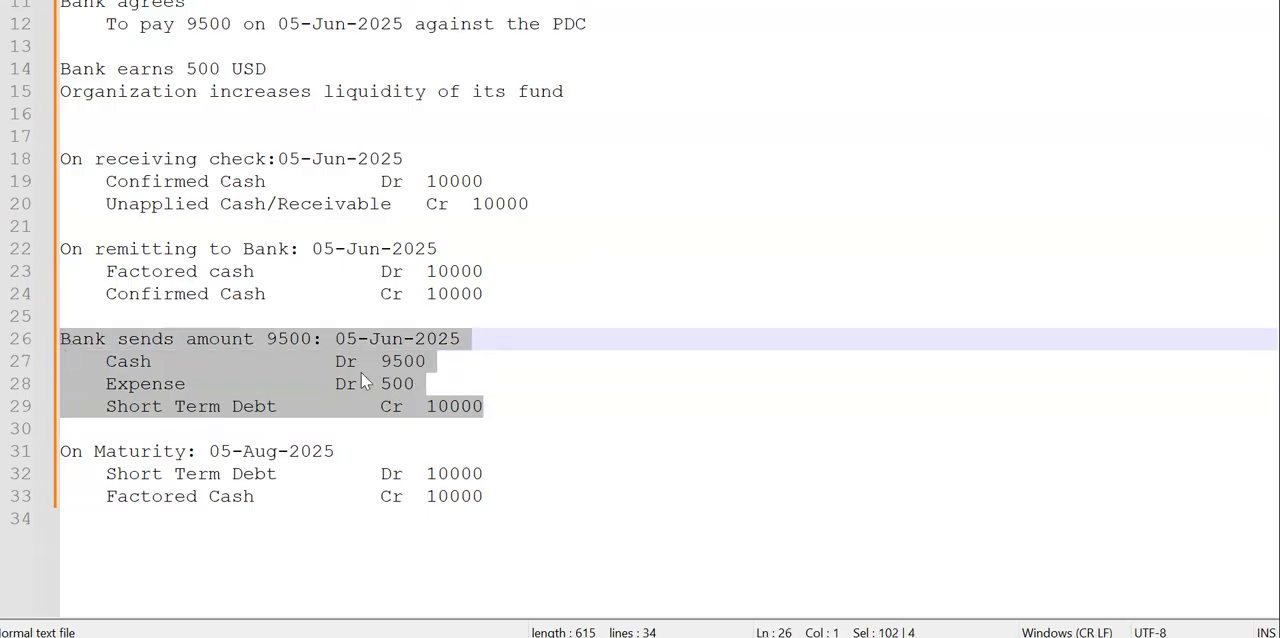
- Switch back to Oracle Fusion and cancel out of editing the external transaction
key(alt+Tab)
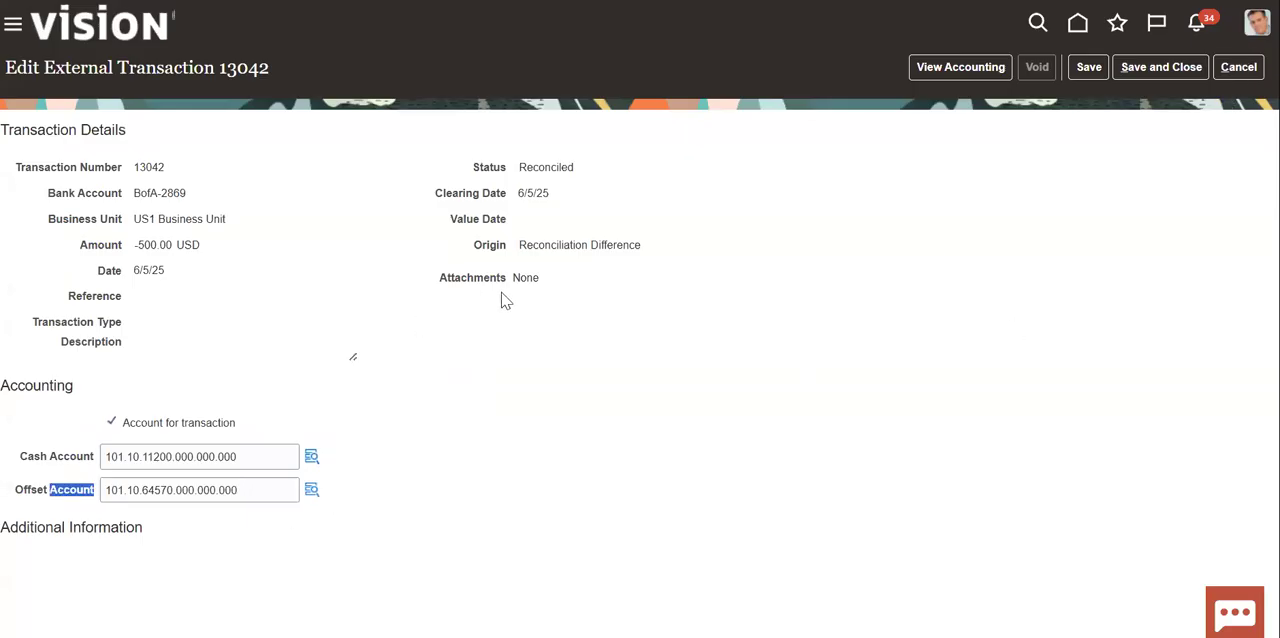
click(1240, 73)
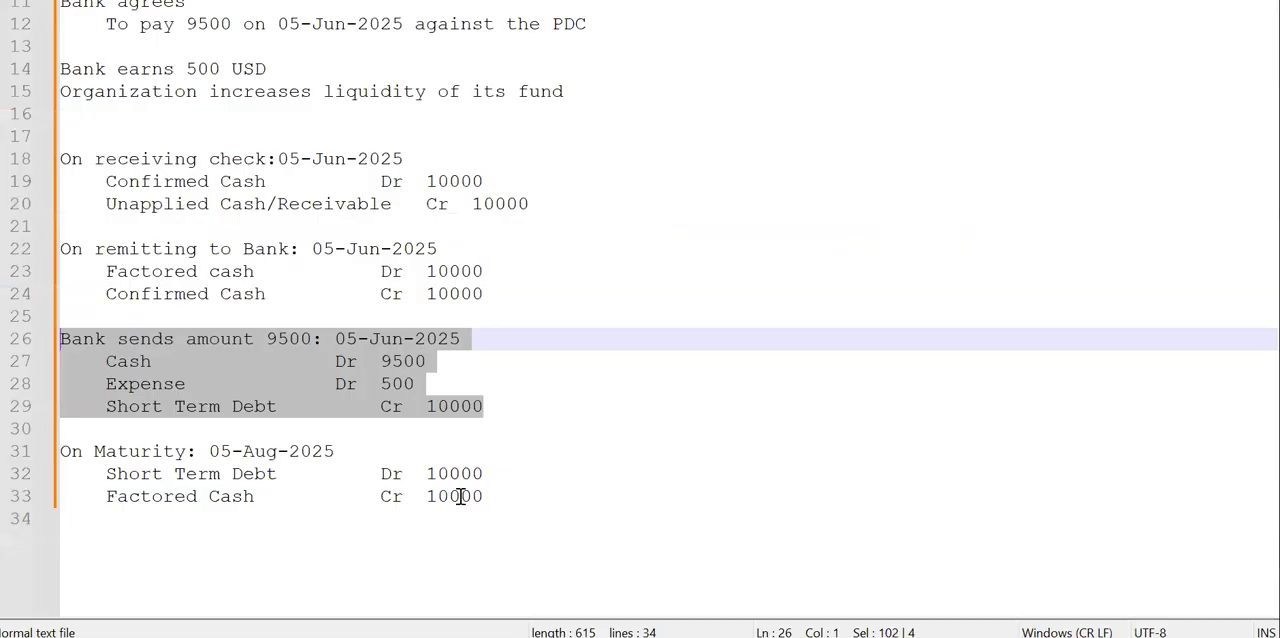
- Review the "Bank sends amount 9500" entries and the "On Maturity: 05-Aug-2025" entries in the Notepad++ notes
click(534, 432)
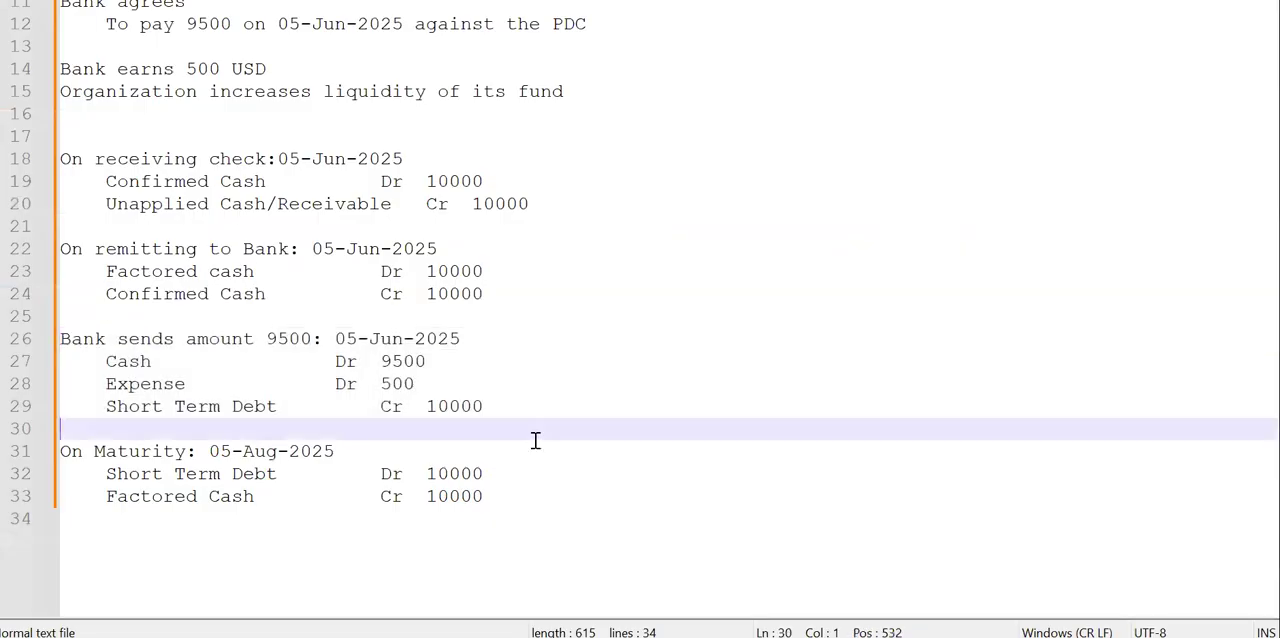
drag(508, 403, 45, 329)
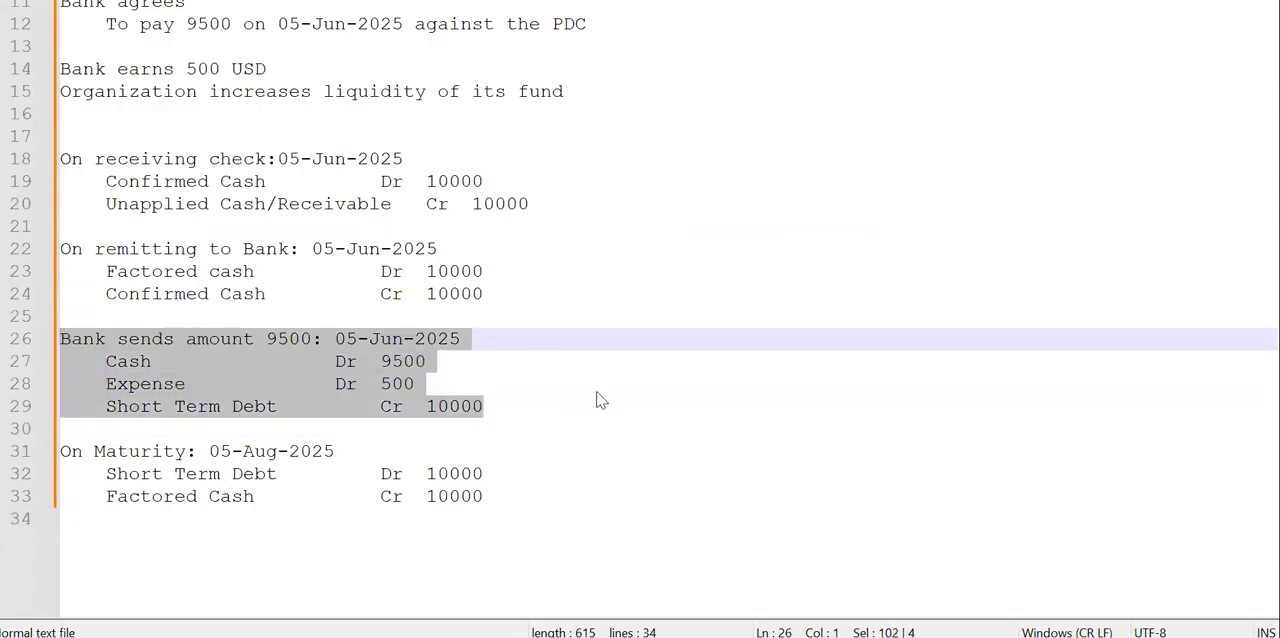
click(622, 451)
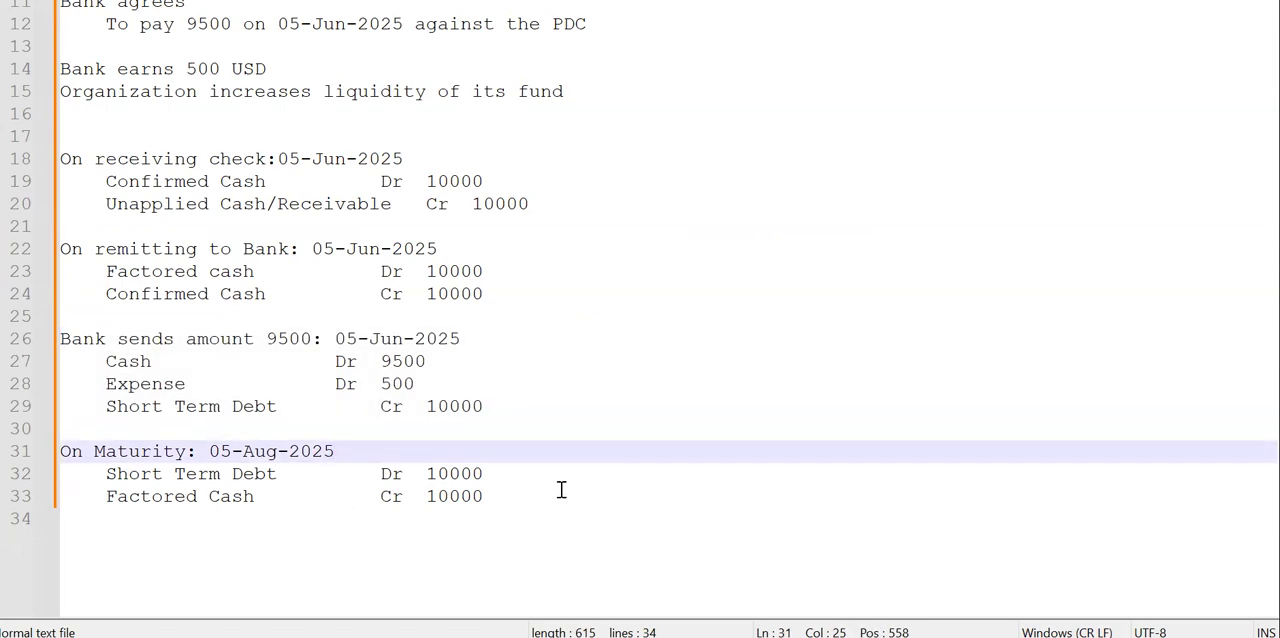
- Back in Oracle Fusion, leave Manage External Transactions and go to Scheduled Processes among the Tools
key(alt+Tab)
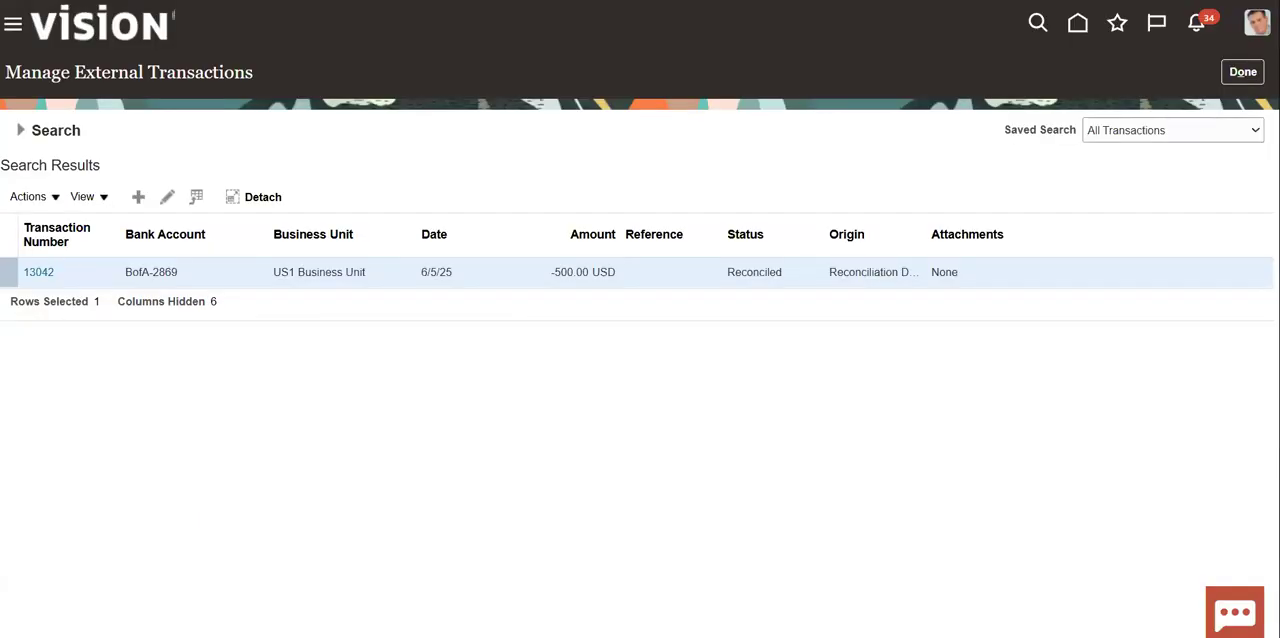
click(1242, 72)
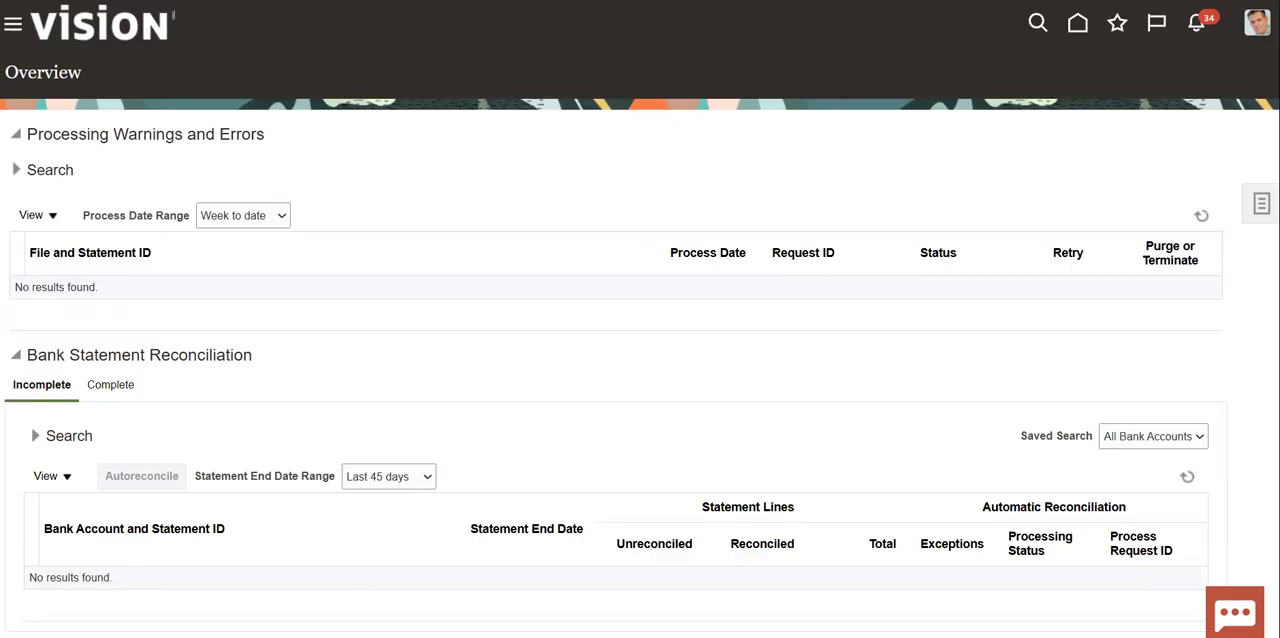
click(13, 32)
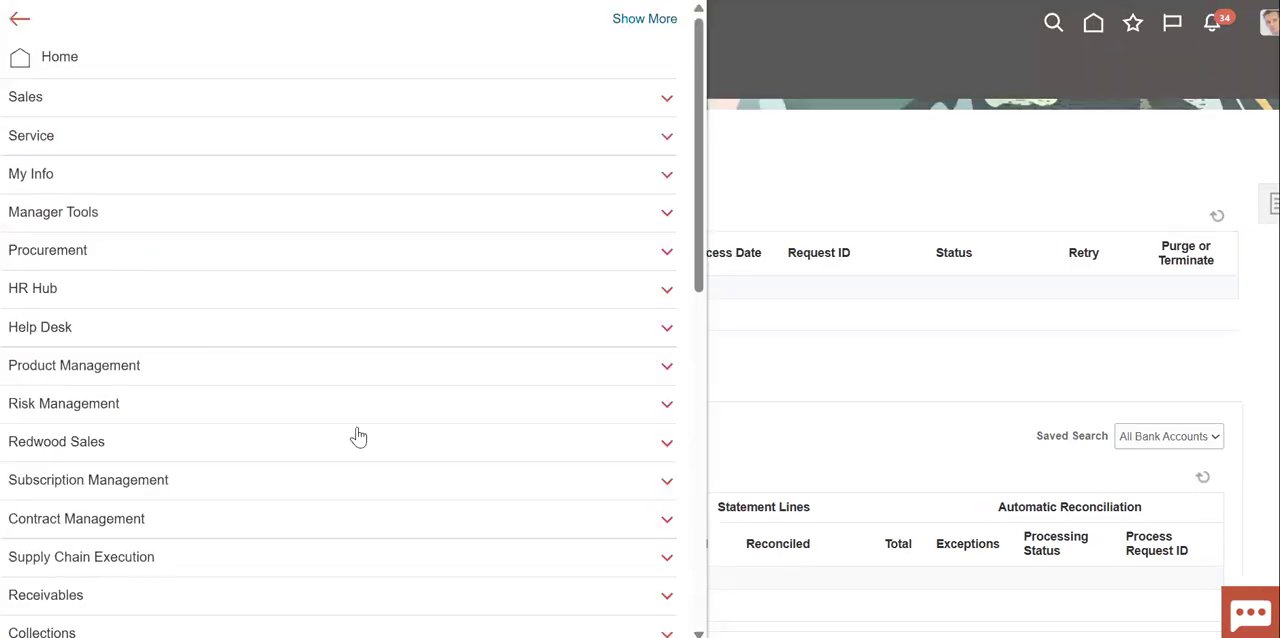
scroll(355, 411, down, 5)
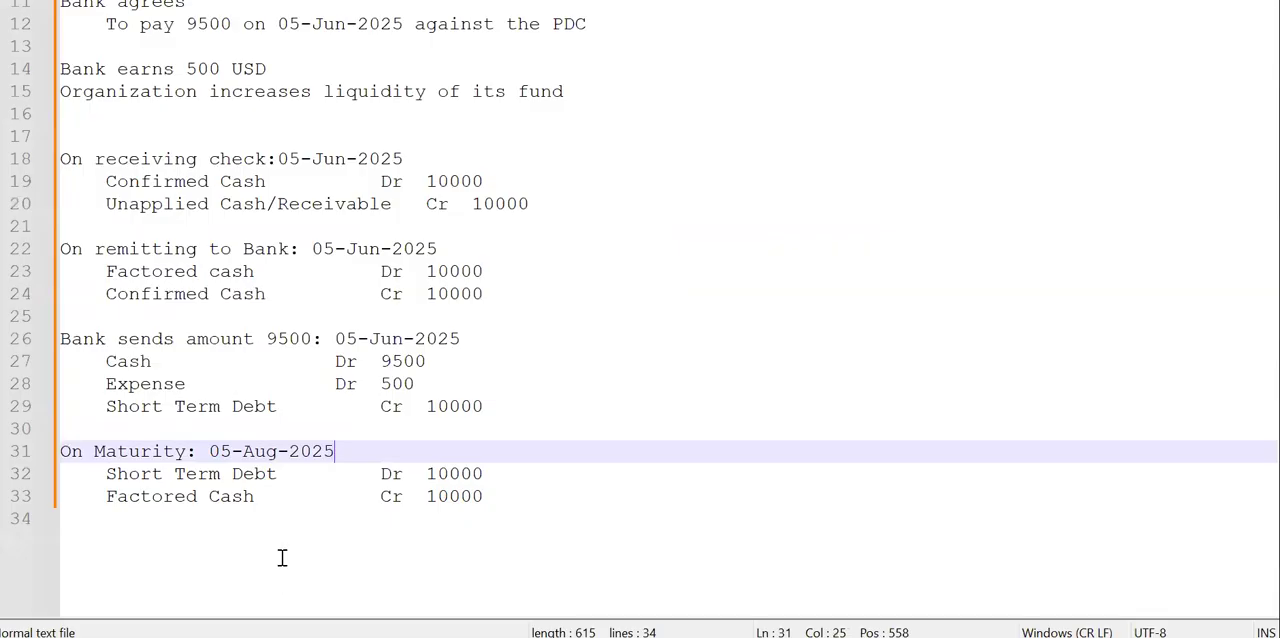
click(551, 531)
click(491, 494)
drag(491, 494, 42, 459)
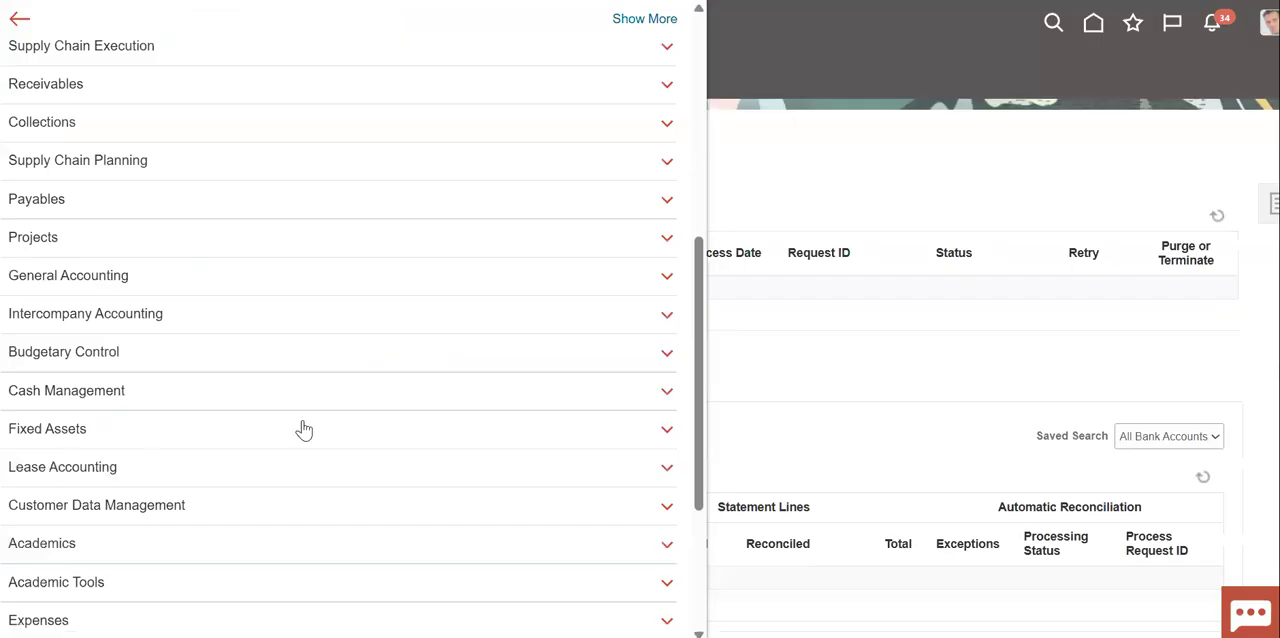
scroll(300, 430, down, 3)
click(280, 510)
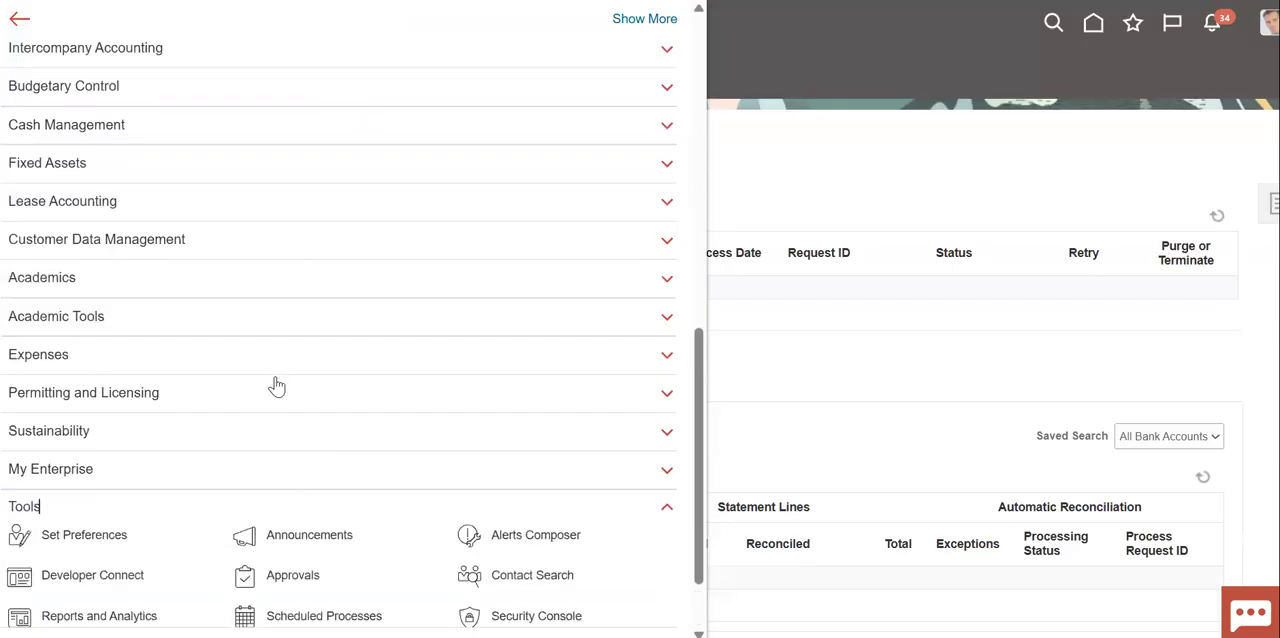
scroll(274, 382, down, 2)
scroll(278, 380, down, 2)
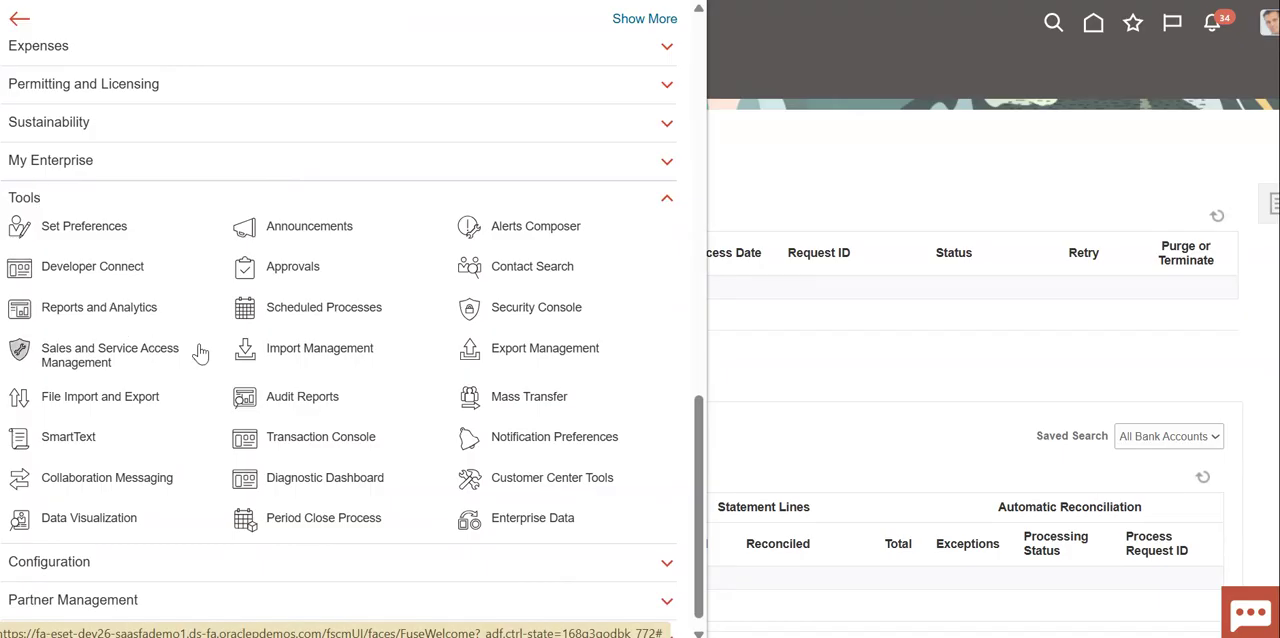
click(288, 316)
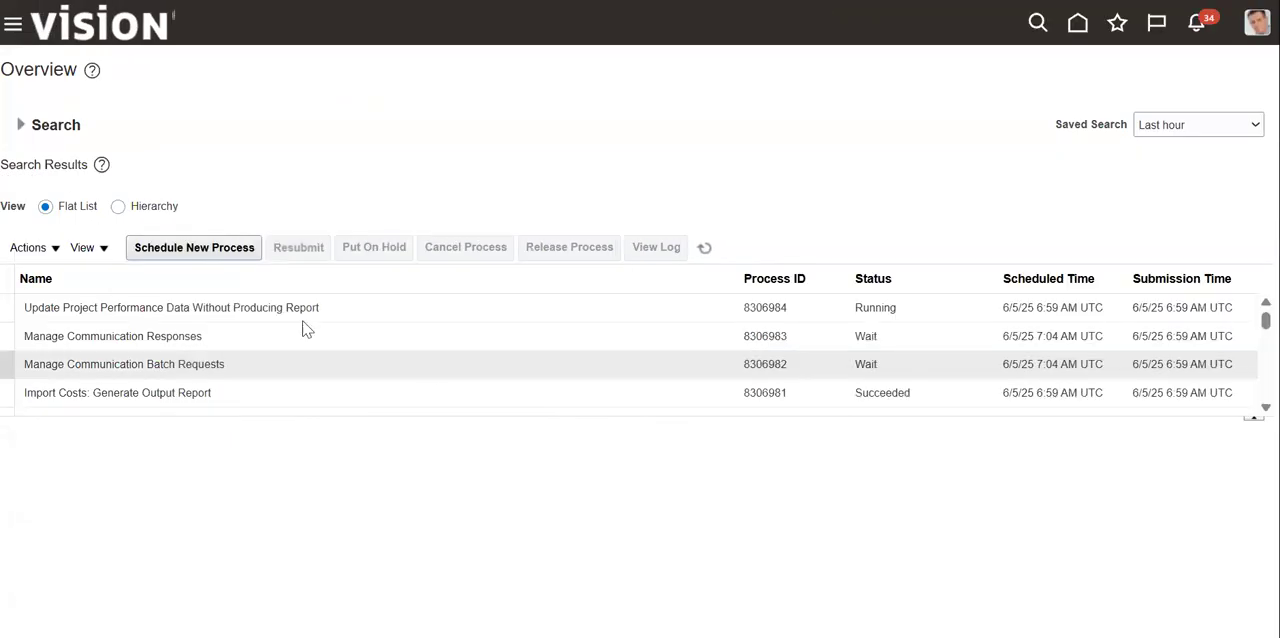
- Start scheduling a new process of type Job and search the job names for %Receipt%Clea%
click(230, 251)
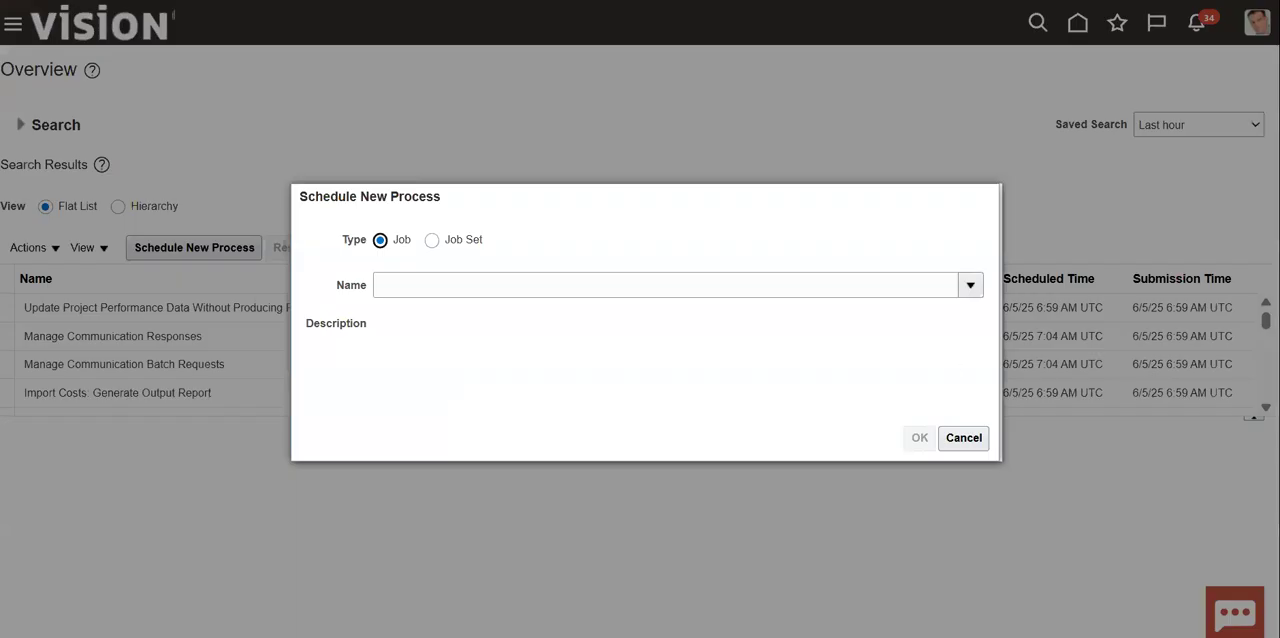
click(971, 287)
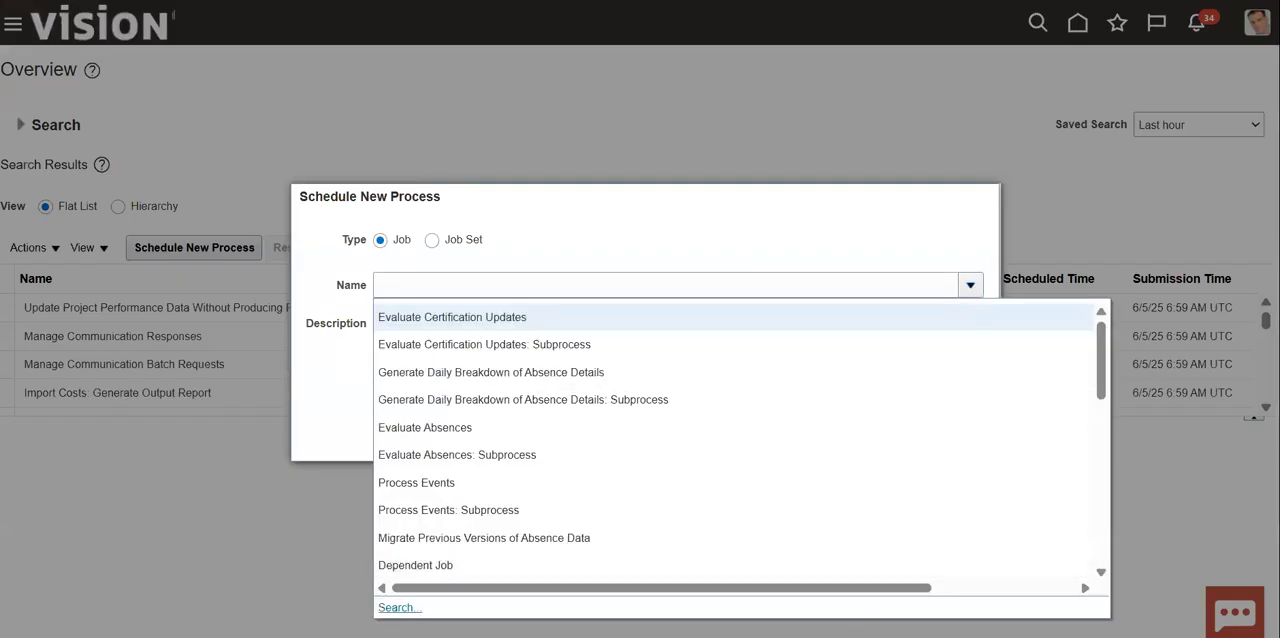
click(395, 607)
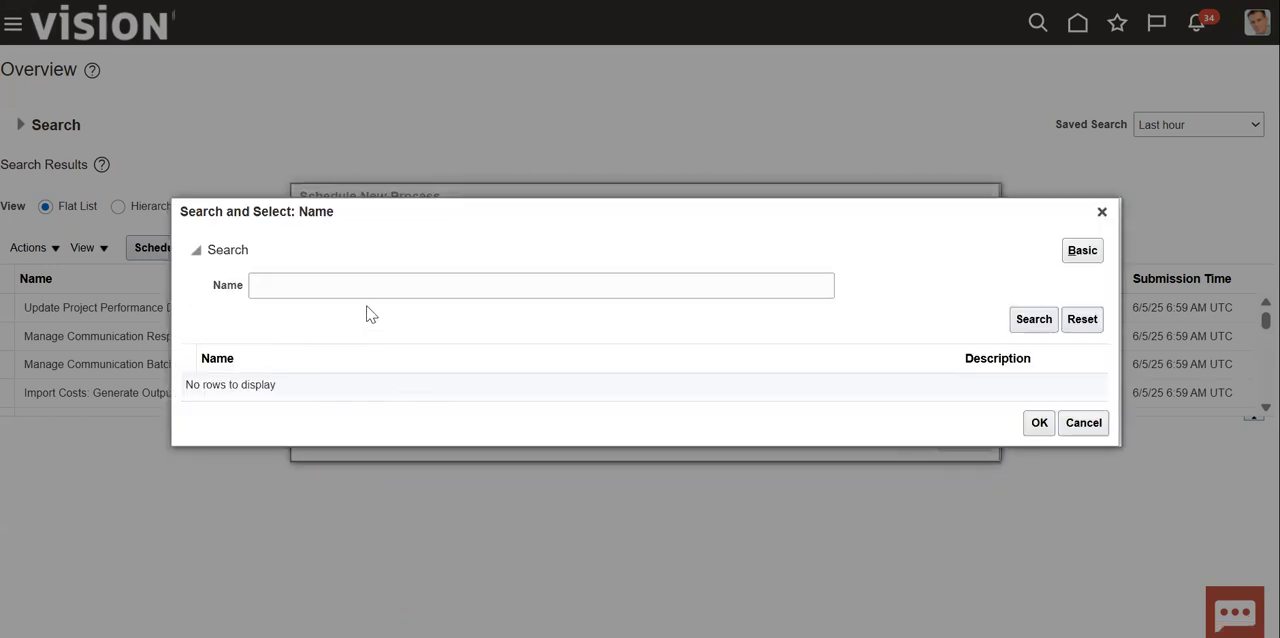
click(364, 286)
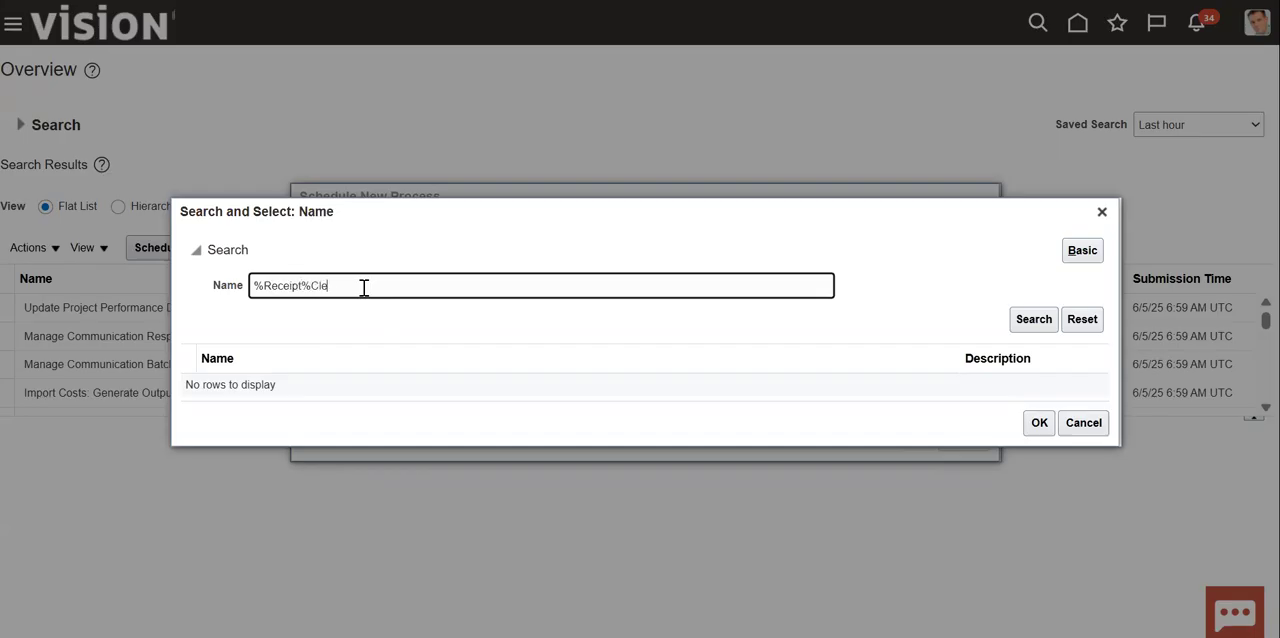
click(1036, 320)
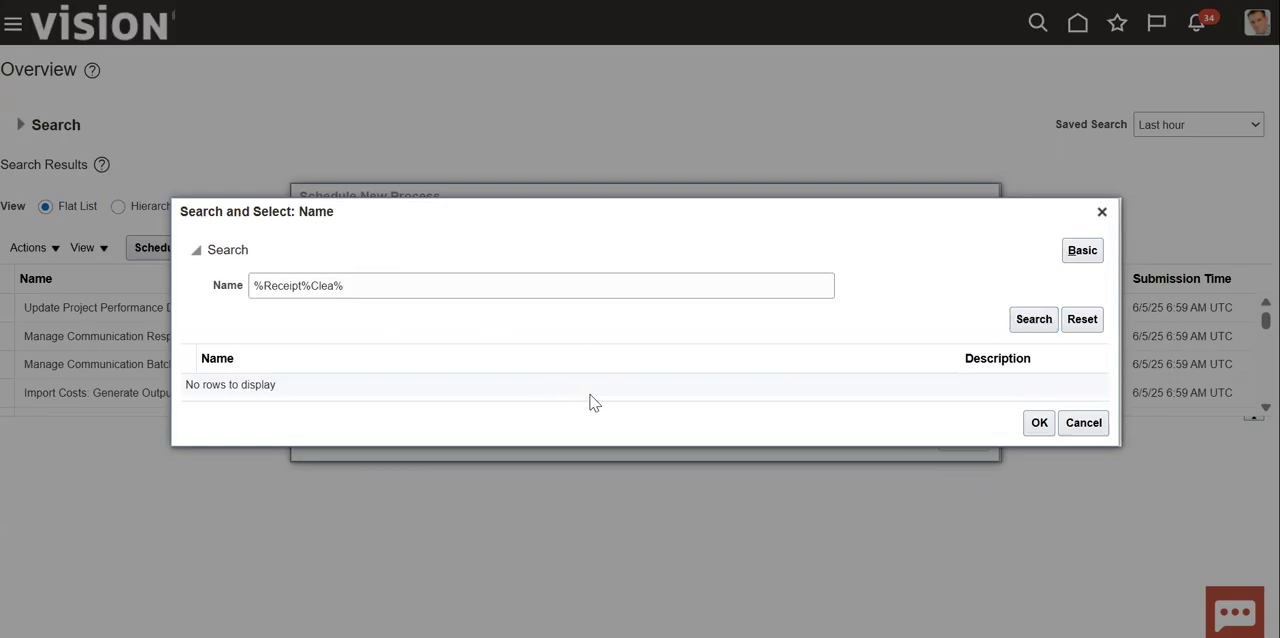
- Search the job names for %Clear%, choose Clear Receipts Automatically and open its process details
click(303, 283)
key(BackSpace)
key(BackSpace)
key(BackSpace)
key(BackSpace)
key(BackSpace)
key(BackSpace)
key(BackSpace)
key(BackSpace)
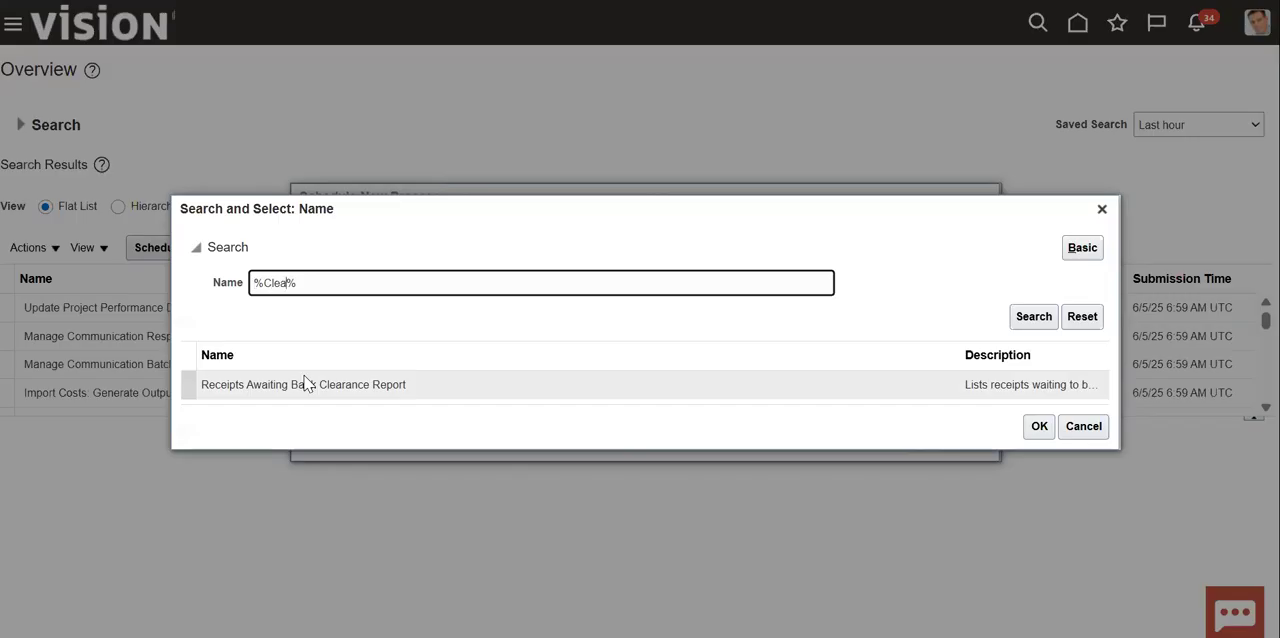
text(r)
click(1034, 316)
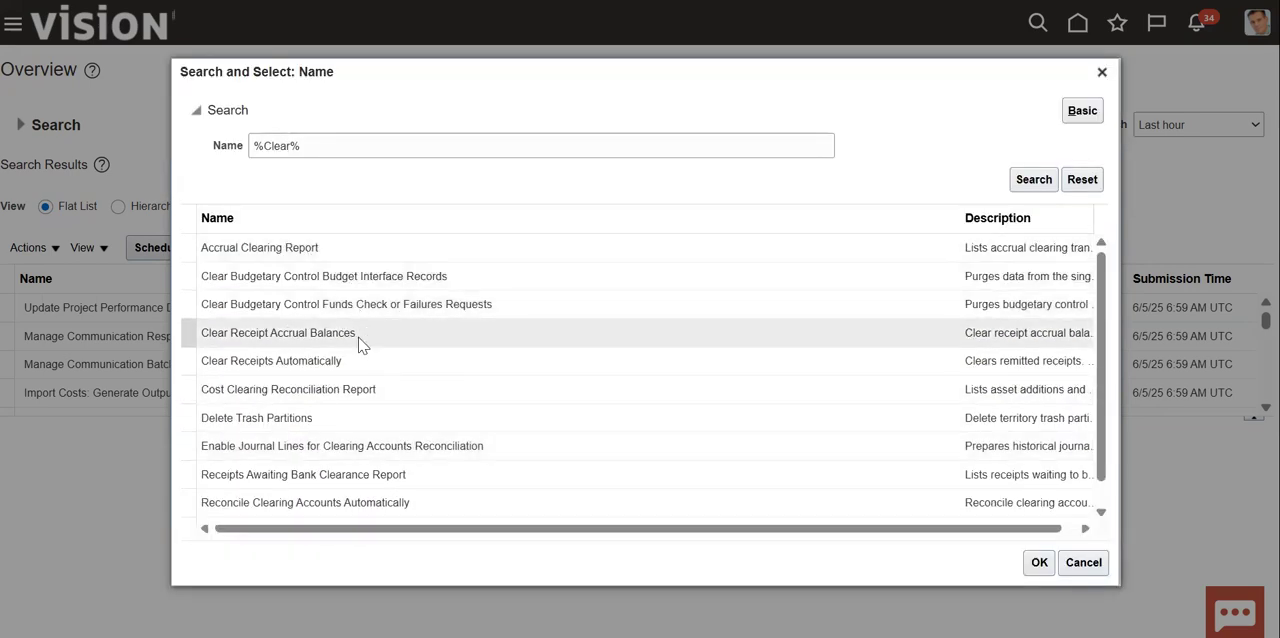
click(377, 371)
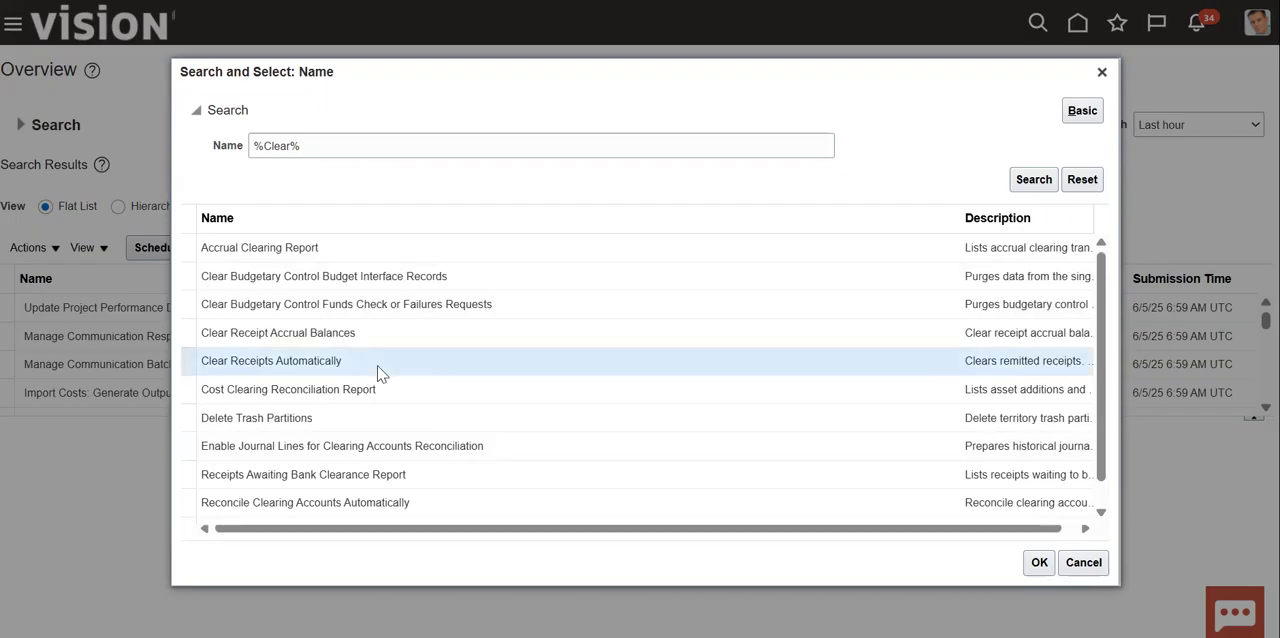
click(1040, 563)
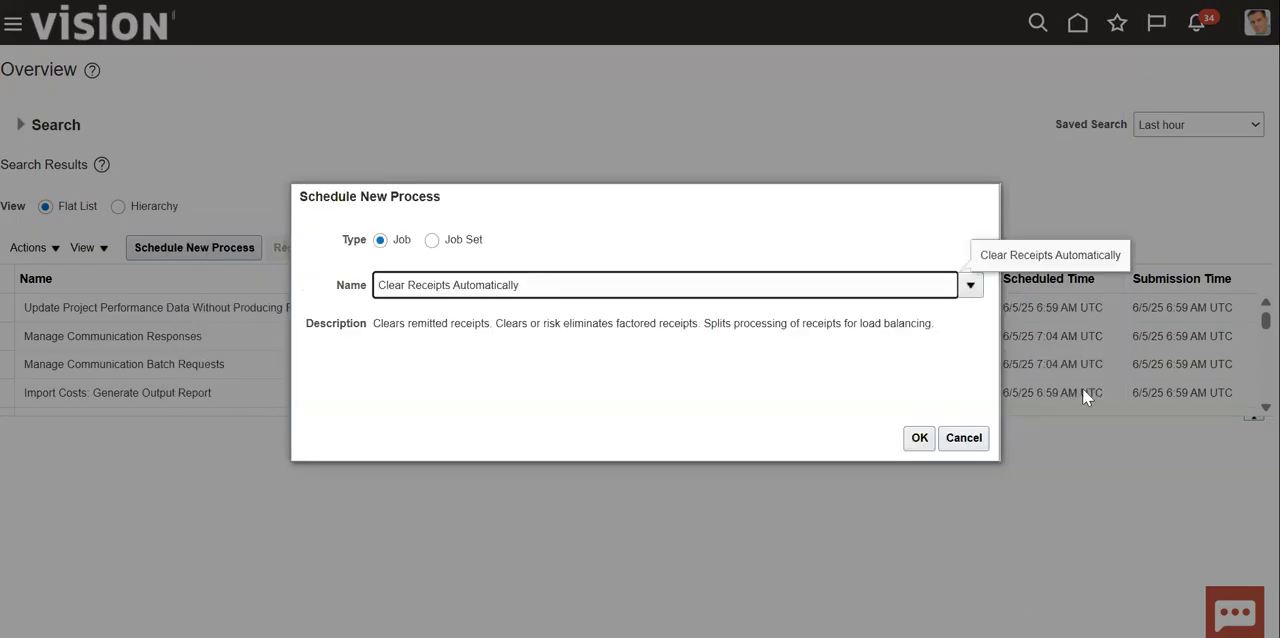
click(919, 437)
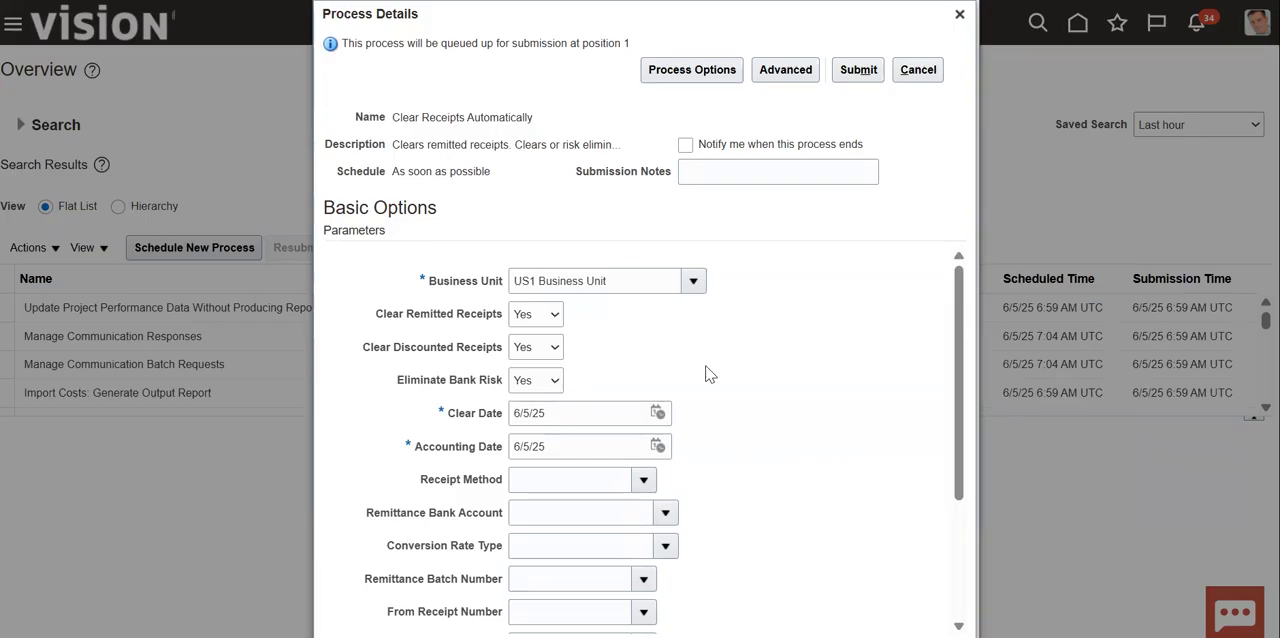
- Set the number of instances to 1 and the receipt method to NAS_MTH, and submit the Clear Receipts Automatically process
scroll(737, 412, down, 3)
scroll(742, 413, down, 2)
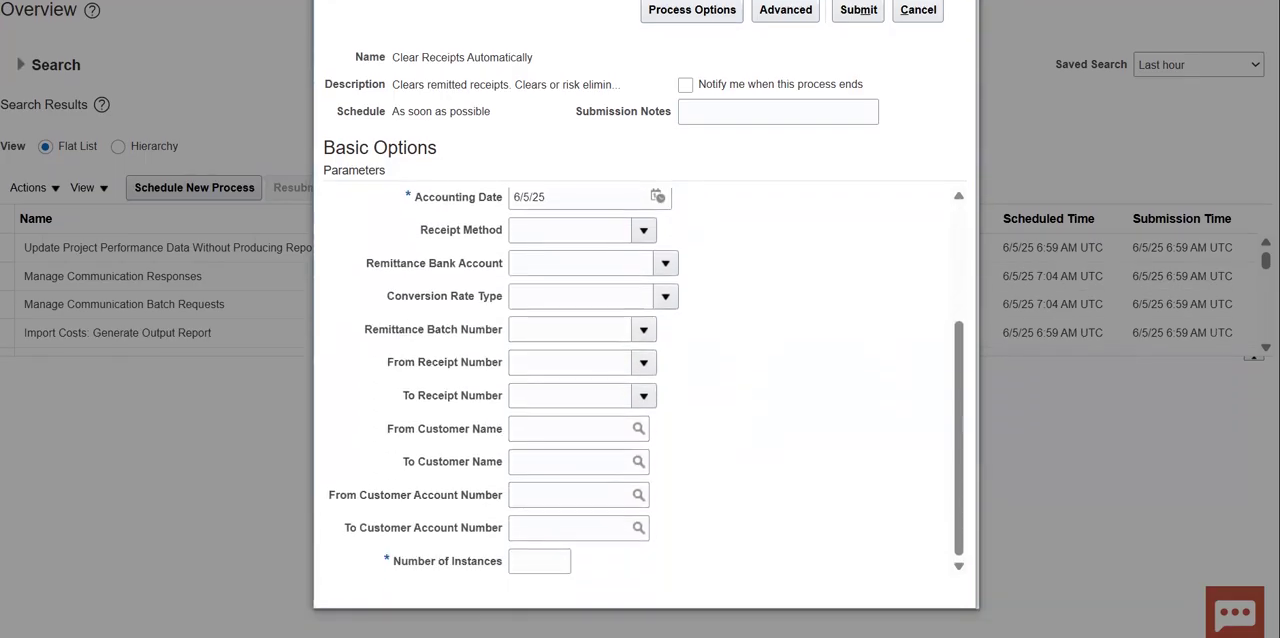
click(553, 567)
click(851, 328)
click(645, 231)
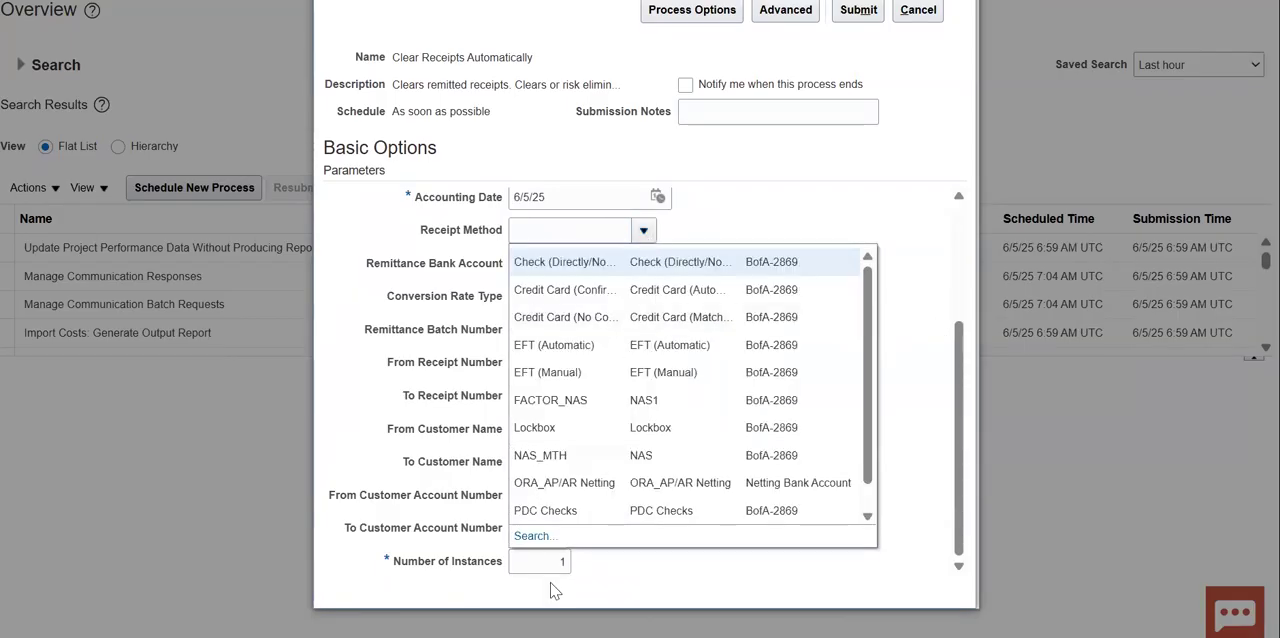
click(721, 426)
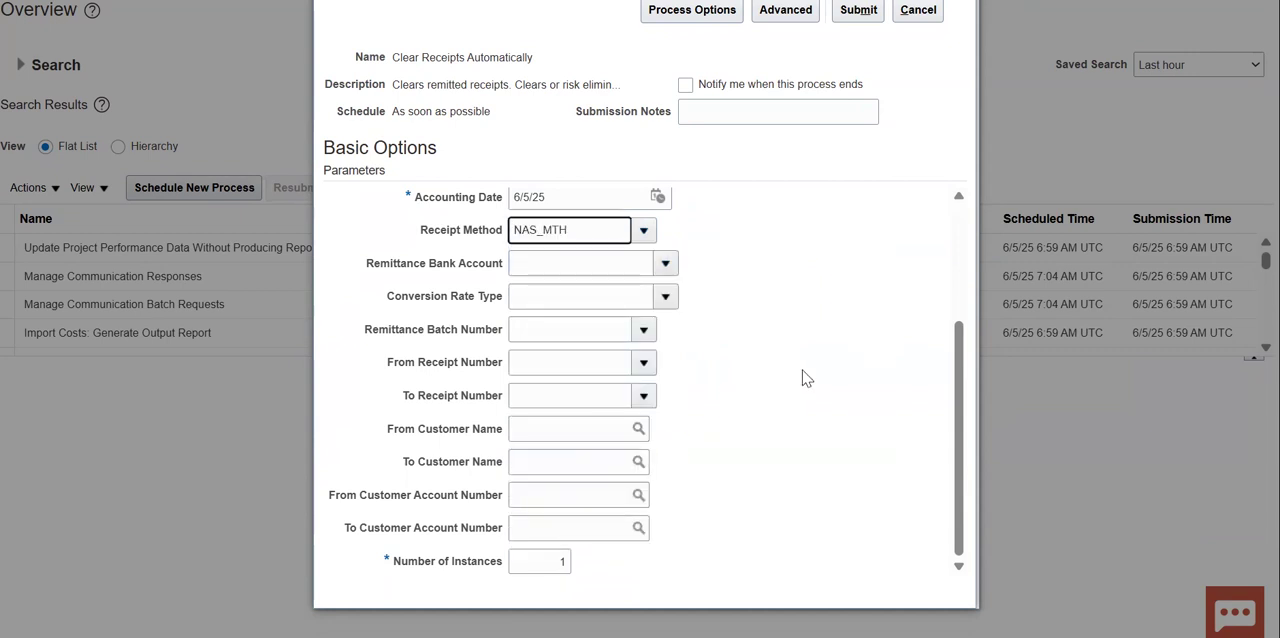
click(858, 10)
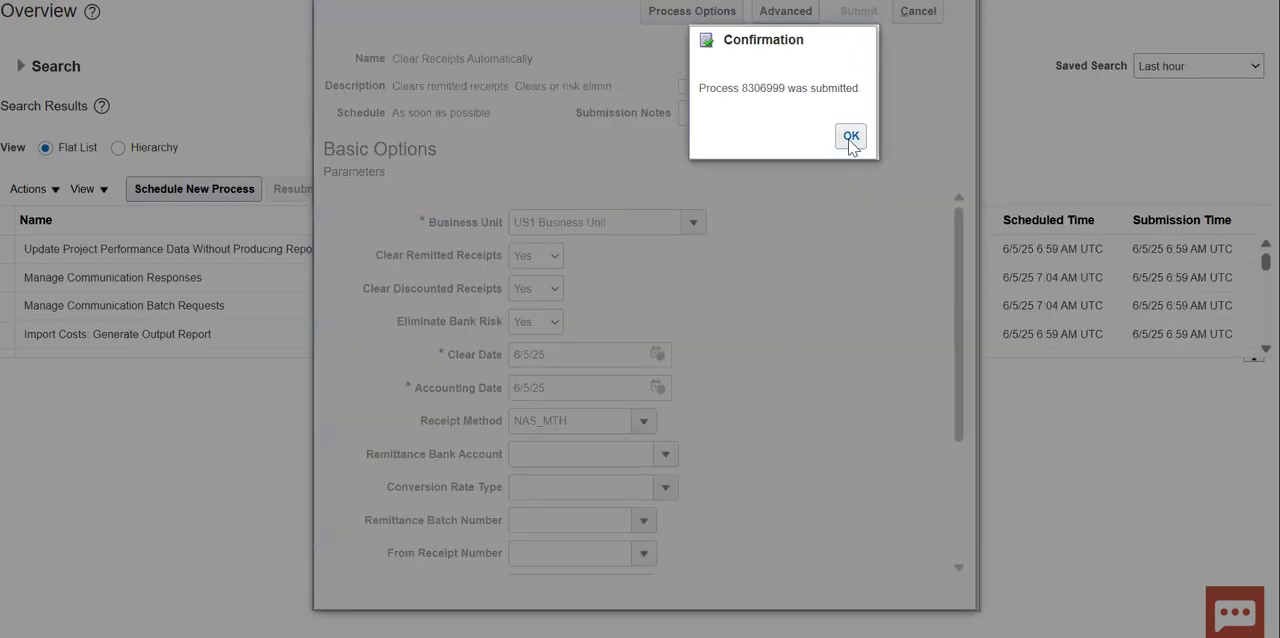
click(851, 137)
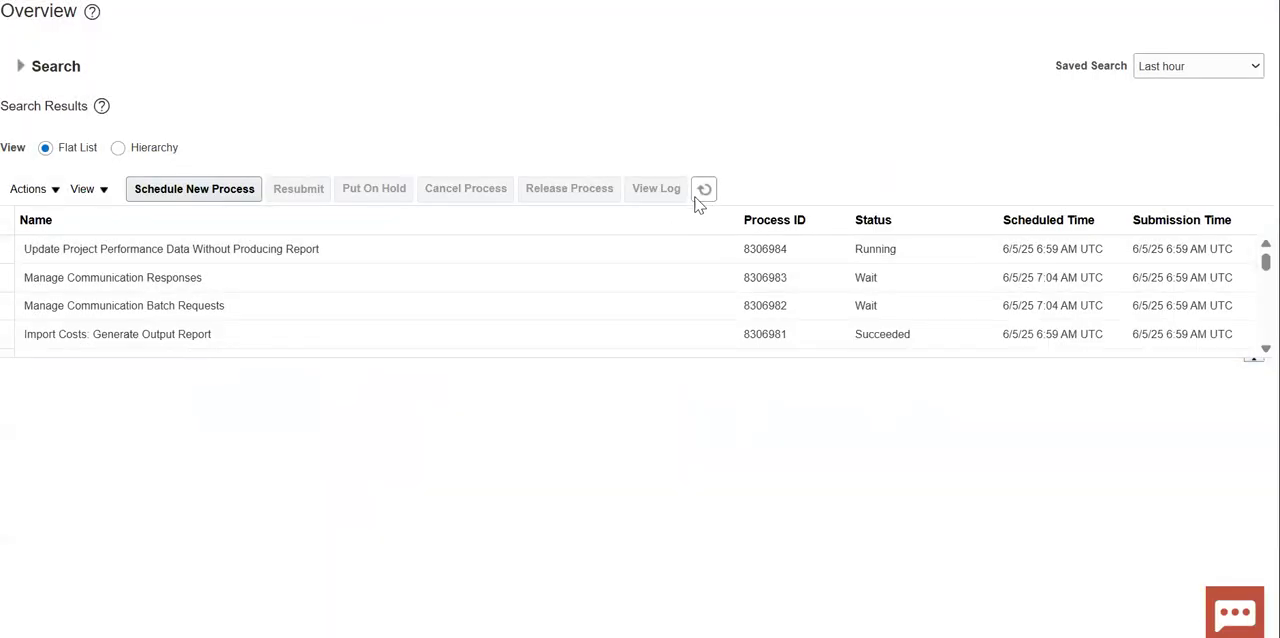
- Refresh the scheduled process list repeatedly to monitor the status of Clear Receipts Automatically and its Generate Log subprocess
click(703, 190)
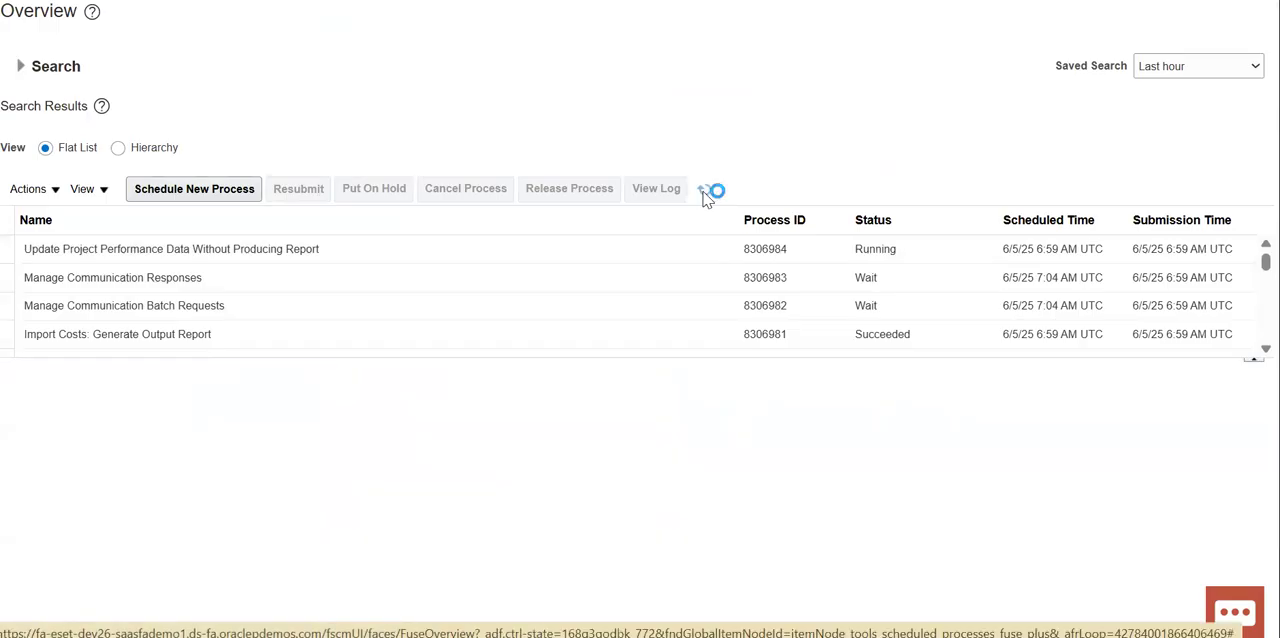
click(703, 192)
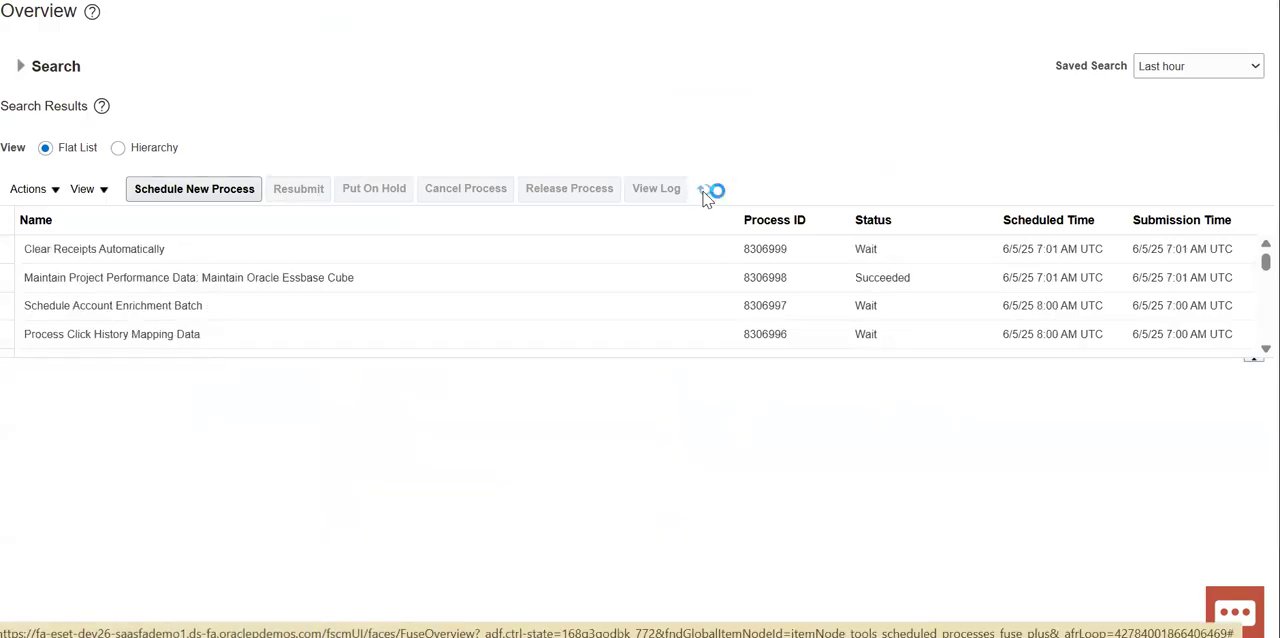
click(705, 192)
click(705, 192)
click(705, 193)
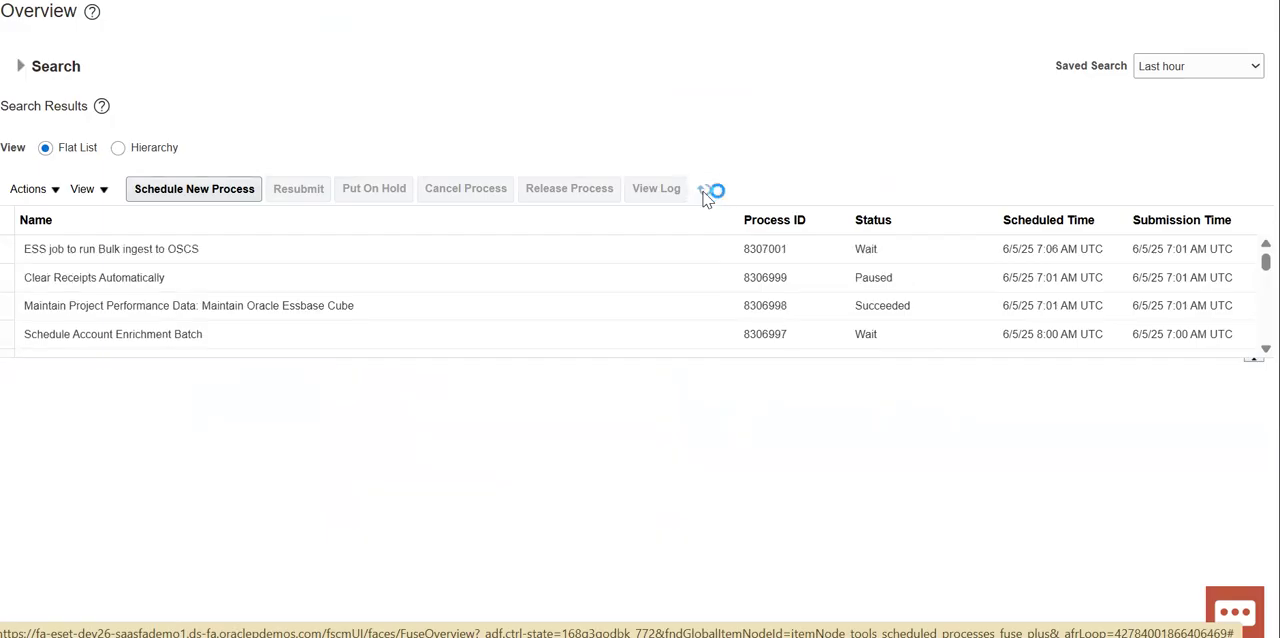
click(705, 193)
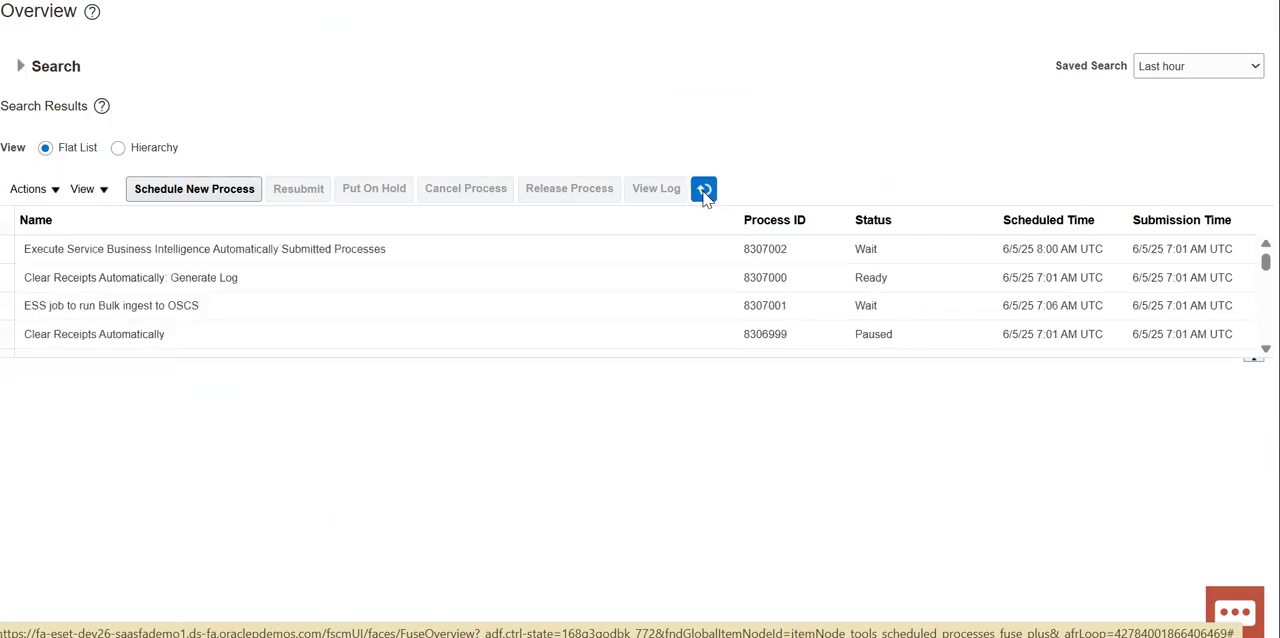
click(705, 193)
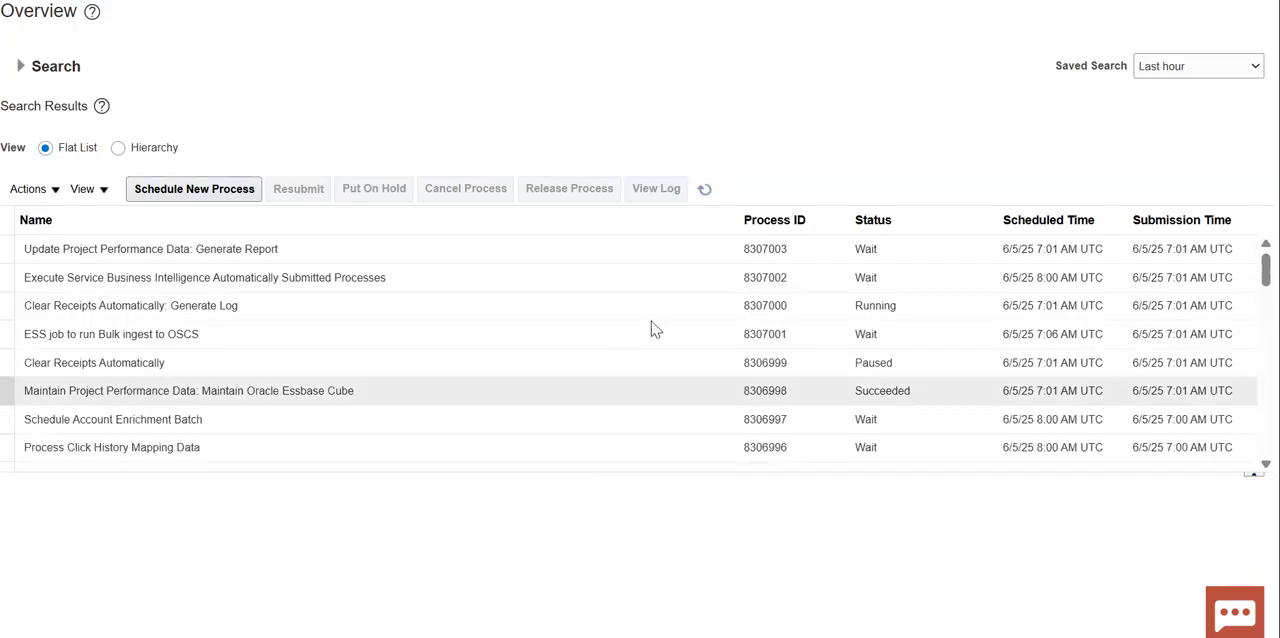
click(704, 190)
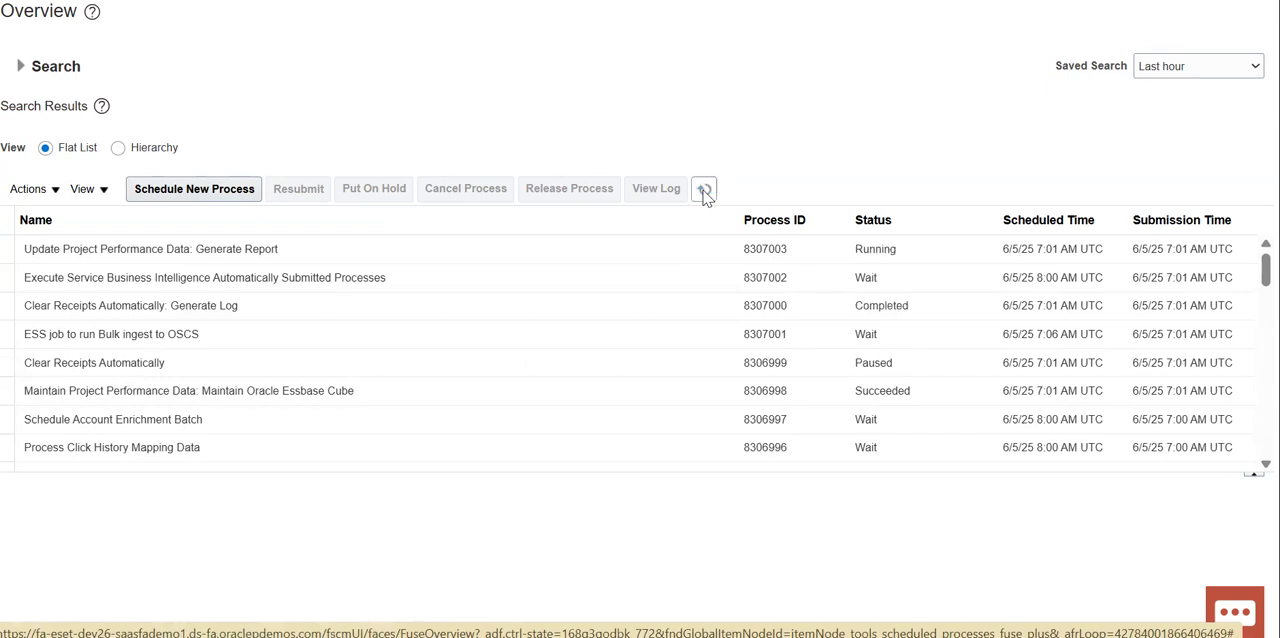
click(706, 190)
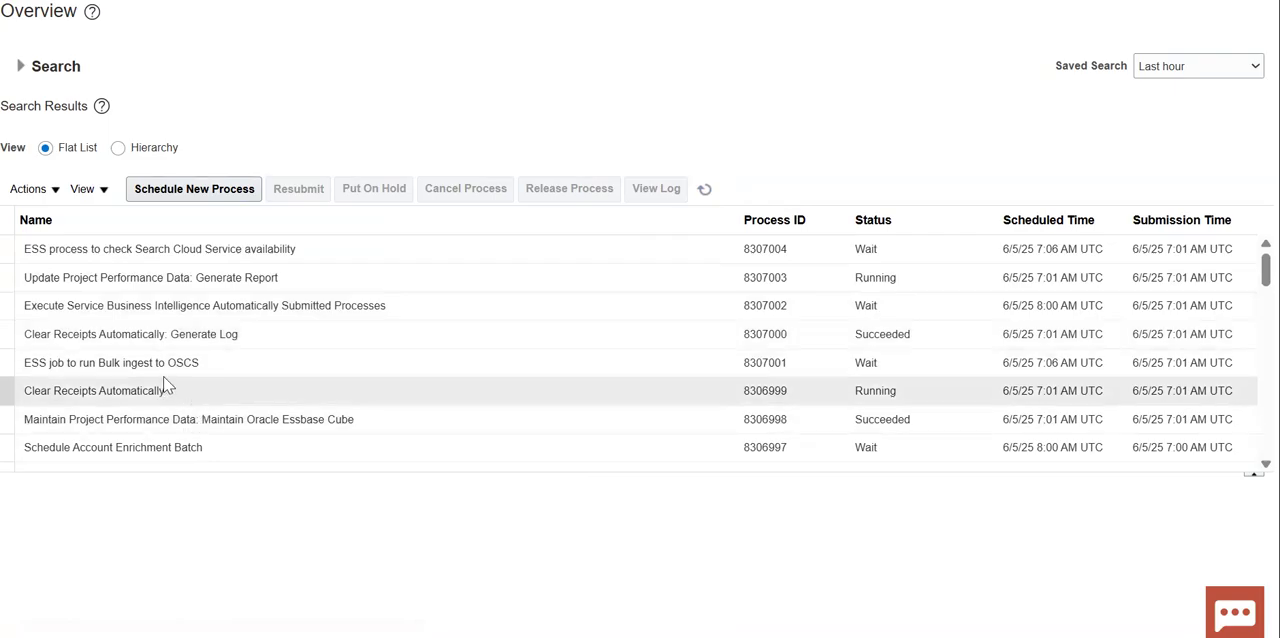
- Open the output of Clear Receipts Automatically: Generate Log and examine the cleared receipt and status totals in the execution report
click(270, 334)
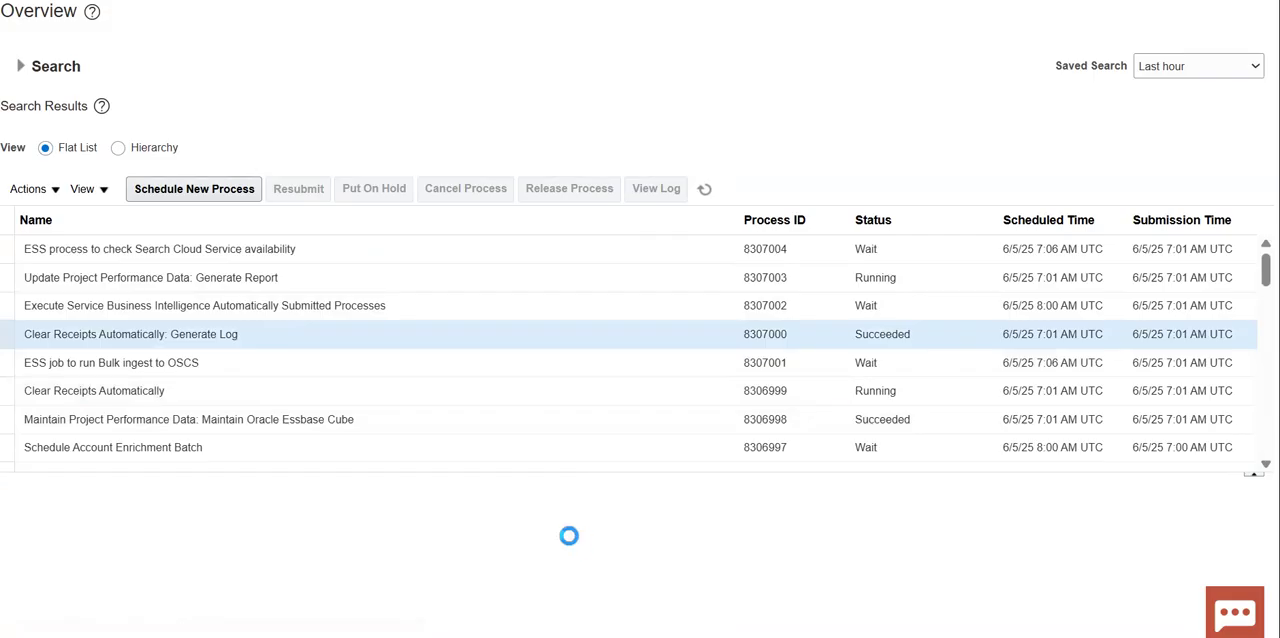
scroll(571, 537, down, 3)
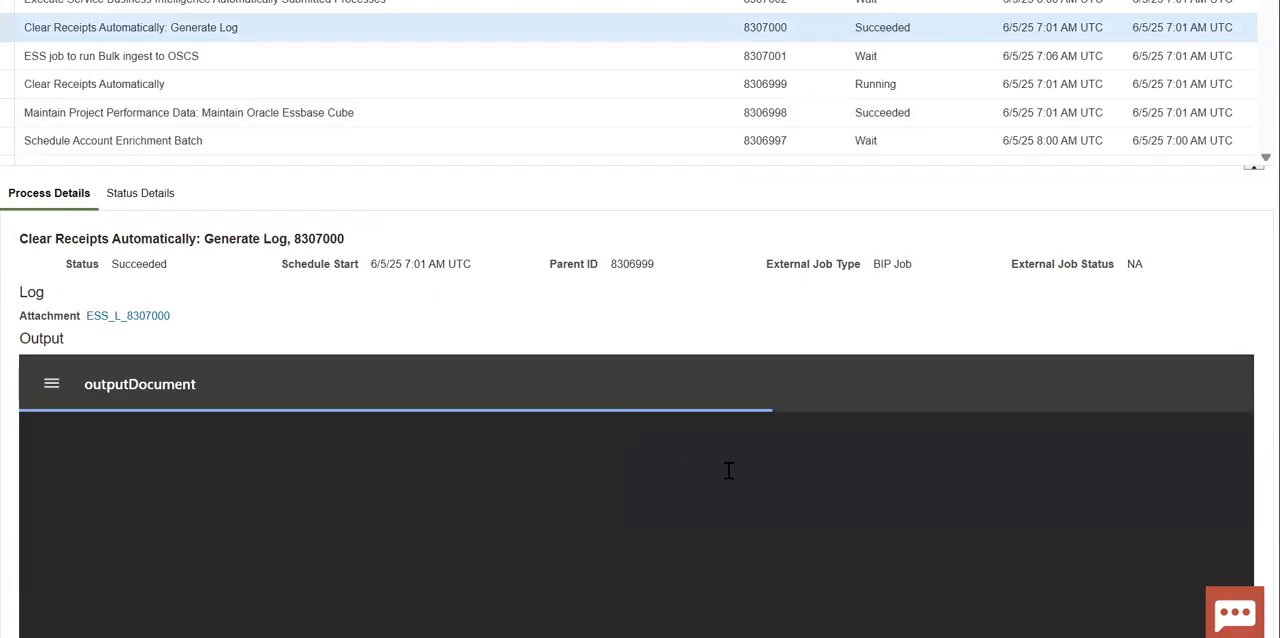
scroll(694, 385, down, 3)
scroll(666, 363, down, 12)
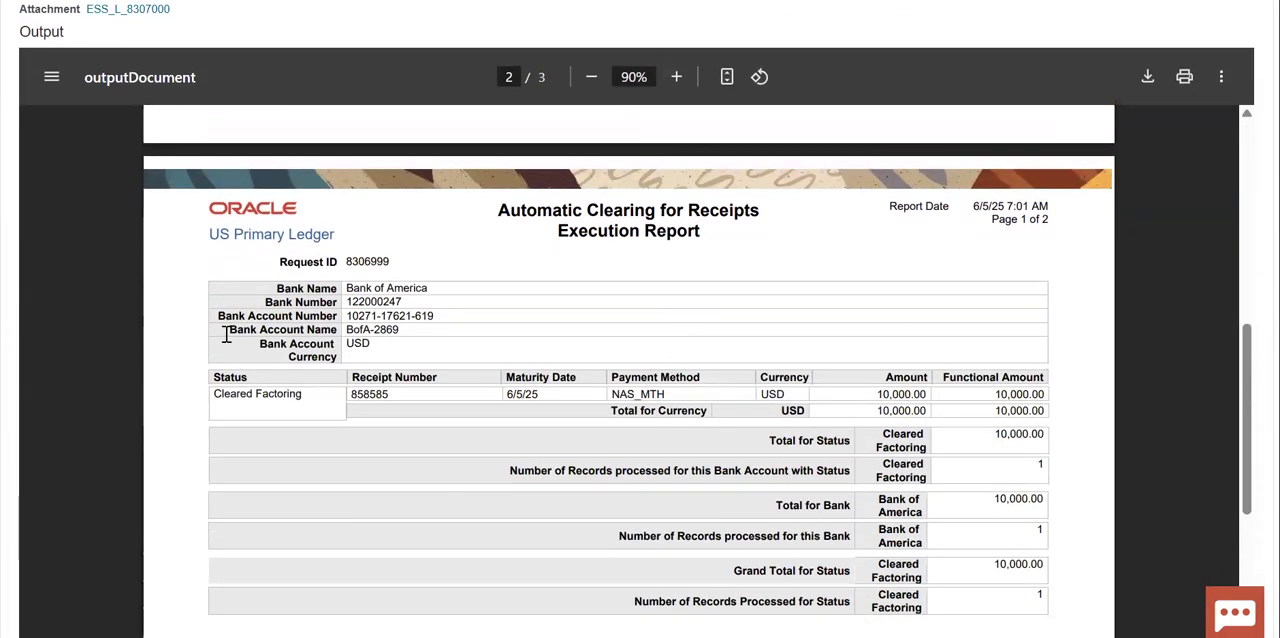
double_click(372, 396)
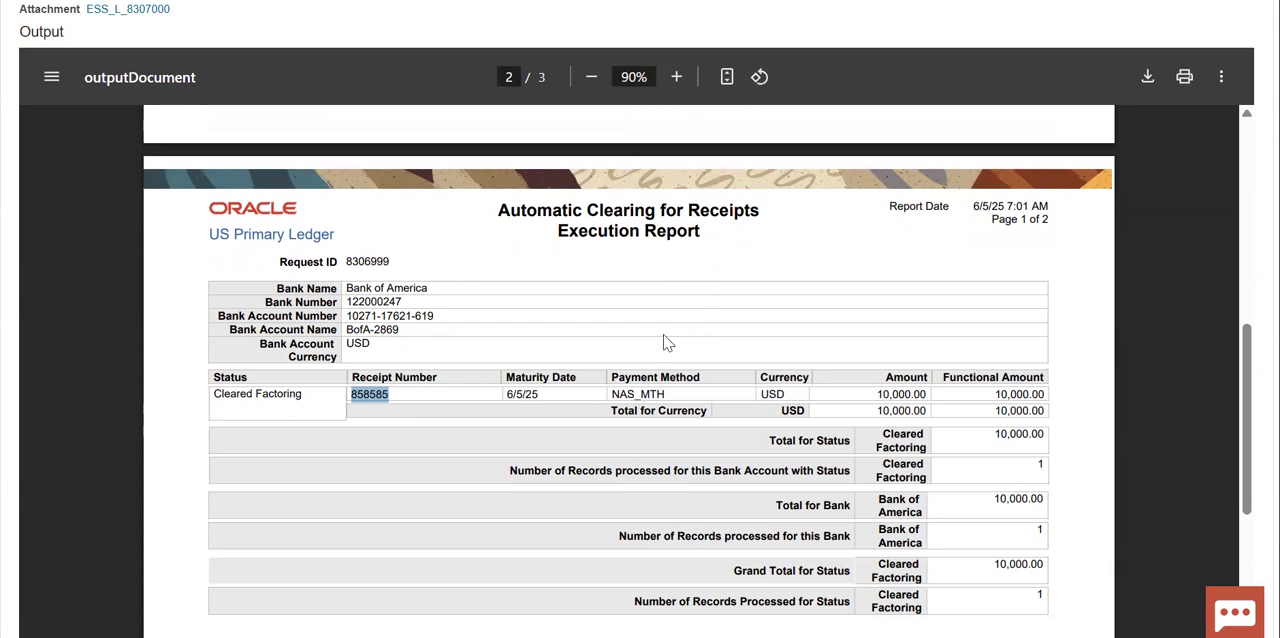
scroll(814, 395, down, 2)
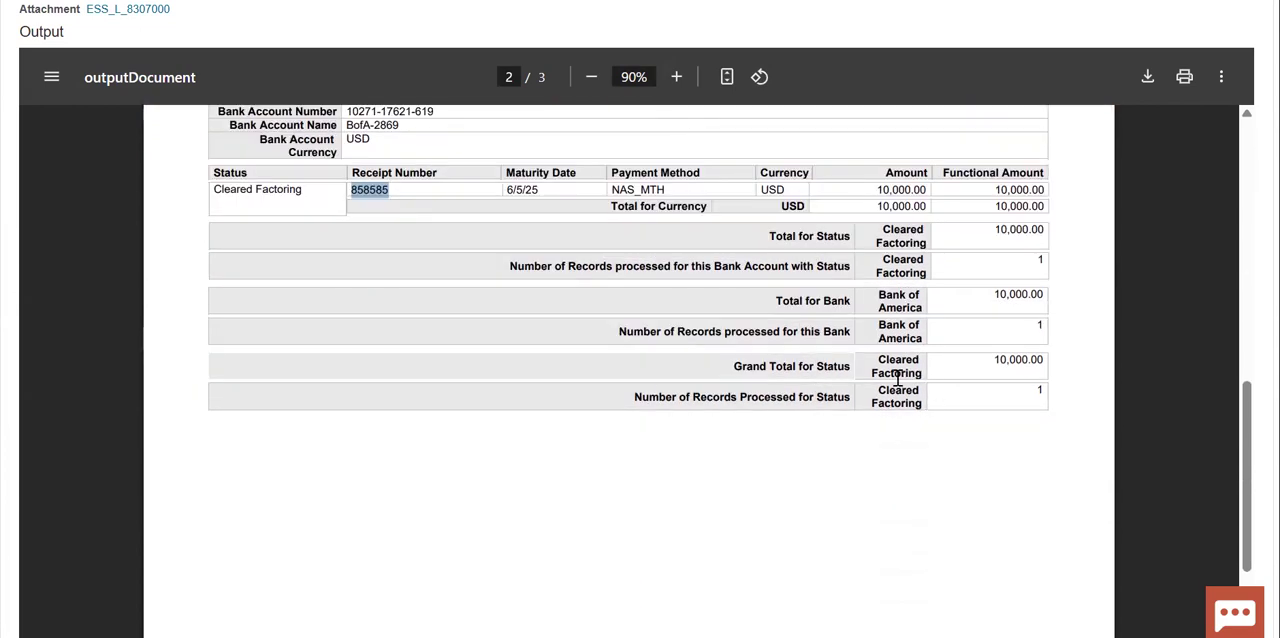
drag(888, 367, 934, 366)
click(983, 363)
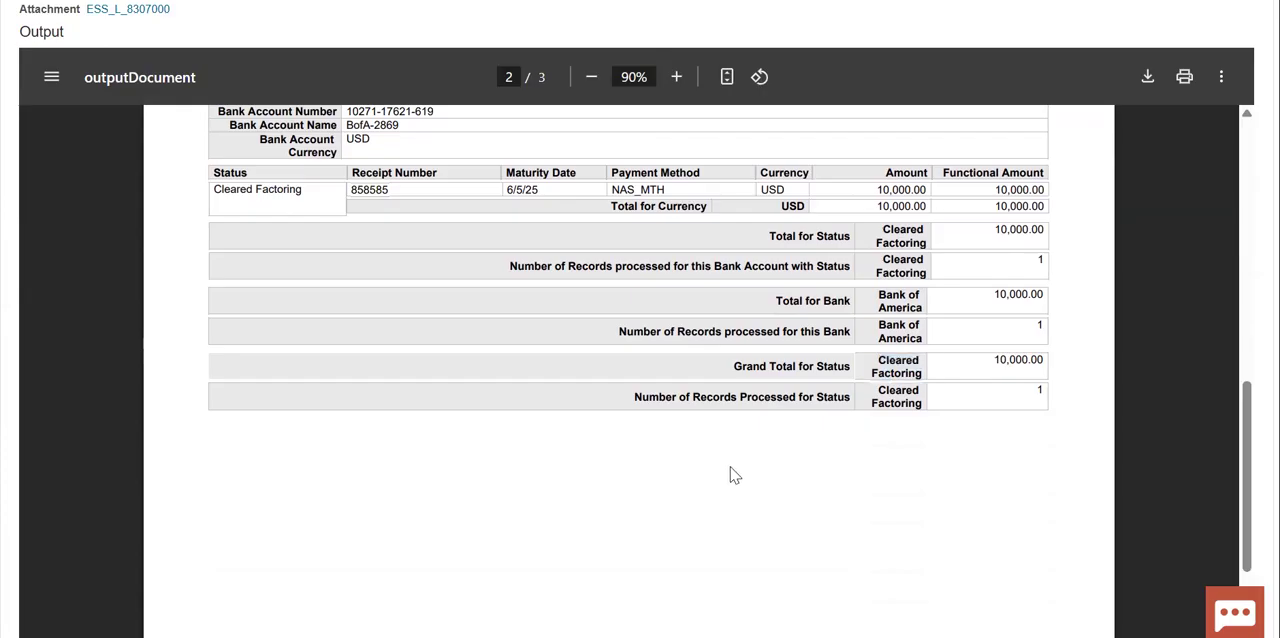
scroll(709, 465, up, 10)
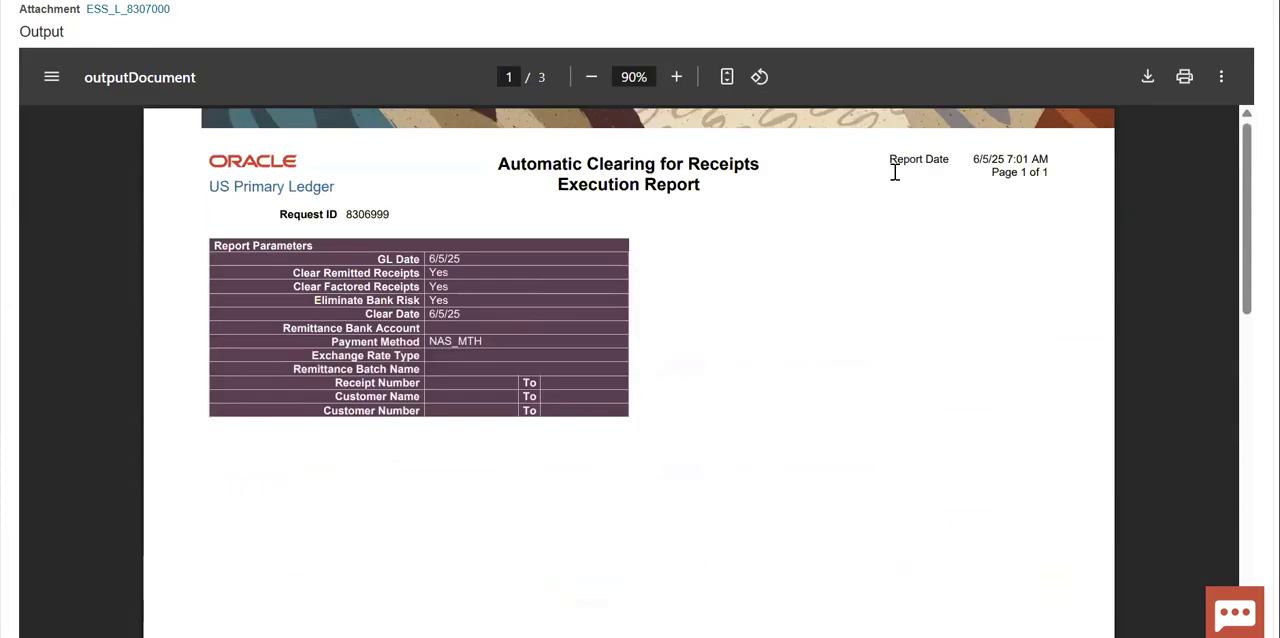
scroll(896, 178, up, 6)
scroll(898, 183, up, 1)
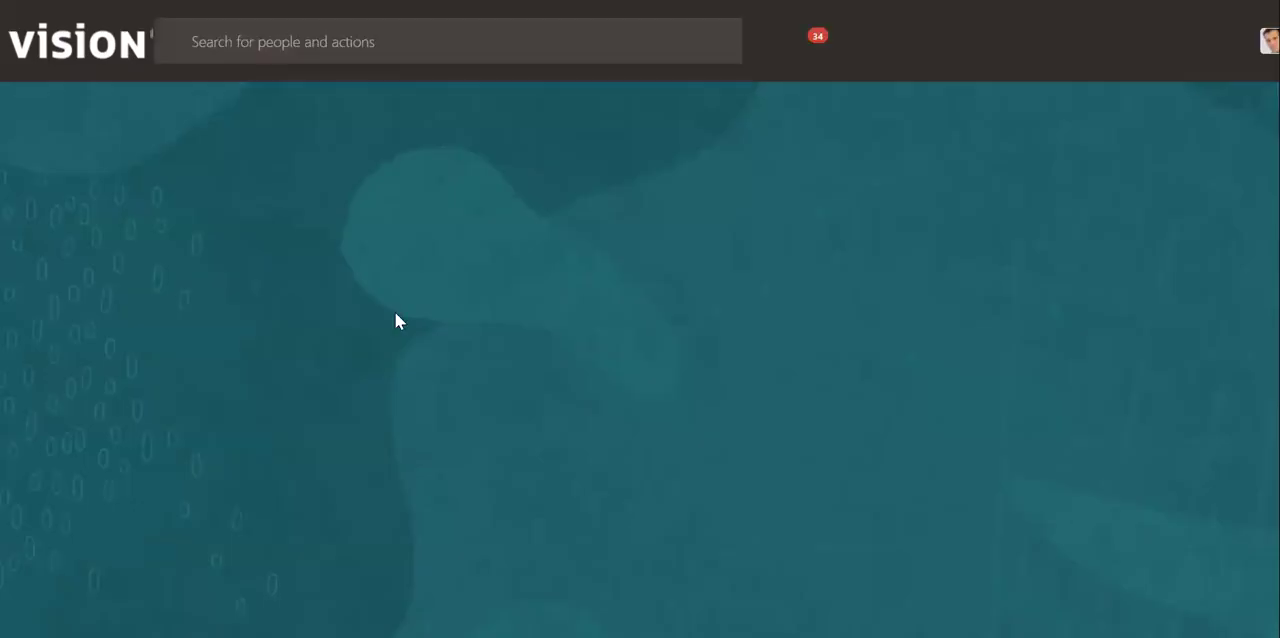
- Switch to the text notes and highlight the Short Term Debt credit line under Bank sends amount 9500
click(246, 215)
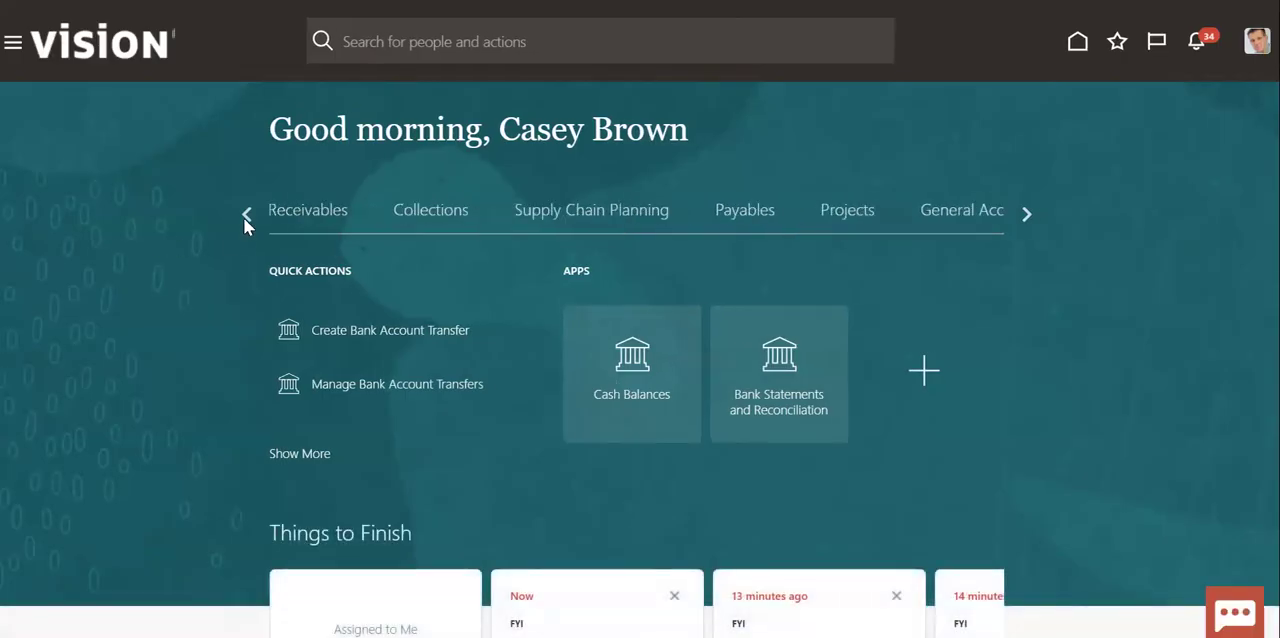
click(246, 215)
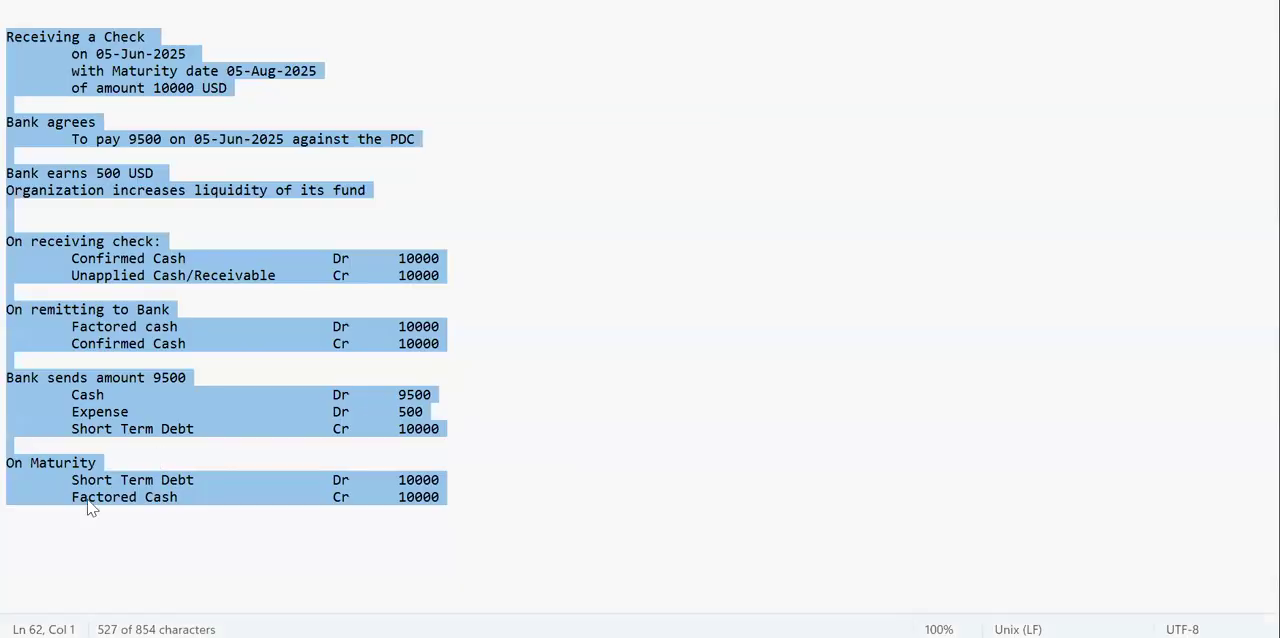
click(70, 430)
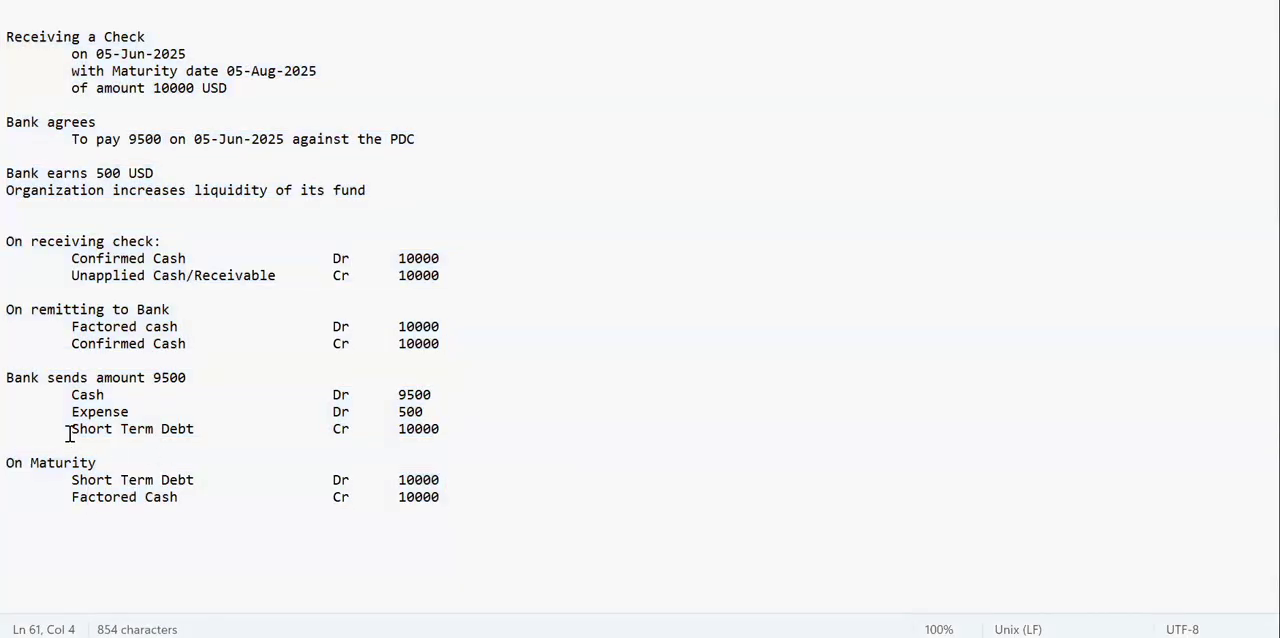
shift+click(459, 440)
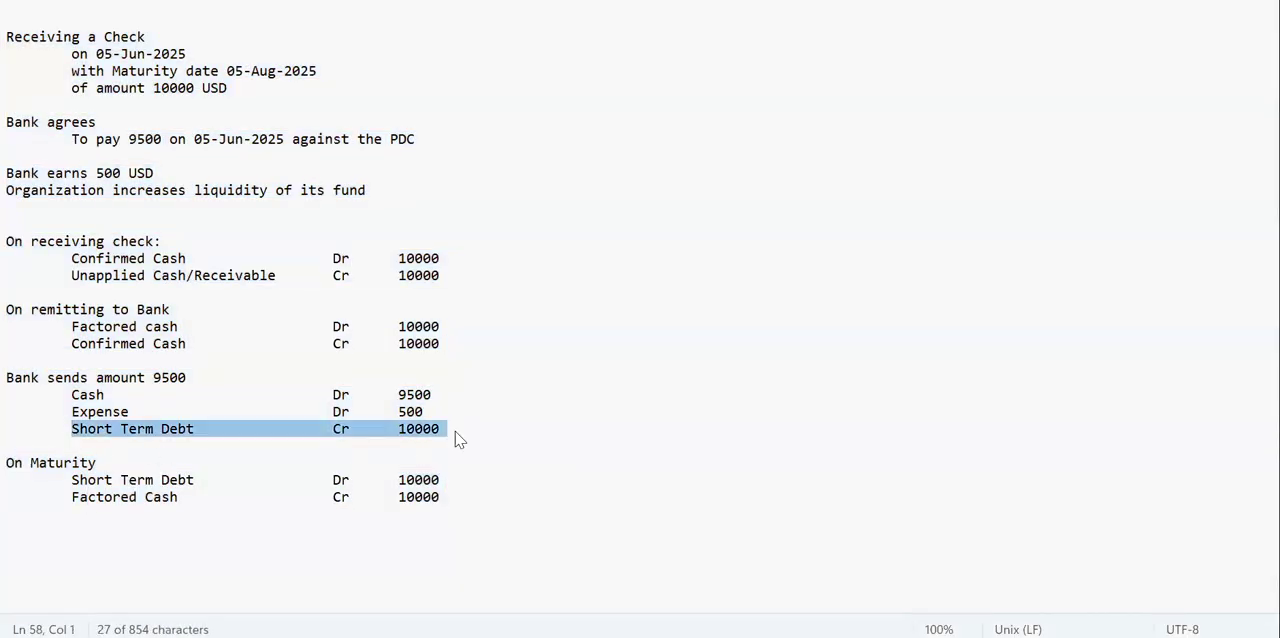
click(398, 430)
key(alt+Tab)
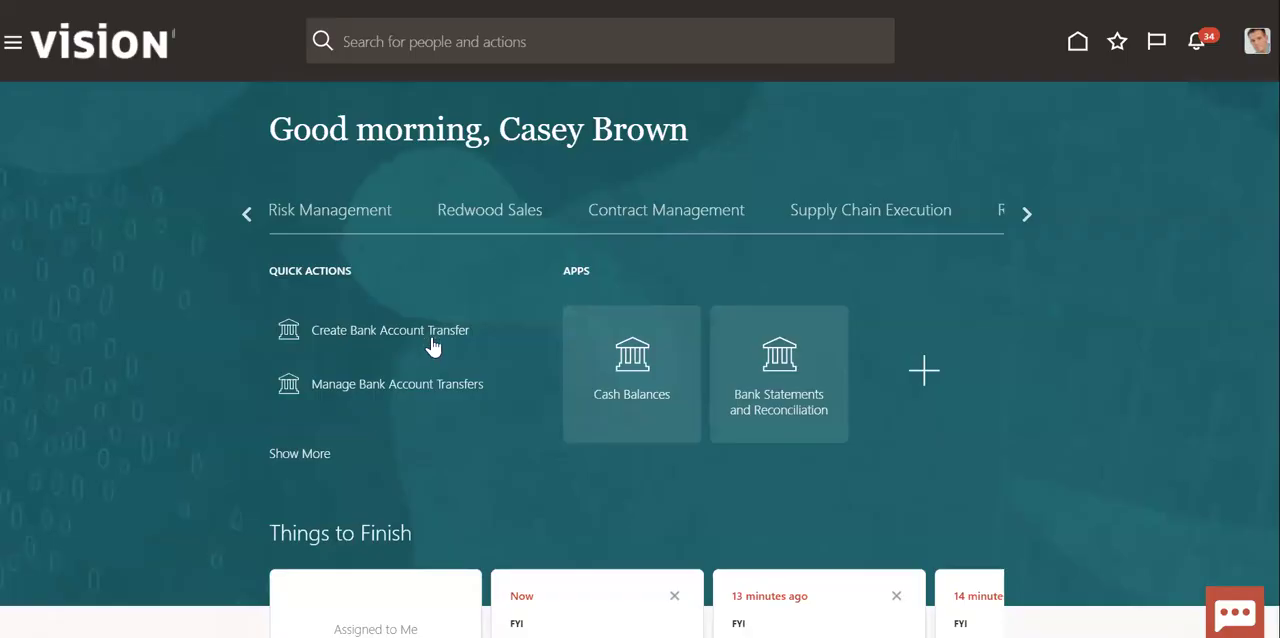
- Open the Accounts Receivable work area under Receivables in Oracle Fusion and go to Manage Receipts
click(242, 215)
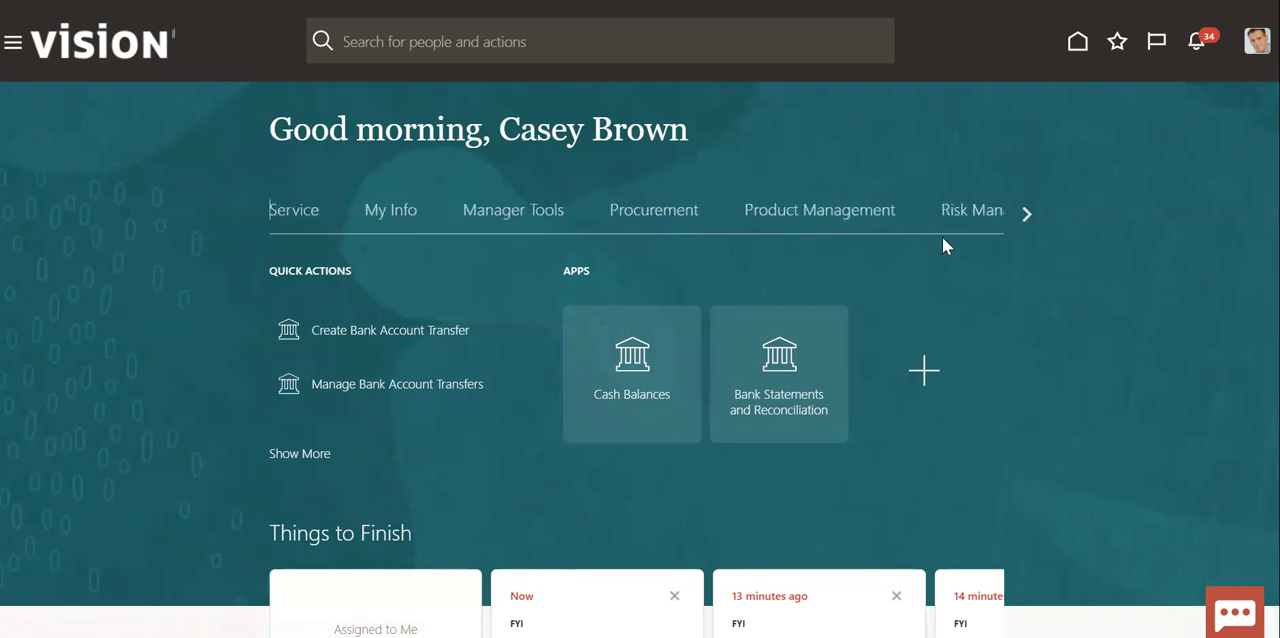
click(1022, 214)
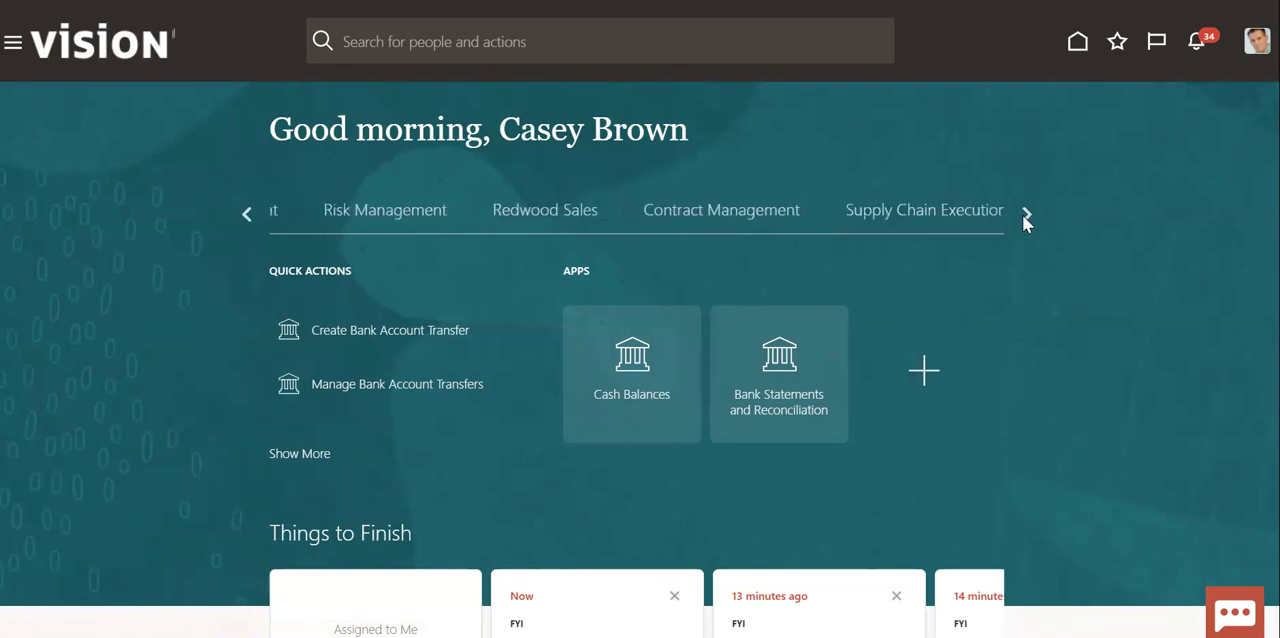
click(1022, 214)
click(1025, 215)
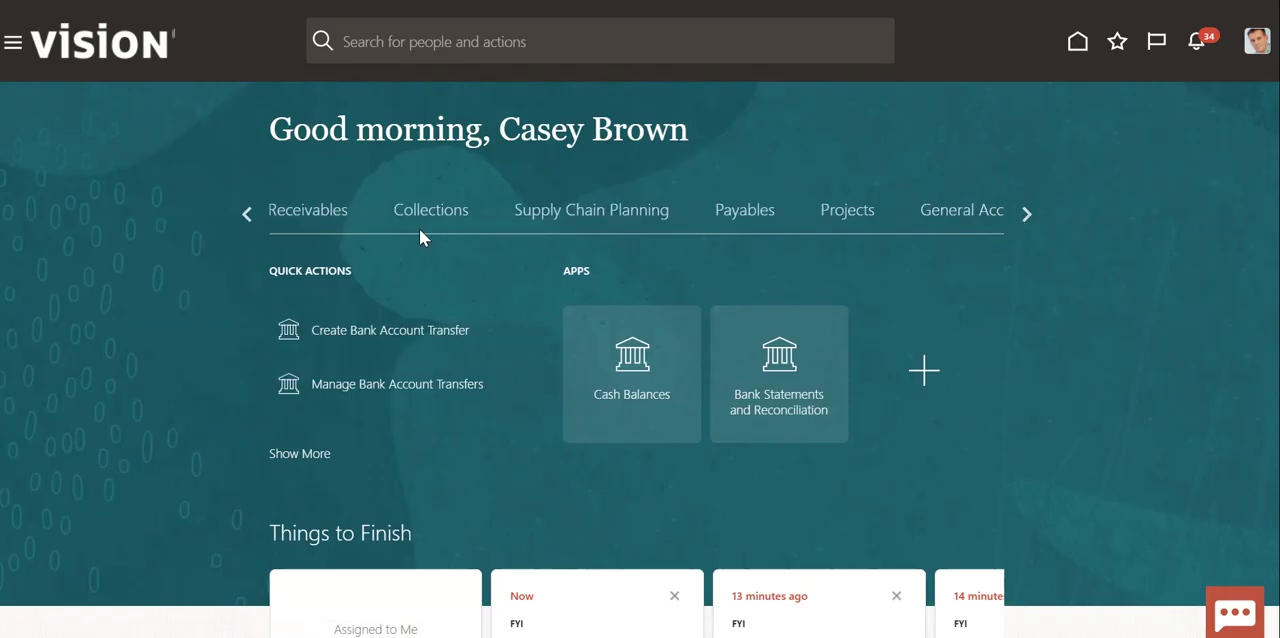
click(329, 213)
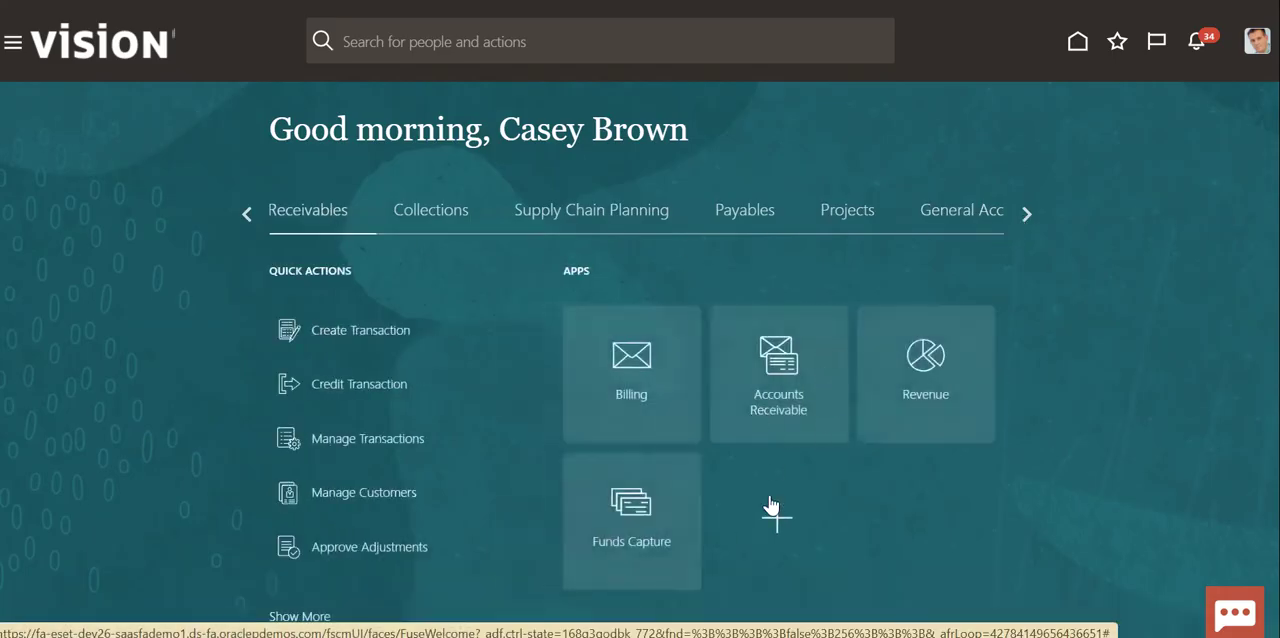
click(819, 424)
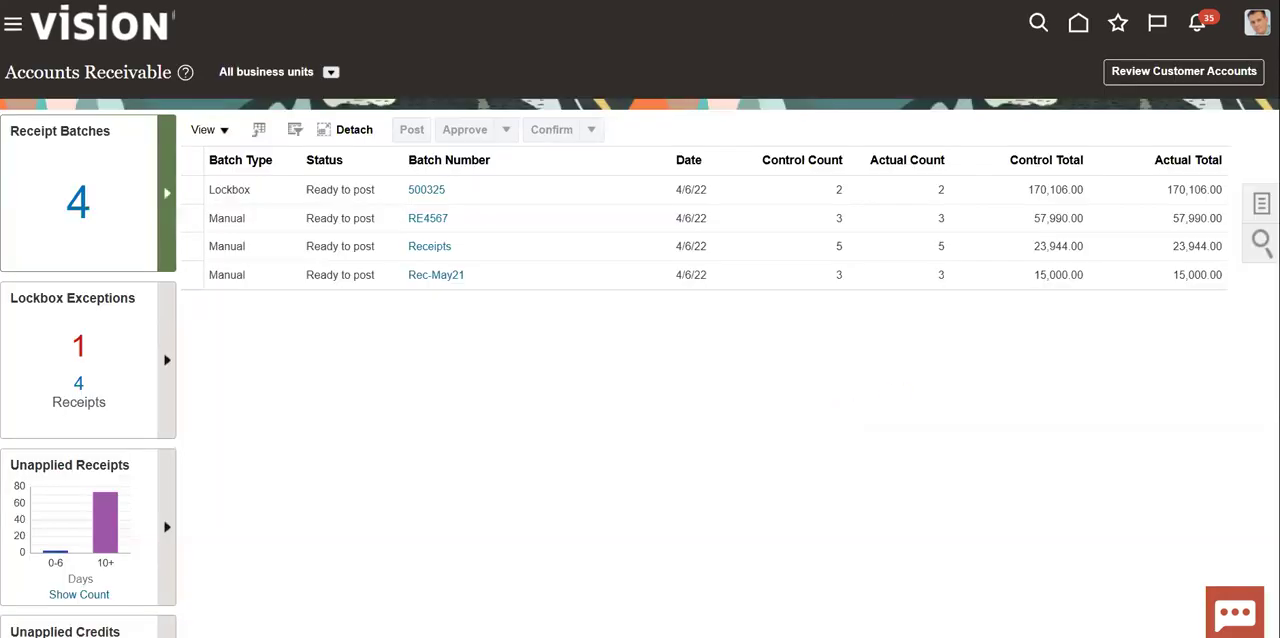
click(1261, 203)
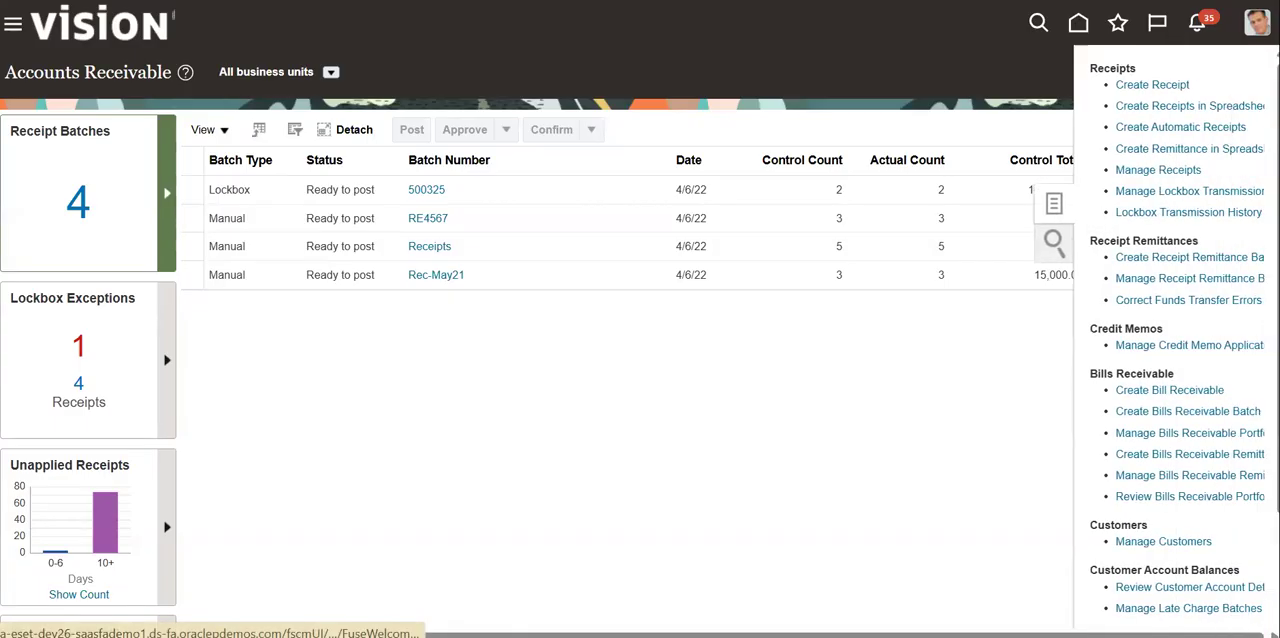
click(1152, 171)
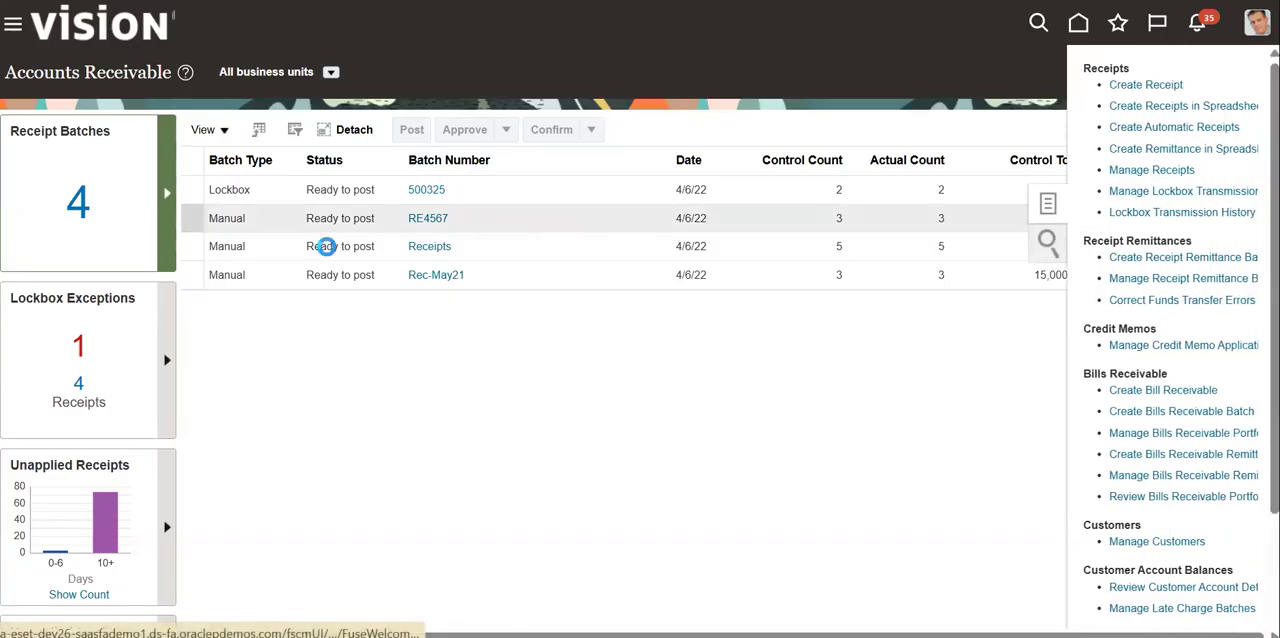
- Search for receipt number 858585 and account the receipt in draft
click(400, 217)
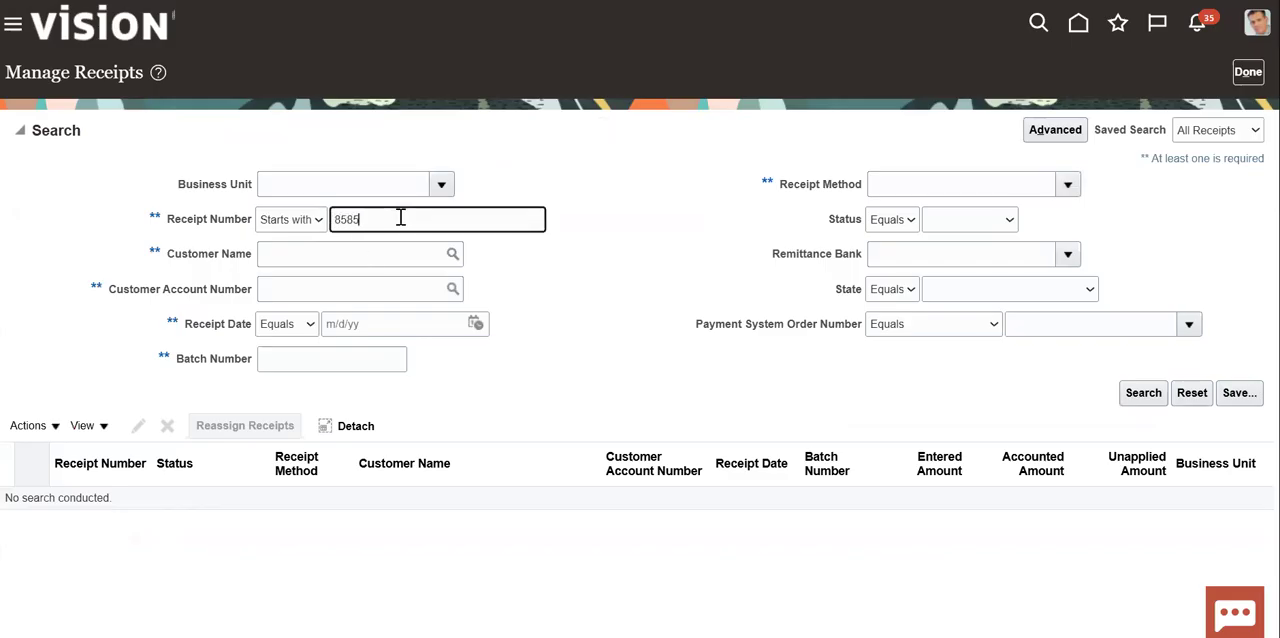
click(1143, 392)
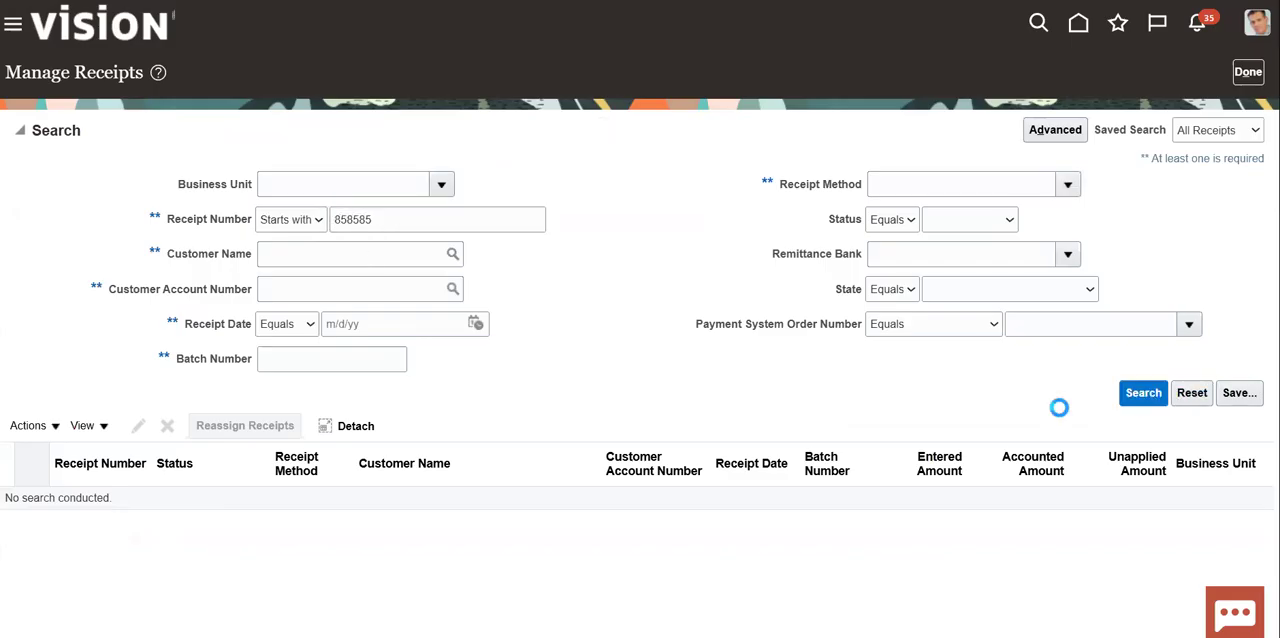
click(463, 256)
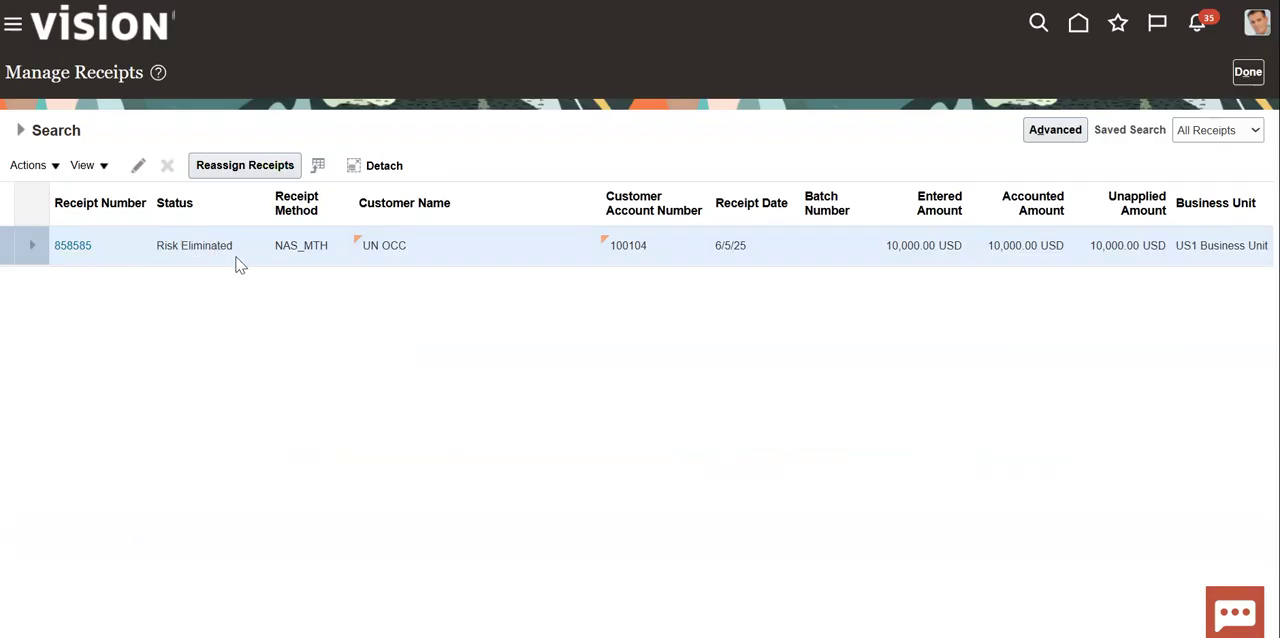
click(54, 167)
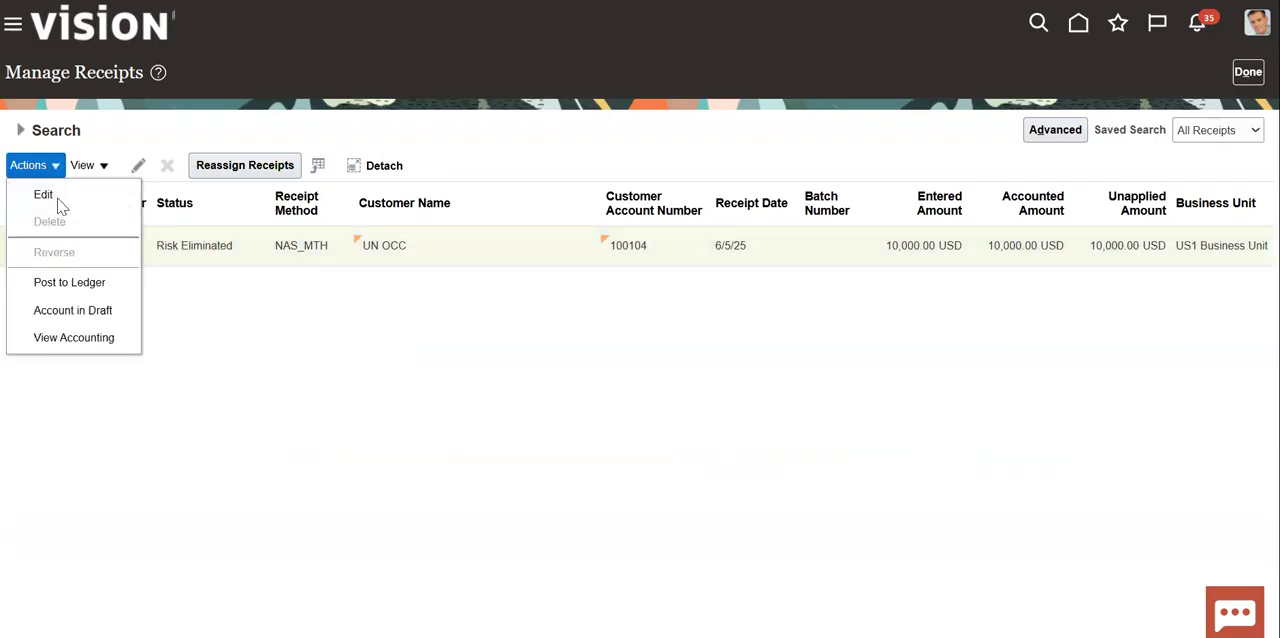
click(79, 316)
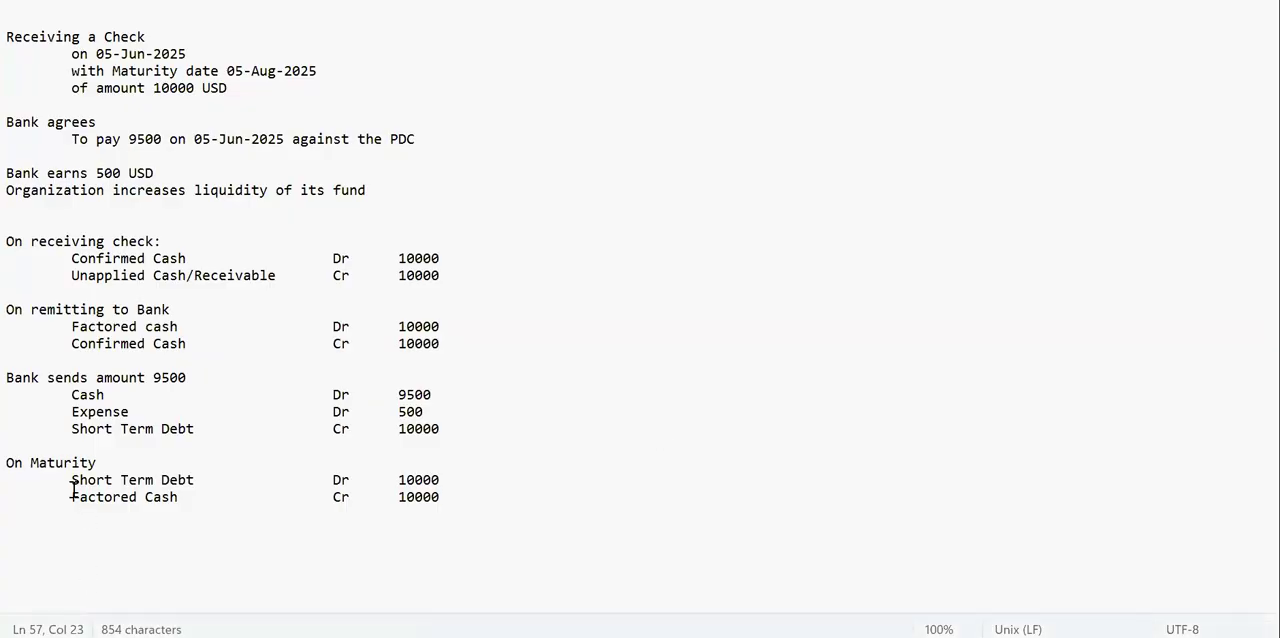
- Review the On Maturity entries in the text notes and return to Oracle Fusion to examine the receipt's draft accounting lines
click(72, 482)
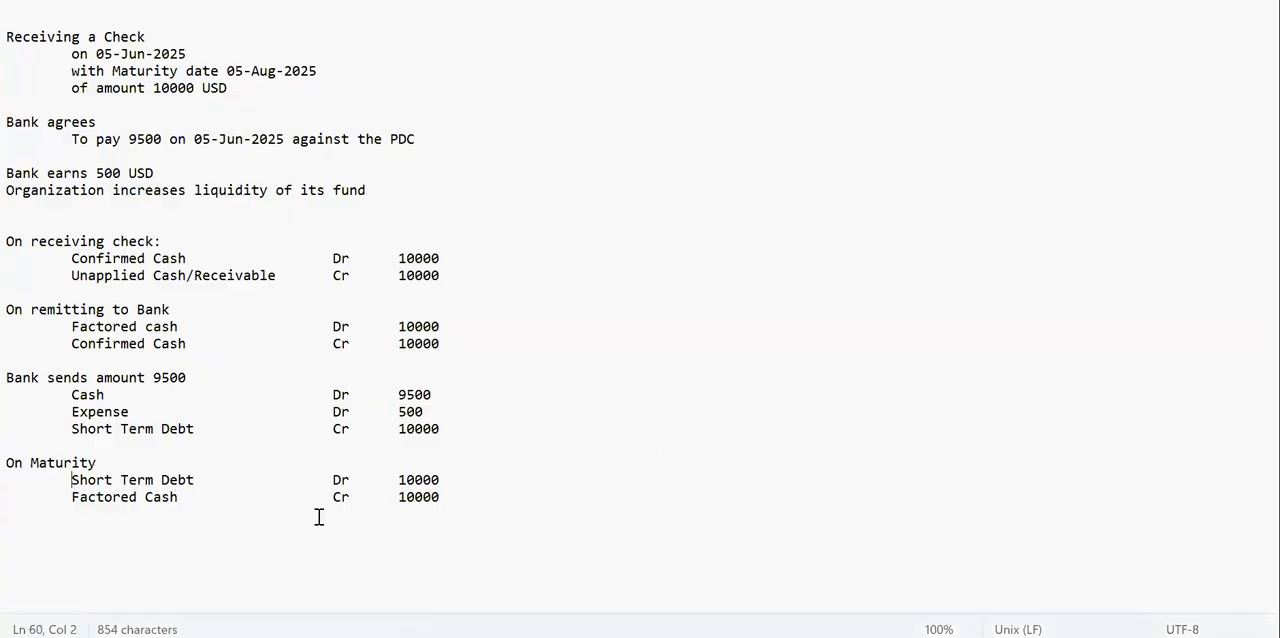
shift+click(465, 476)
click(146, 501)
click(508, 486)
click(474, 502)
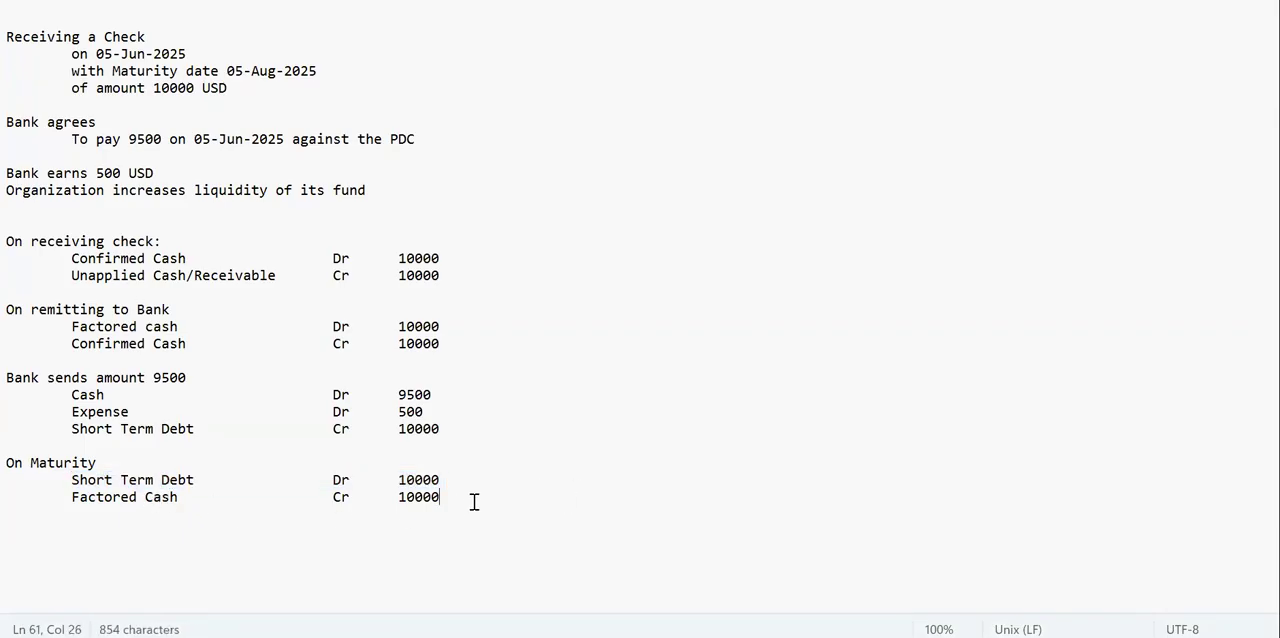
key(alt+Tab)
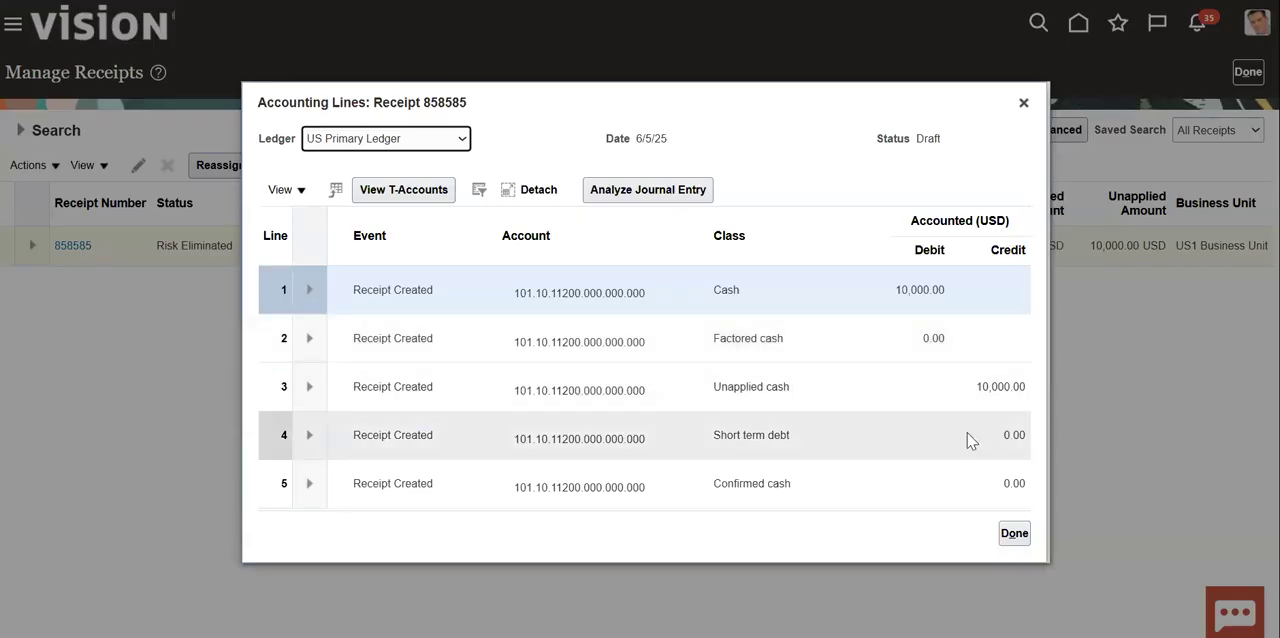
- Compare the Short Term Debt and Factored Cash entries in the text notes with the receipt's accounting lines, highlighting the matching note lines
key(alt+Tab)
click(452, 480)
drag(72, 429, 457, 477)
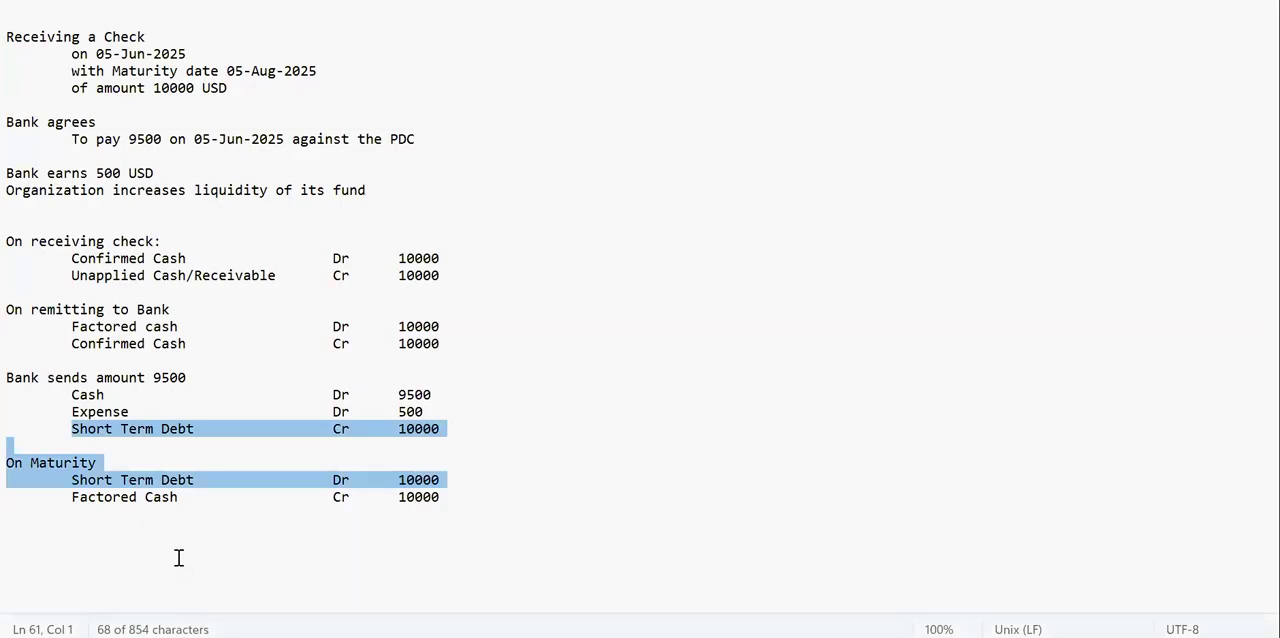
click(177, 550)
drag(449, 500, 47, 477)
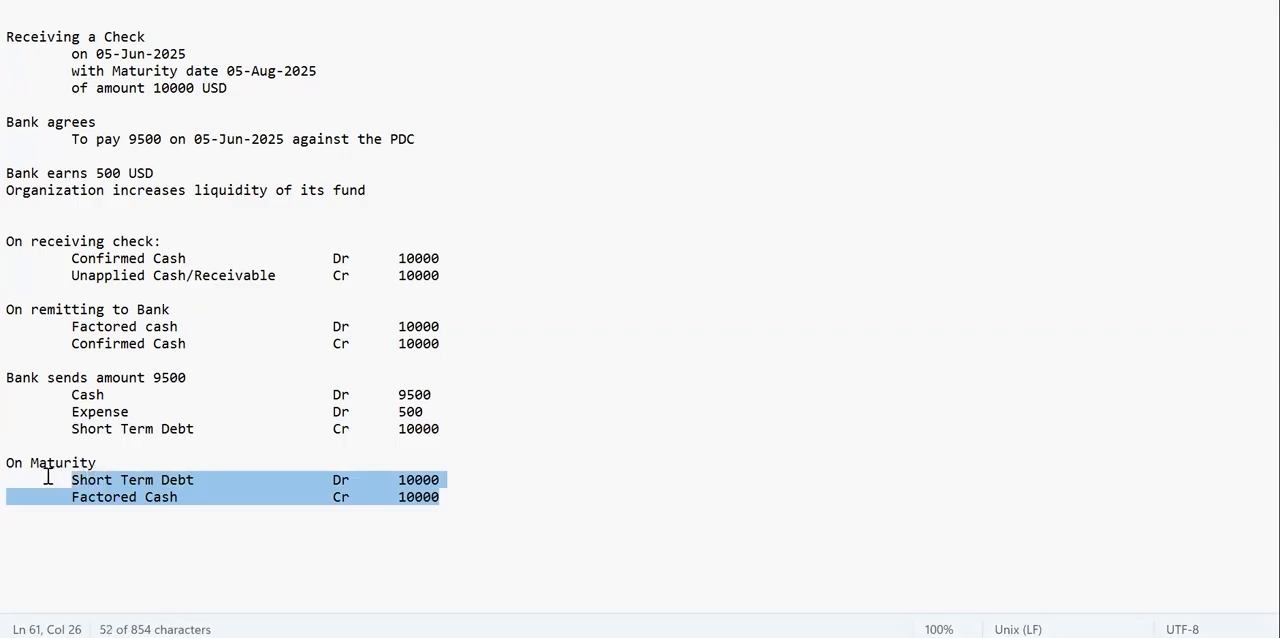
click(84, 429)
shift+click(483, 482)
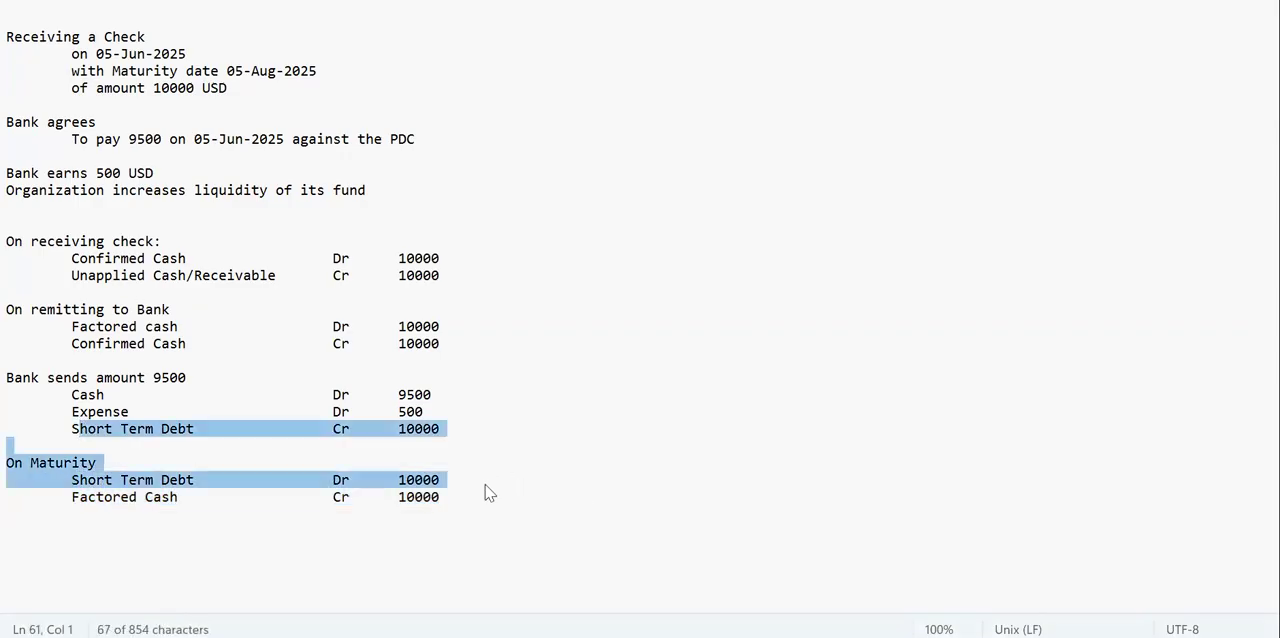